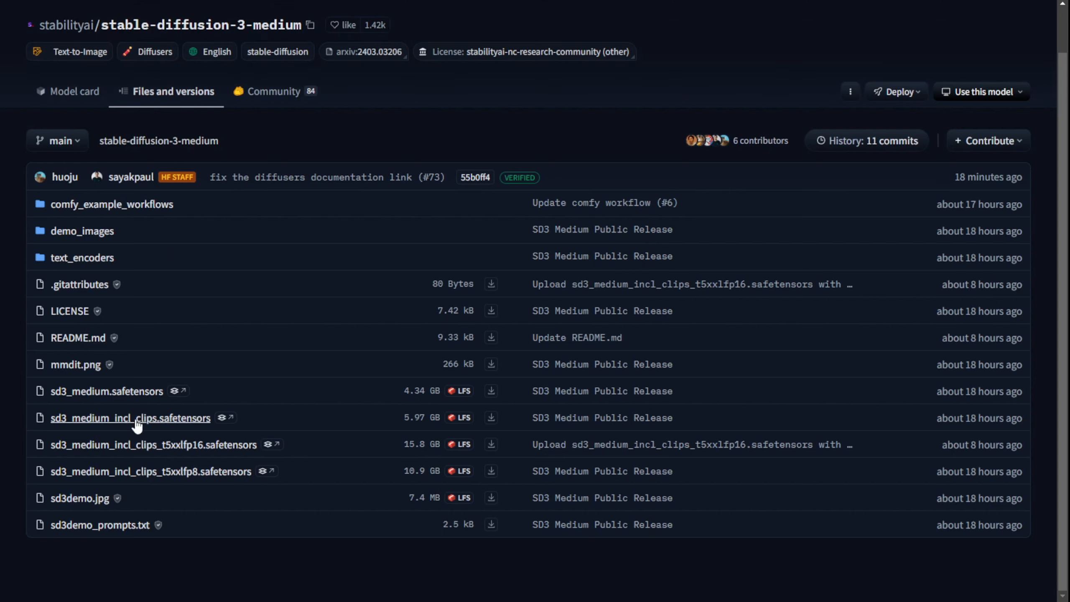
Step: Examine the four sd3_medium safetensors checkpoint variants in the stable-diffusion-3-medium repository's file list
left_click_drag(359, 398, 385, 473)
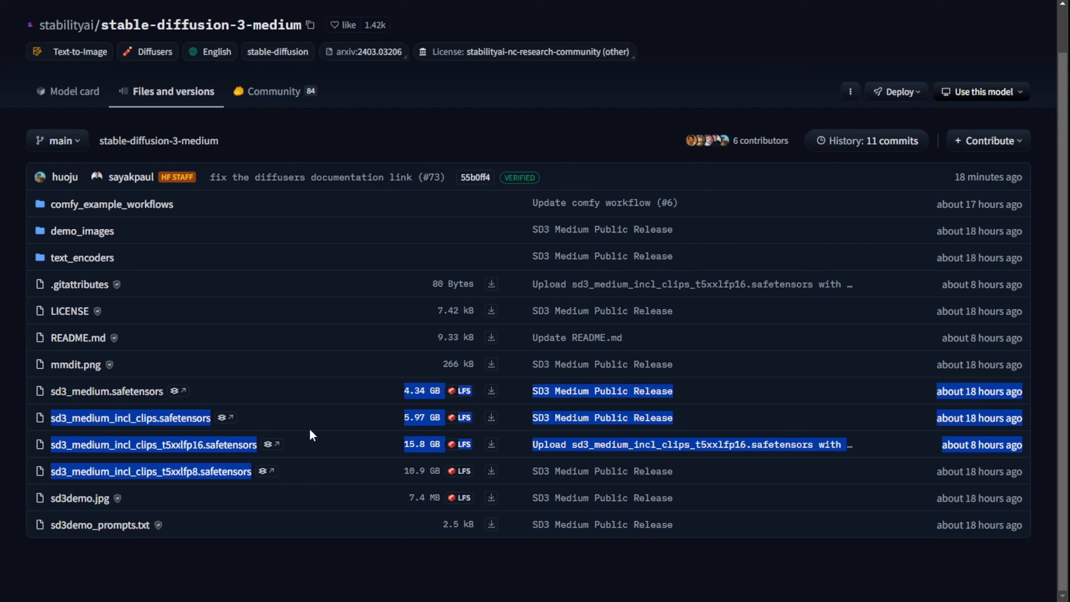
left_click(287, 396)
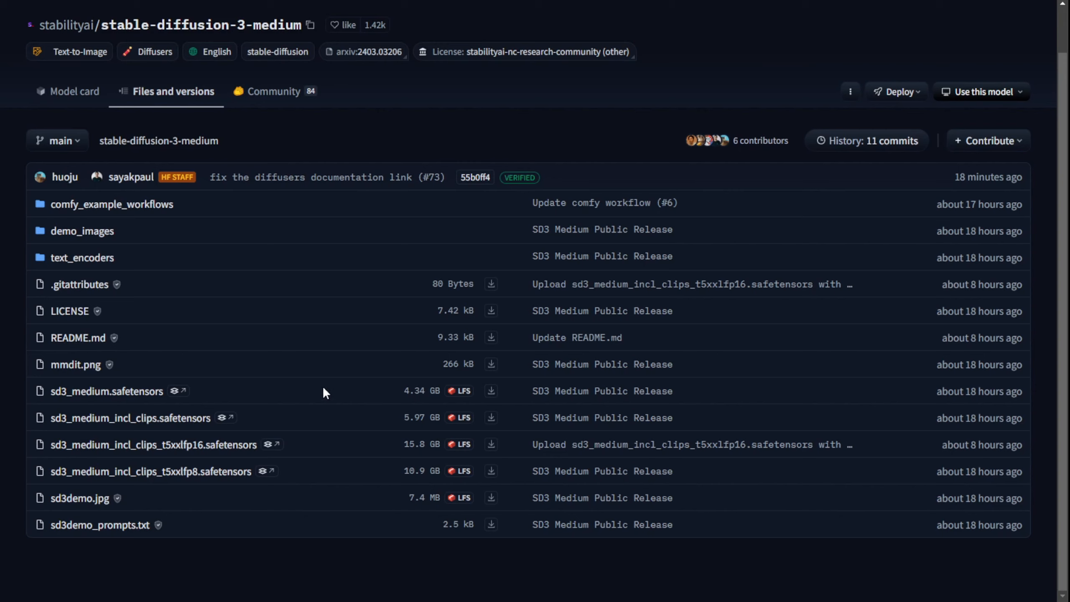
left_click_drag(324, 389, 39, 388)
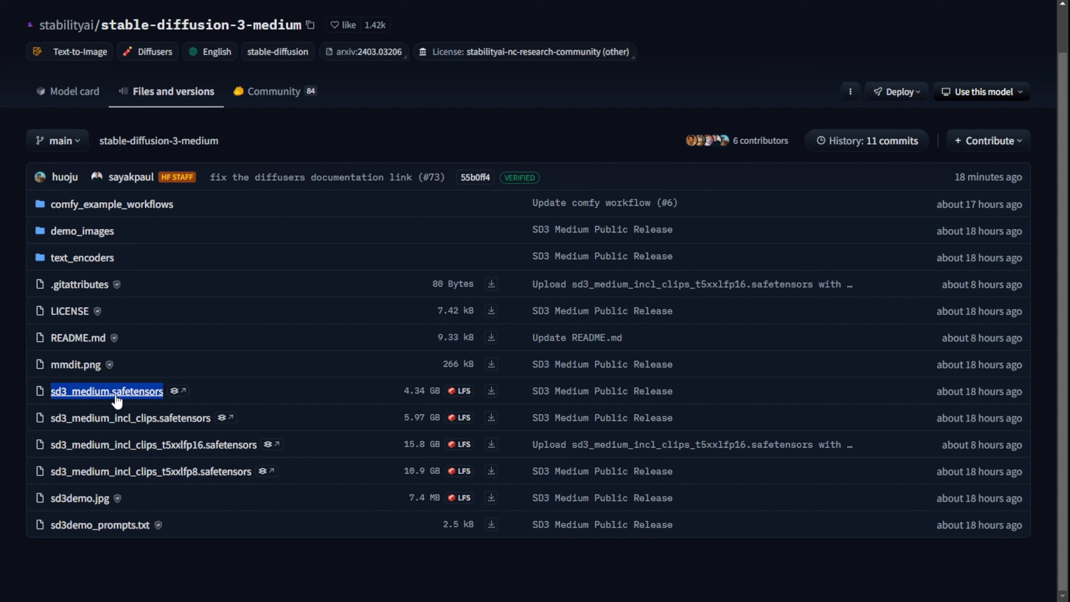
left_click(242, 391)
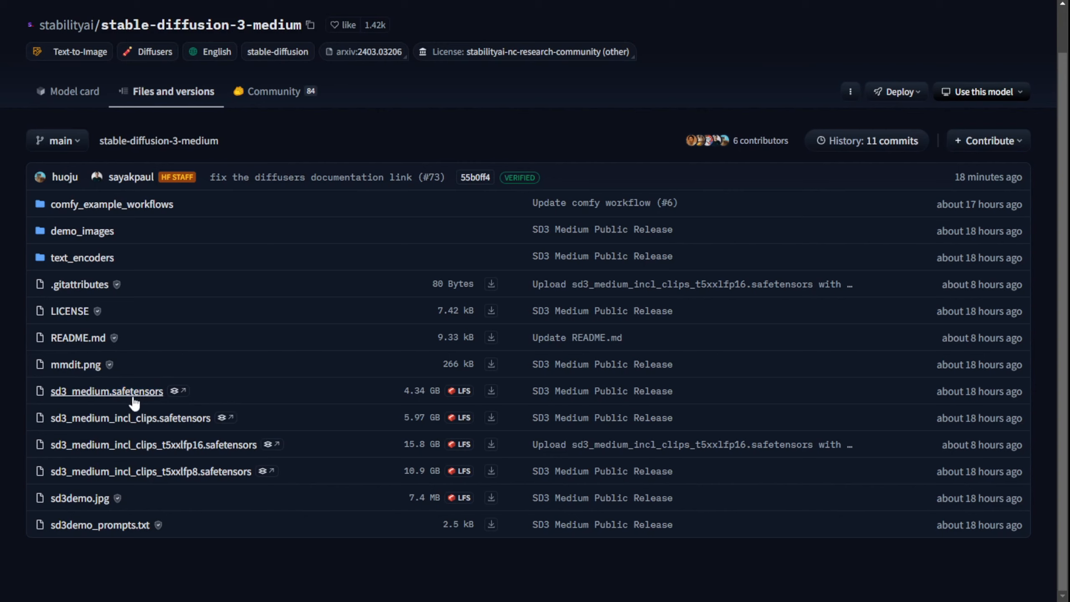
Step: Open the text_encoders folder and review the clip_g, clip_l, t5xxl_fp16 and t5xxl_fp8_e4m3fn safetensors files
left_click(79, 259)
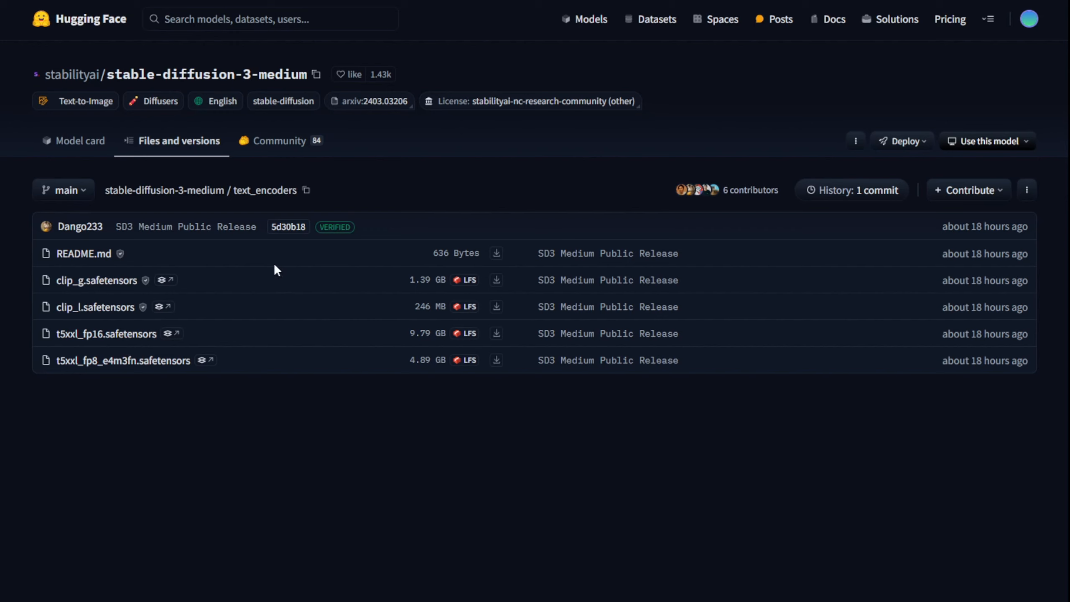
left_click_drag(194, 281, 264, 360)
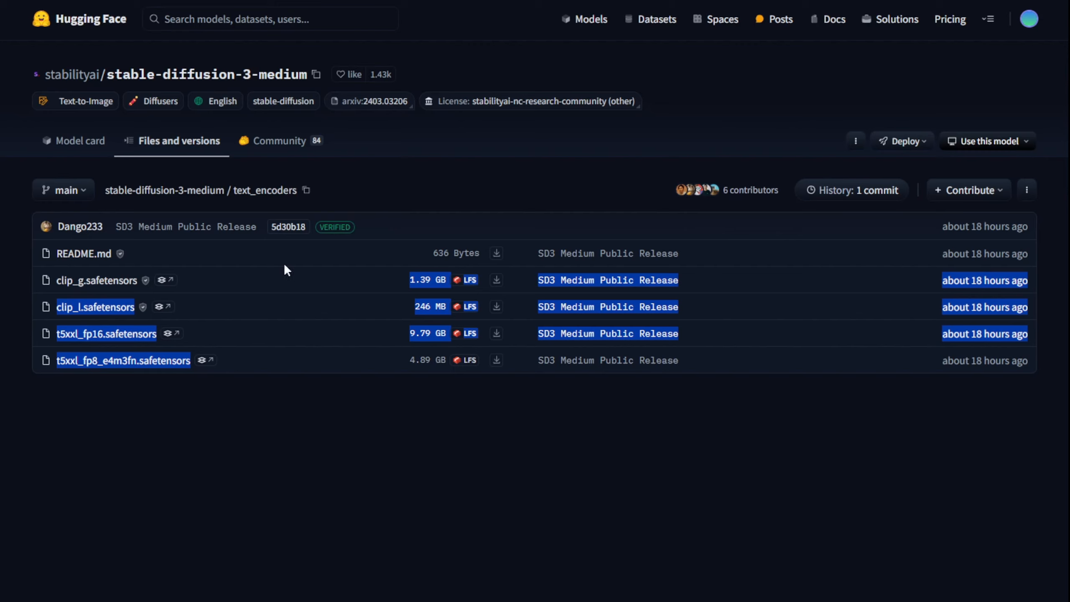
left_click(245, 309)
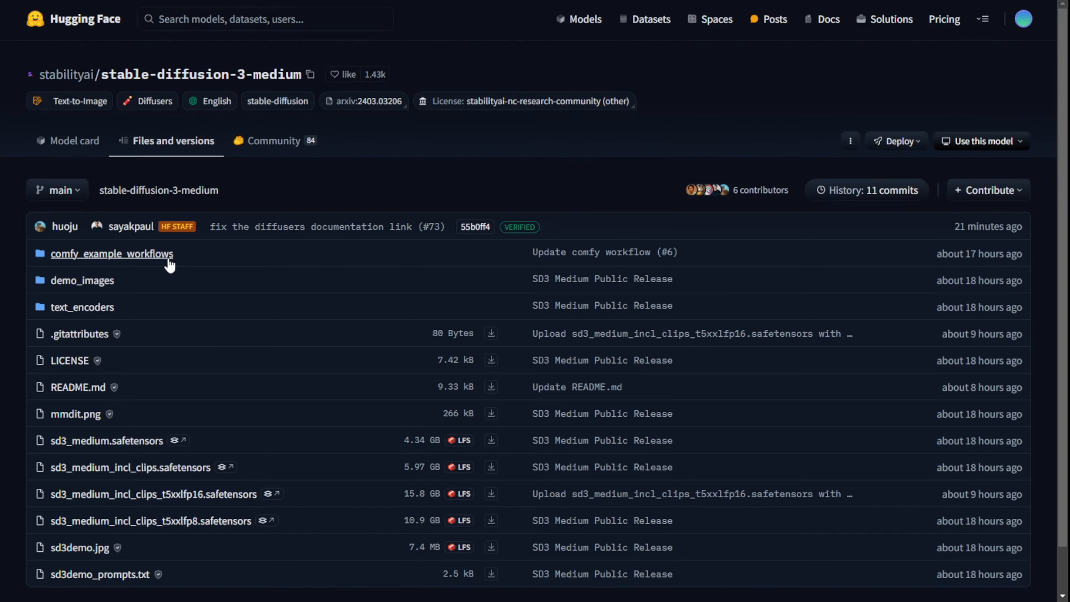
Step: Open the comfy_example_workflows folder and review the basic, multi_prompt and upscaling workflow JSON files
left_click(171, 258)
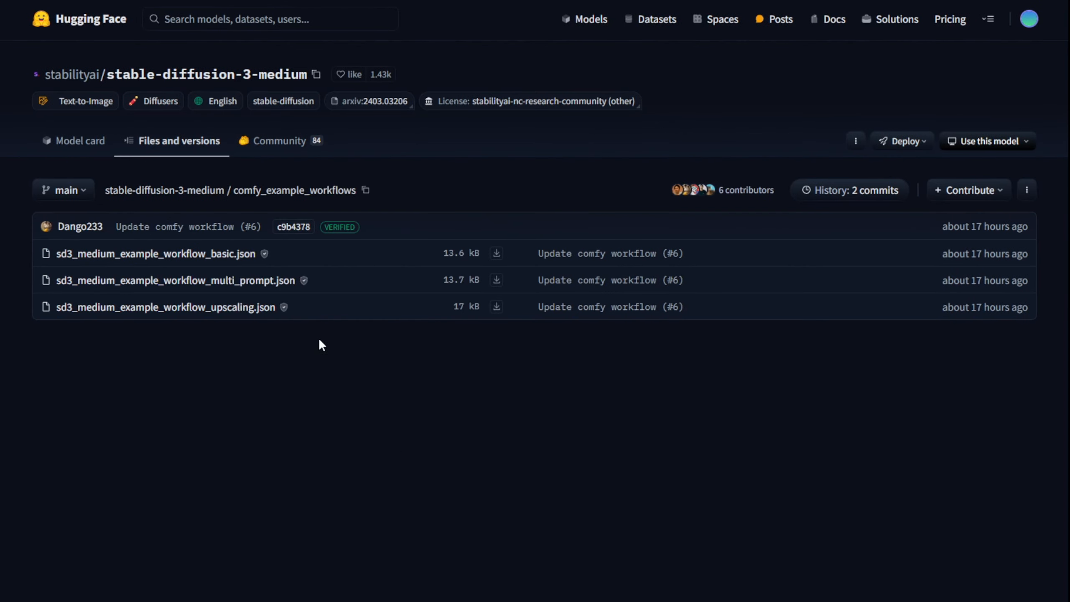
left_click_drag(321, 341, 57, 253)
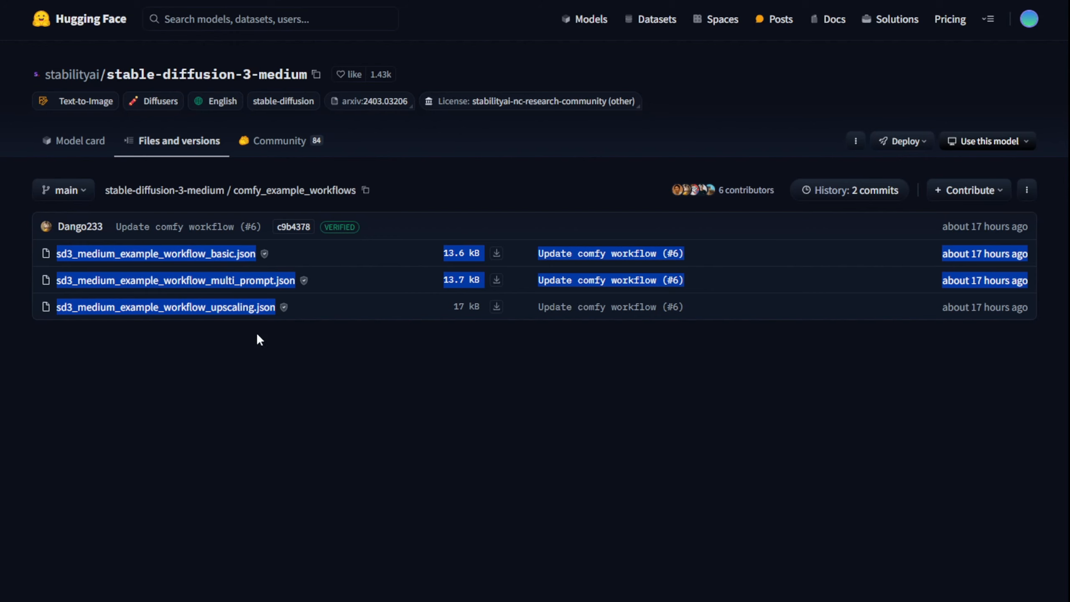
left_click(368, 372)
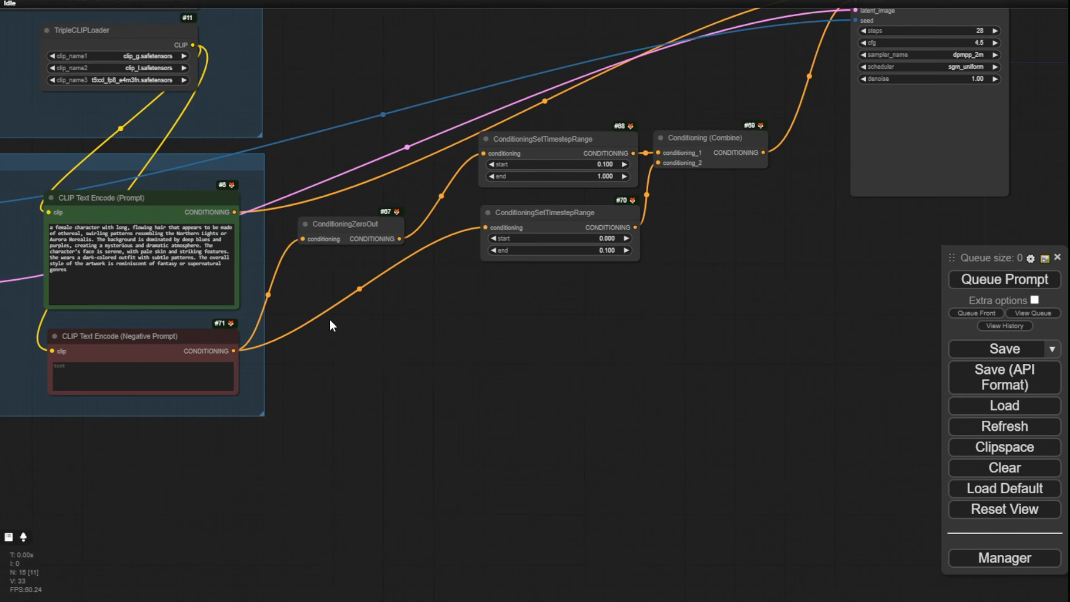
Step: Switch to the SD3 workflow in ComfyUI and look at the update options in the ComfyUI Manager
left_click_drag(312, 337, 582, 520)
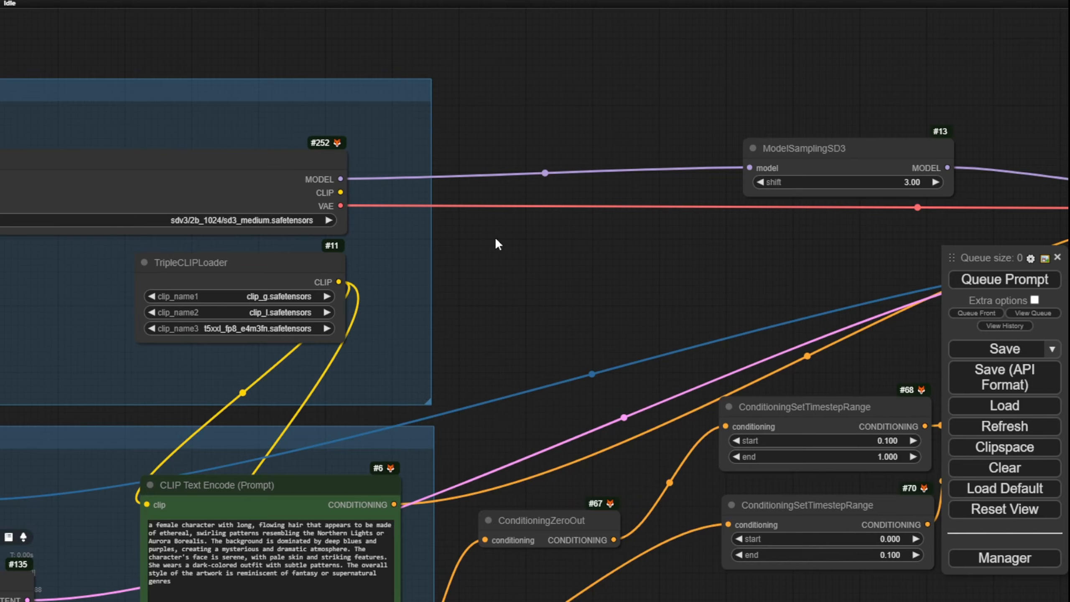
left_click_drag(505, 281, 756, 251)
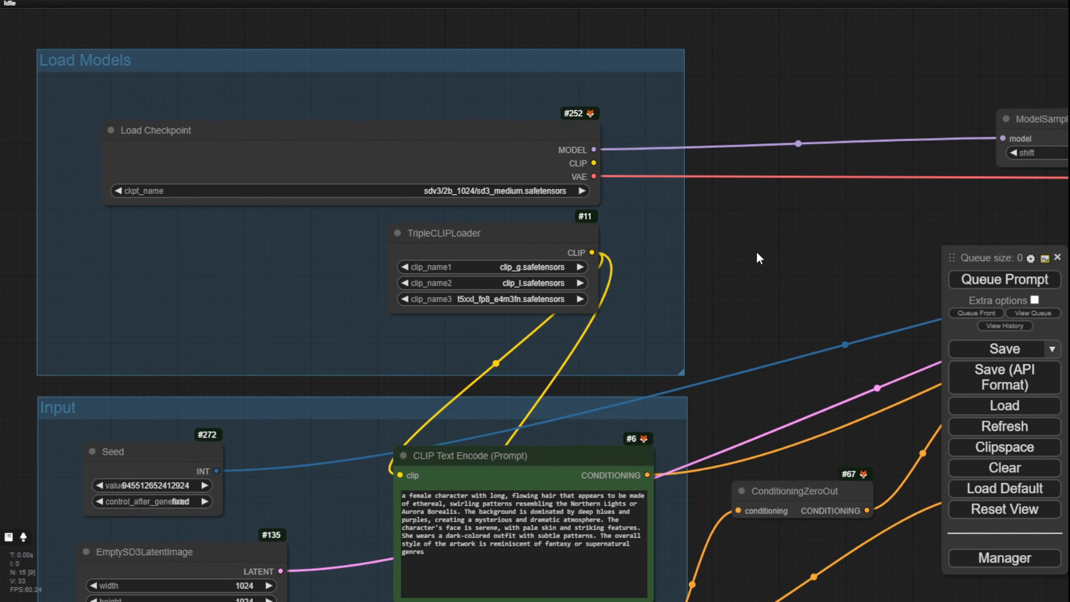
Step: Widen the TripleCLIPLoader node and shift it slightly left beneath the Load Checkpoint node
scroll(497, 208, "up", 3)
scroll(76, 93, "down", 2)
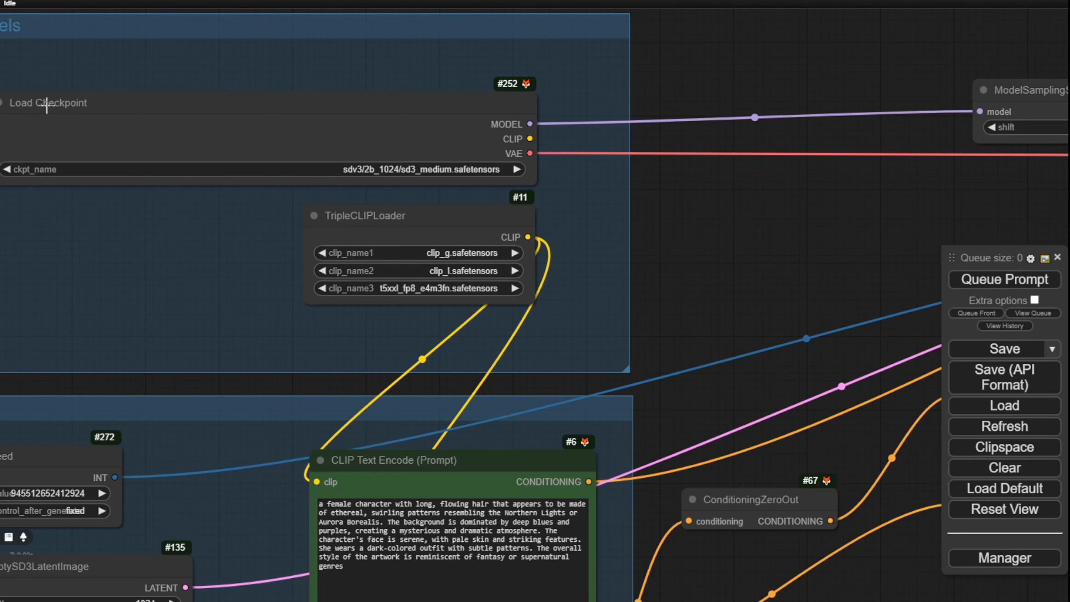
scroll(377, 164, "up", 3)
scroll(378, 165, "up", 1)
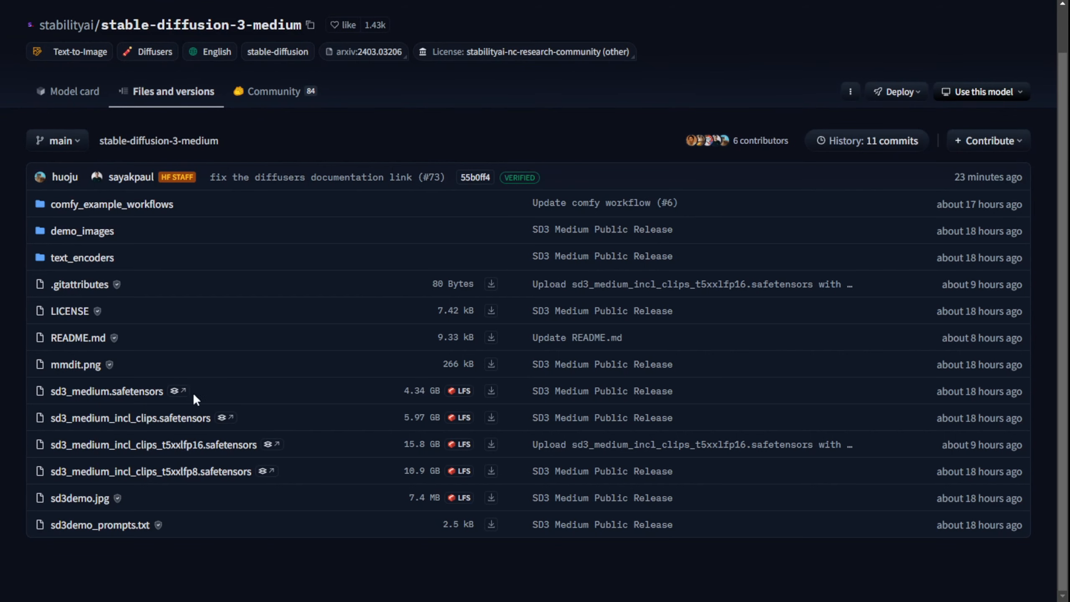
left_click_drag(194, 397, 57, 398)
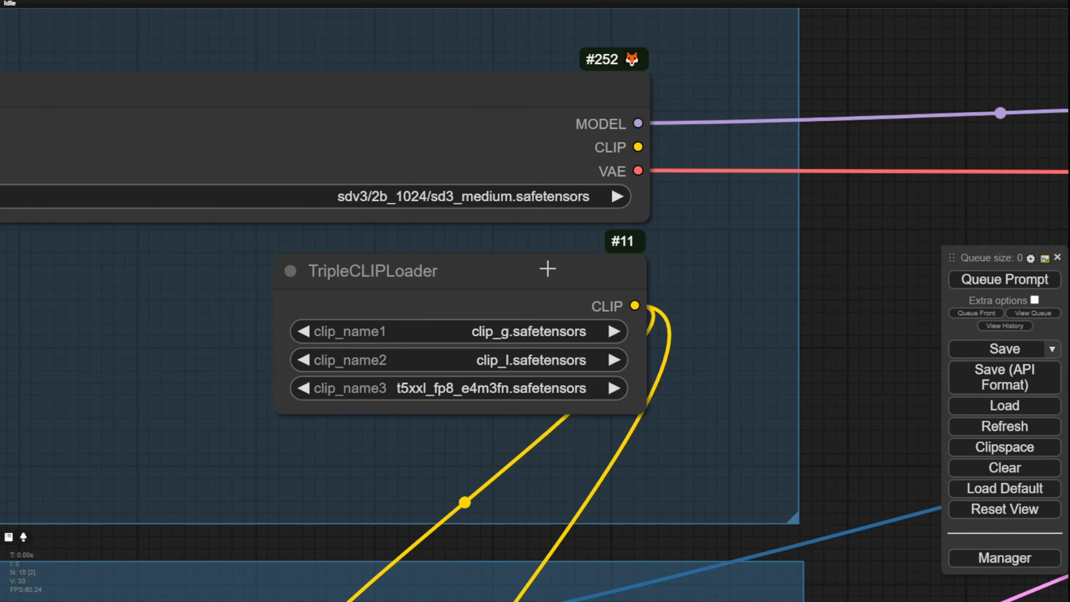
left_click_drag(425, 281, 415, 281)
left_click_drag(611, 411, 652, 411)
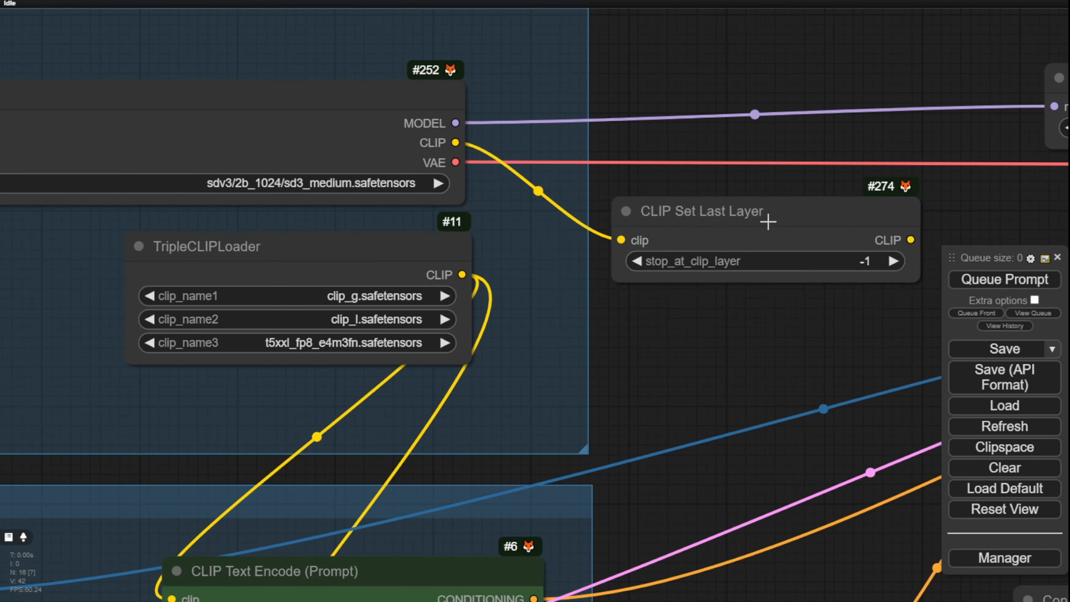
Step: Try a CLIP Set Last Layer node on the checkpoint's CLIP output, and delete it from the workflow
left_click(748, 212)
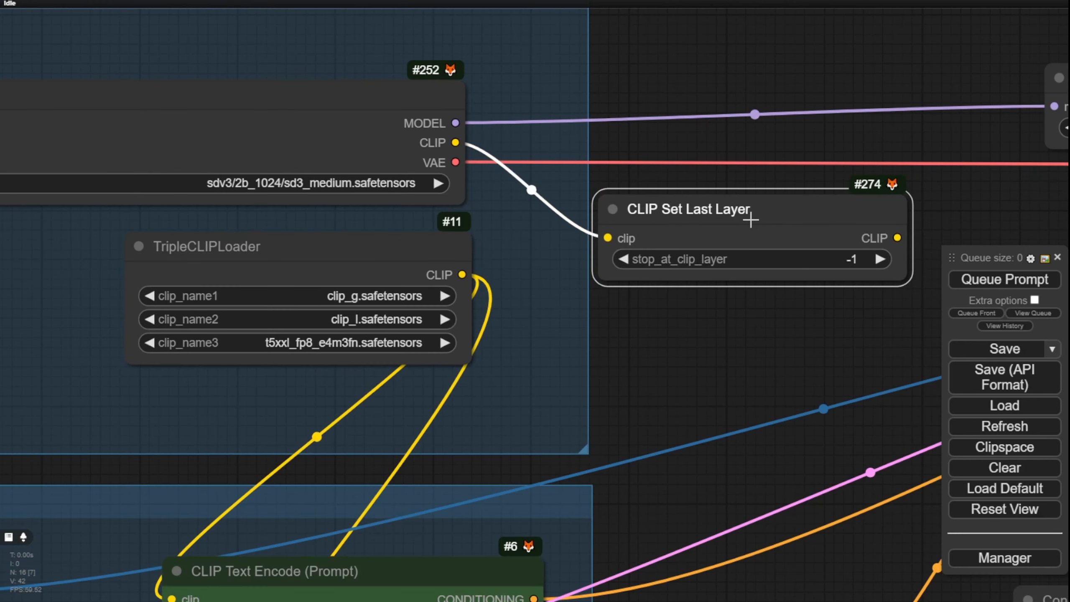
key("Delete")
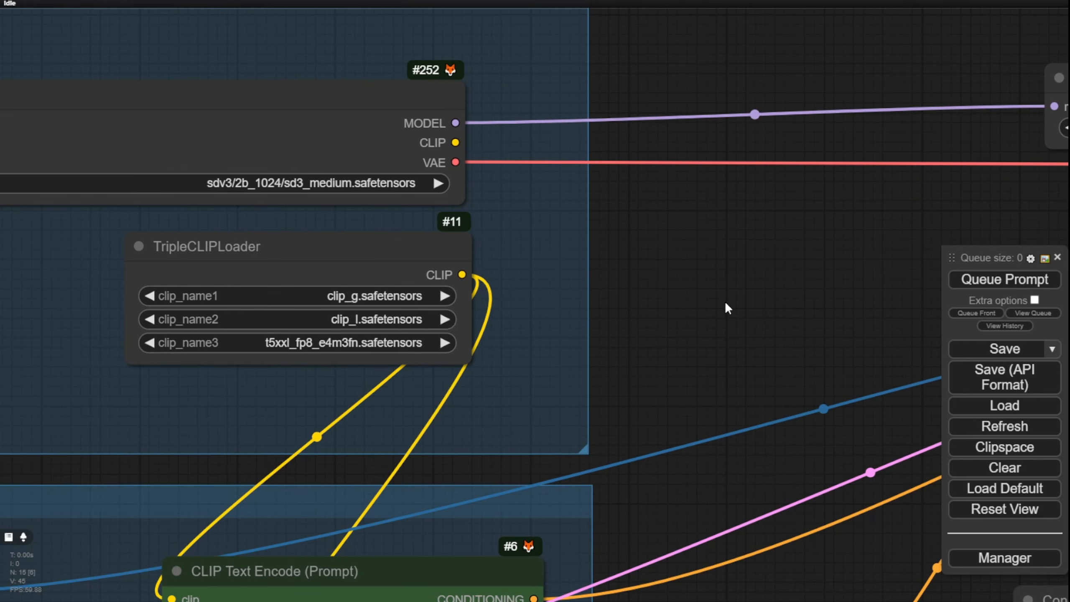
Step: Move the TripleCLIPLoader node left so its right edge lines up with the Load Checkpoint node above
left_click_drag(685, 280, 828, 244)
scroll(355, 270, "up", 1)
scroll(356, 268, "up", 1)
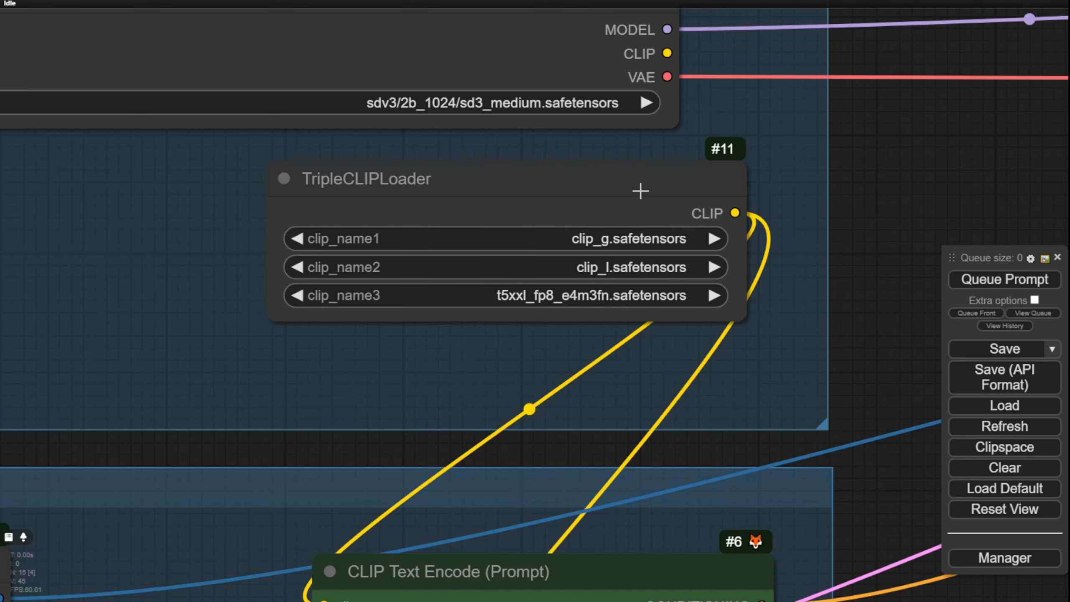
left_click_drag(641, 187, 568, 185)
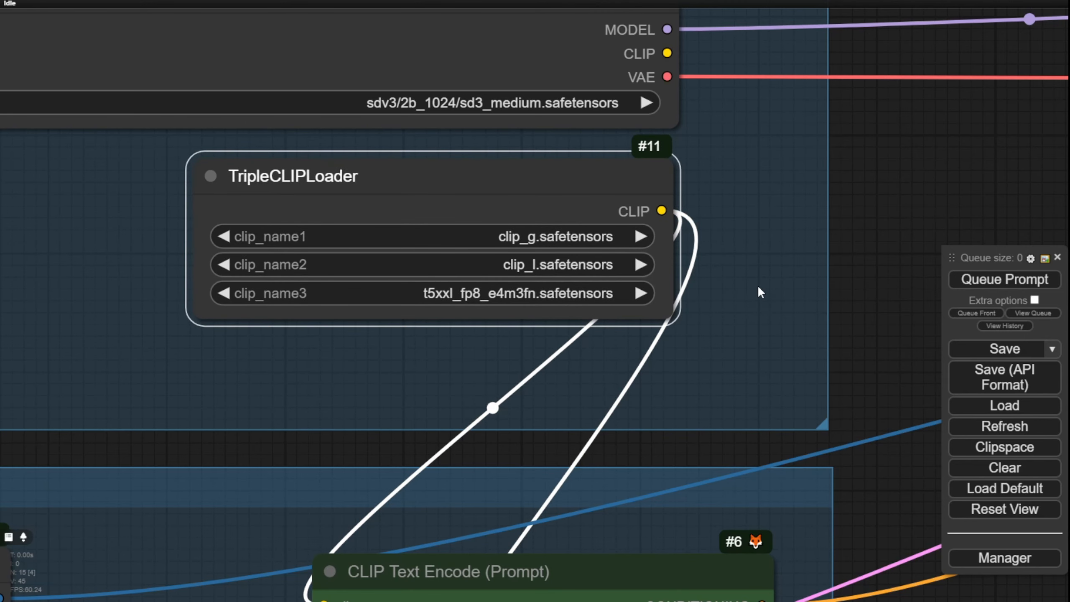
Step: Examine how the negative prompt's conditioning runs through ConditioningZeroOut and the two ConditioningSetTimestepRange nodes
scroll(784, 279, "down", 3)
left_click_drag(847, 265, 795, 86)
left_click_drag(484, 522, 423, 523)
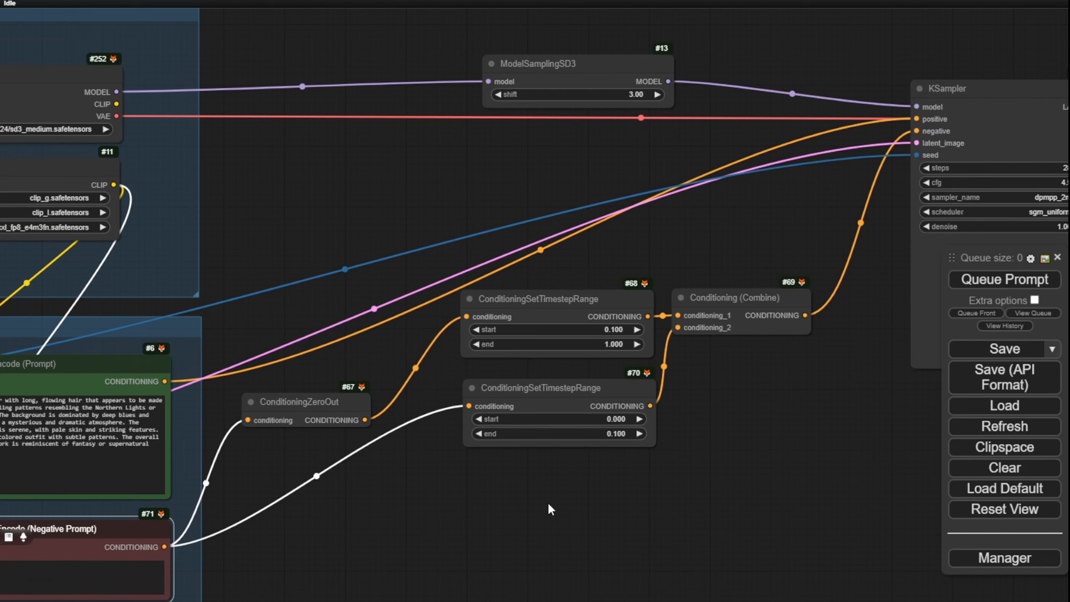
scroll(548, 502, "up", 1)
scroll(550, 503, "up", 1)
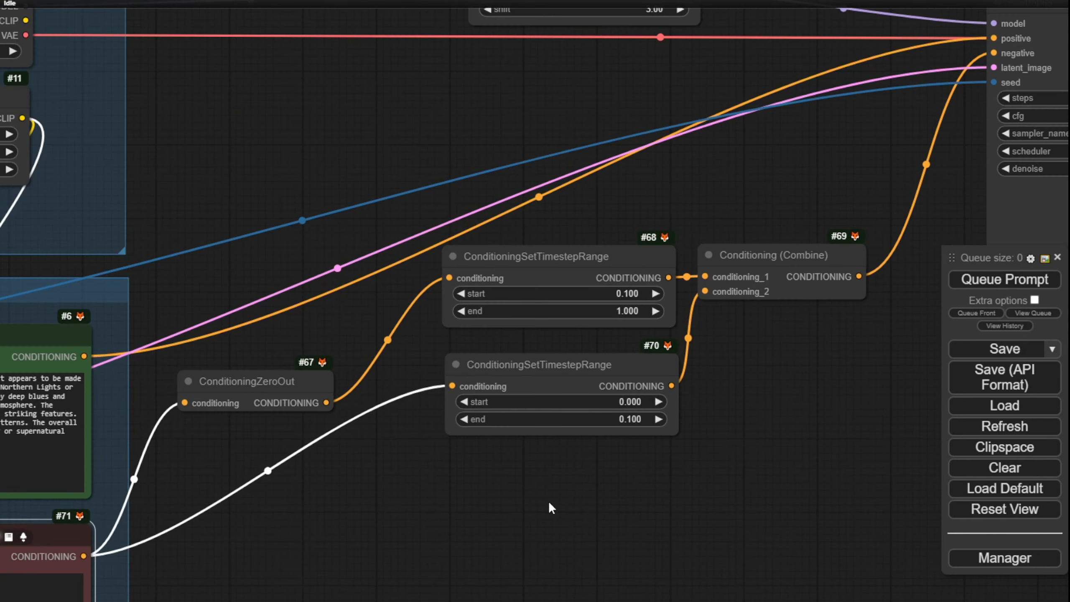
left_click_drag(404, 501, 560, 450)
scroll(397, 339, "up", 3)
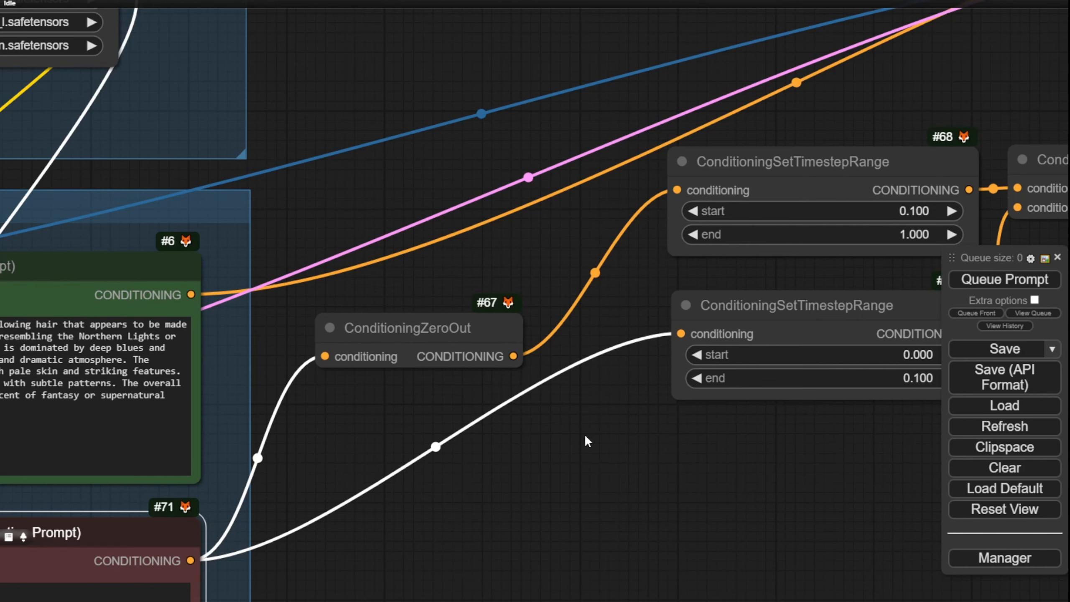
Step: Move ConditioningZeroOut up and closer to the upper ConditioningSetTimestepRange node, and place Conditioning (Combine) farther right of the two range nodes
left_click_drag(647, 454, 513, 438)
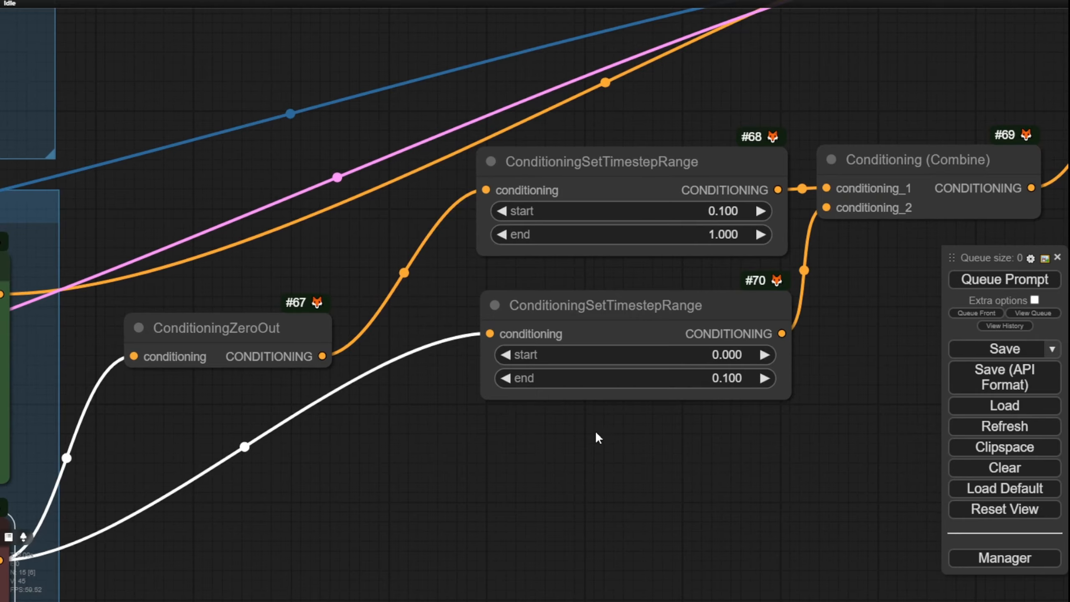
left_click_drag(597, 434, 528, 448)
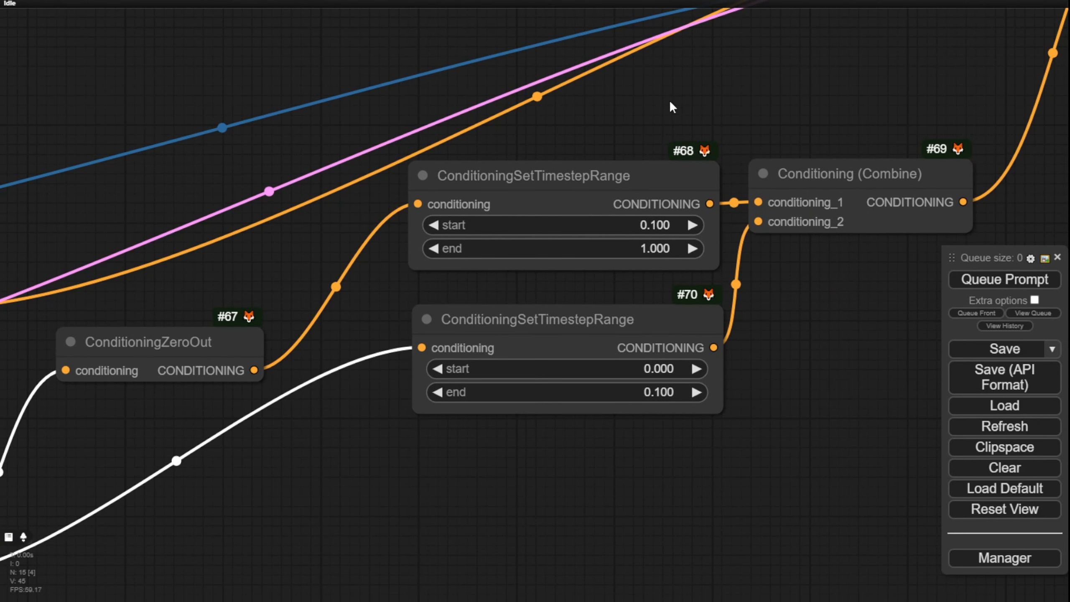
left_click_drag(149, 344, 237, 298)
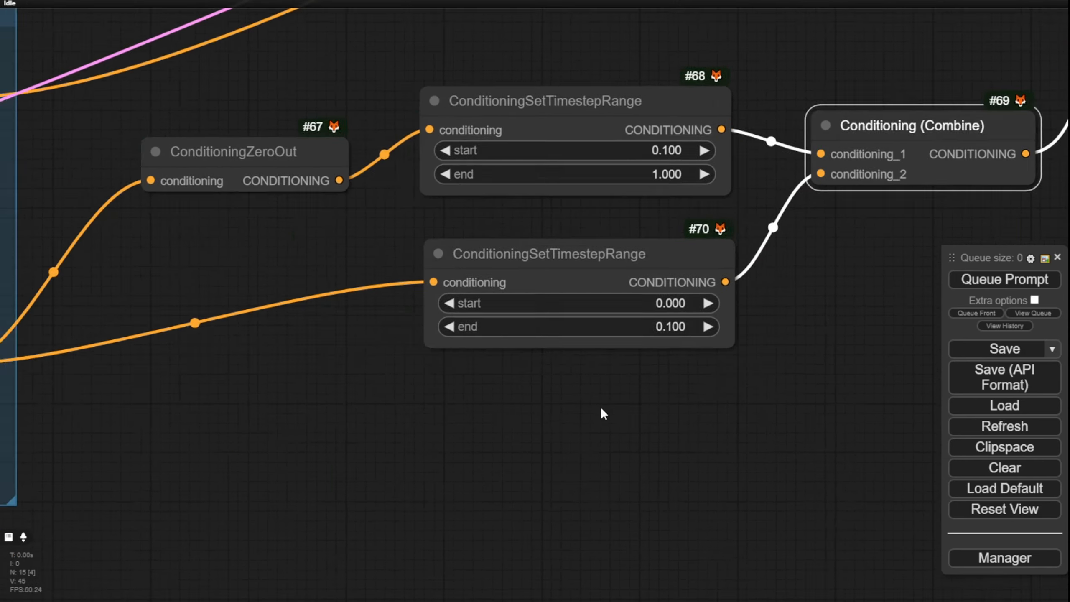
left_click_drag(600, 407, 577, 432)
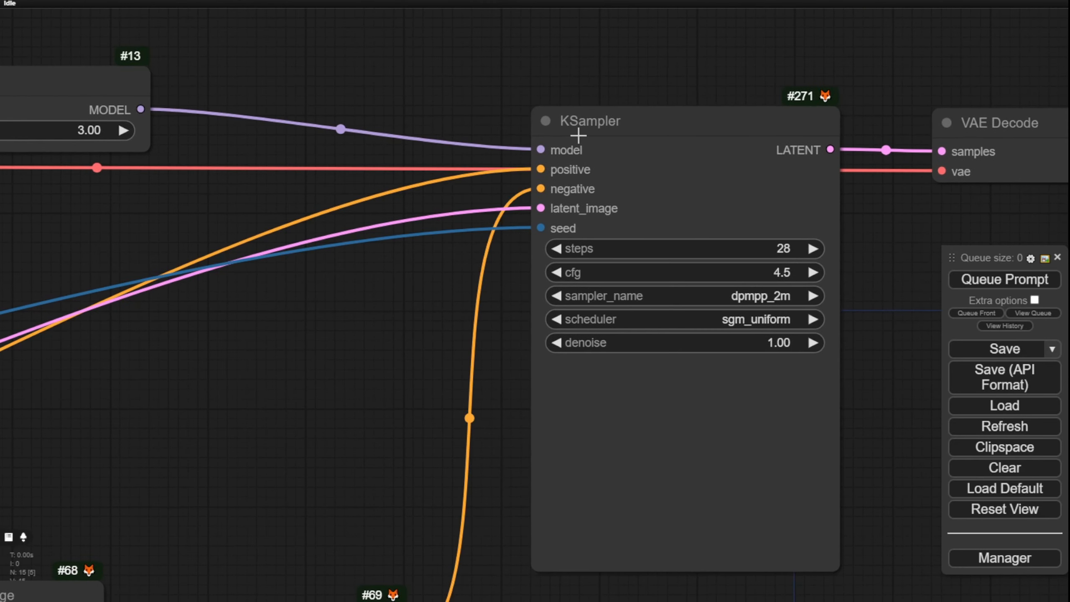
Step: Examine the KSampler's inputs and settings and the ModelSamplingSD3 node feeding its model input
left_click_drag(541, 187, 542, 189)
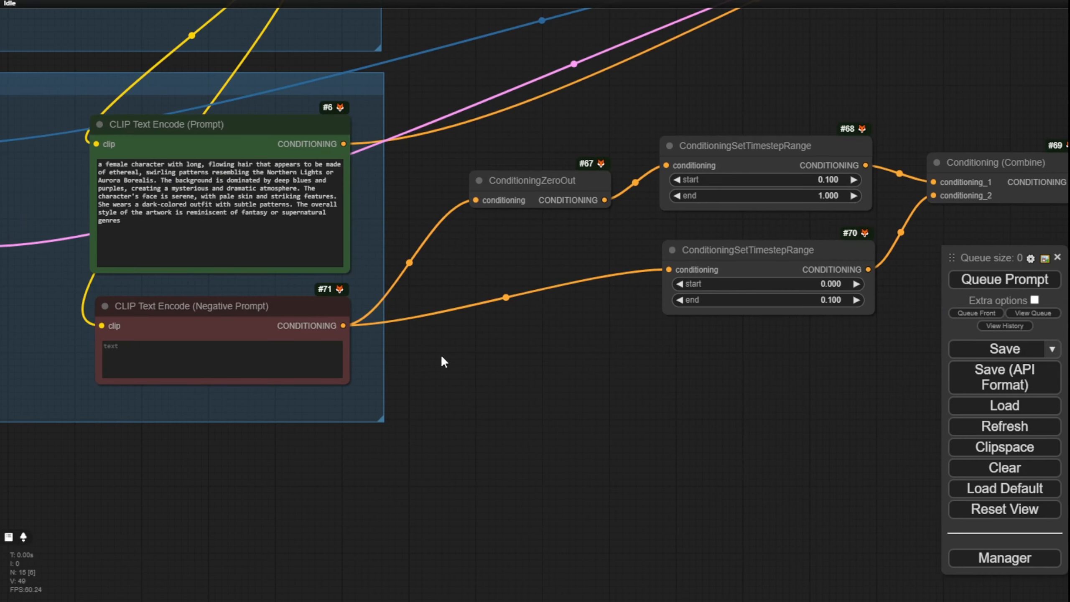
left_click_drag(443, 357, 436, 457)
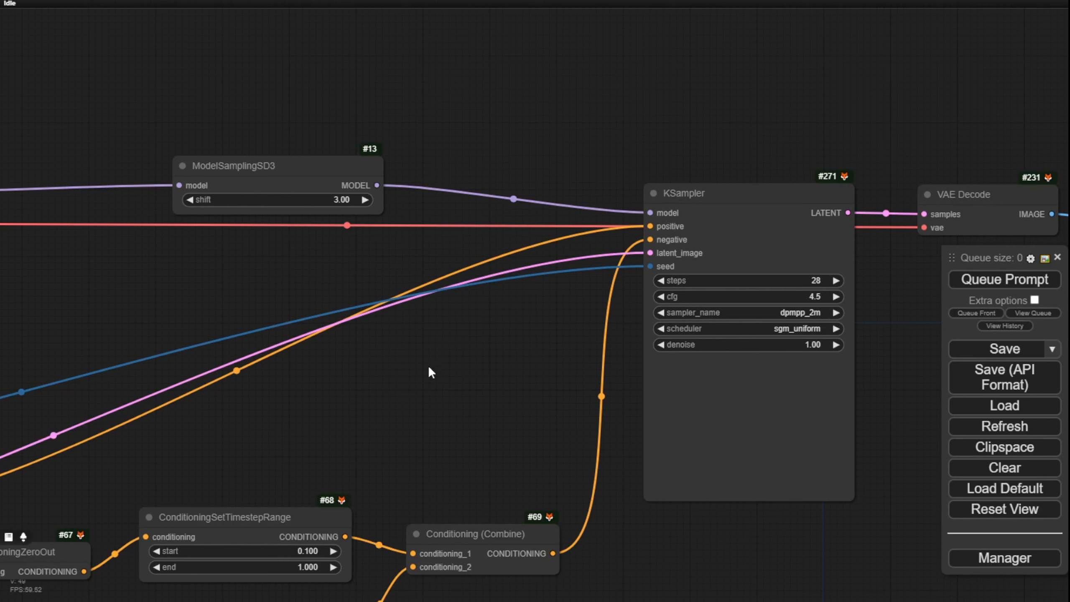
left_click_drag(336, 413, 755, 254)
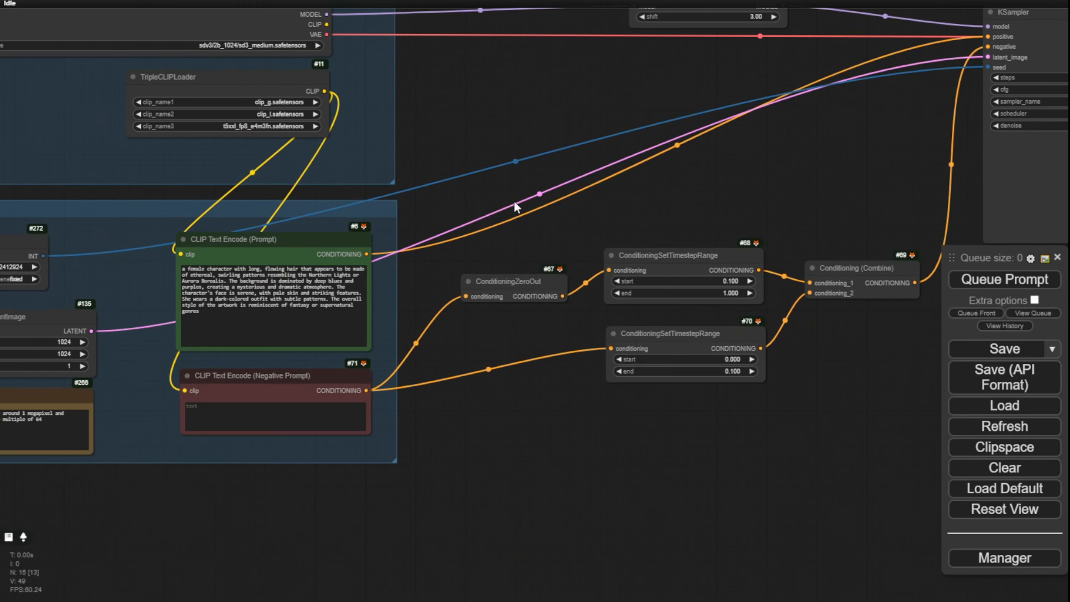
left_click_drag(514, 202, 554, 312)
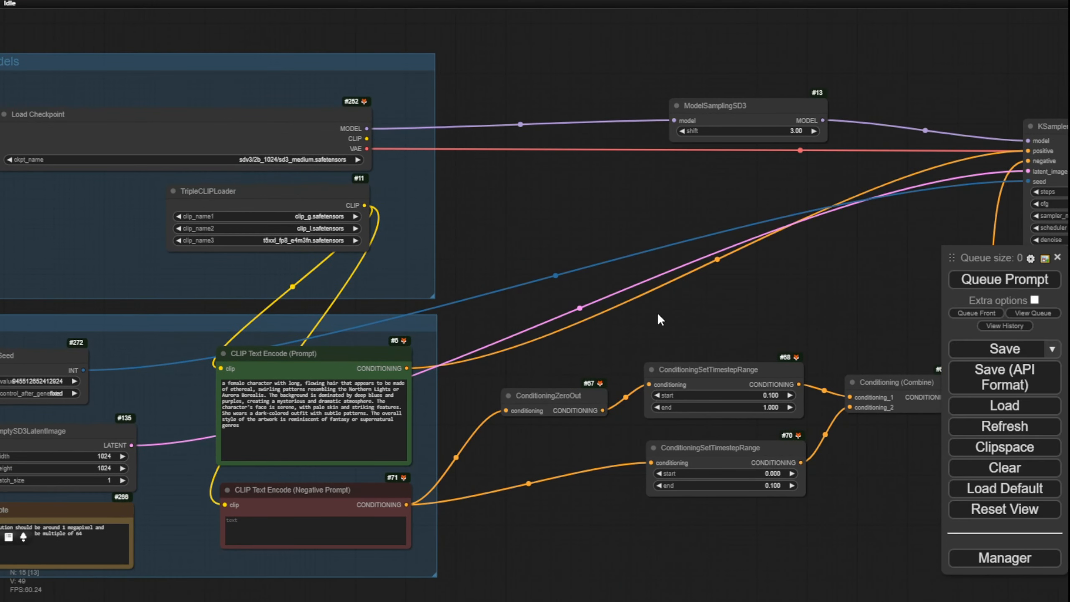
Step: Move the Load Checkpoint node slightly up within its group, and align the KSampler's model input with the ModelSamplingSD3 output
left_click_drag(659, 312, 423, 460)
scroll(521, 358, "up", 3)
scroll(522, 357, "up", 3)
left_click_drag(270, 311, 655, 301)
left_click_drag(153, 166, 159, 130)
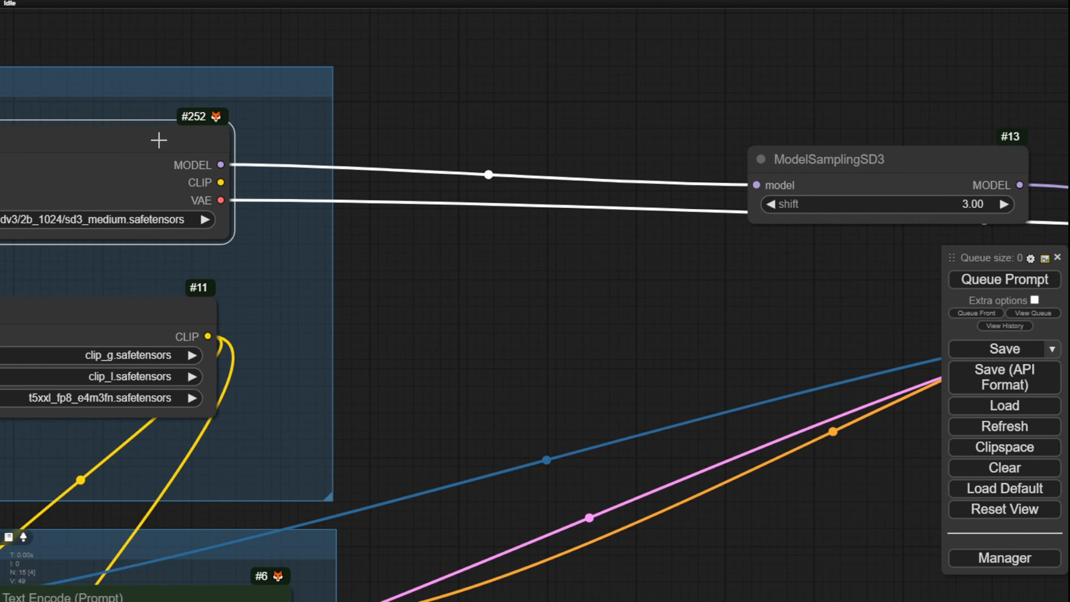
left_click_drag(364, 268, 590, 265)
scroll(440, 198, "up", 3)
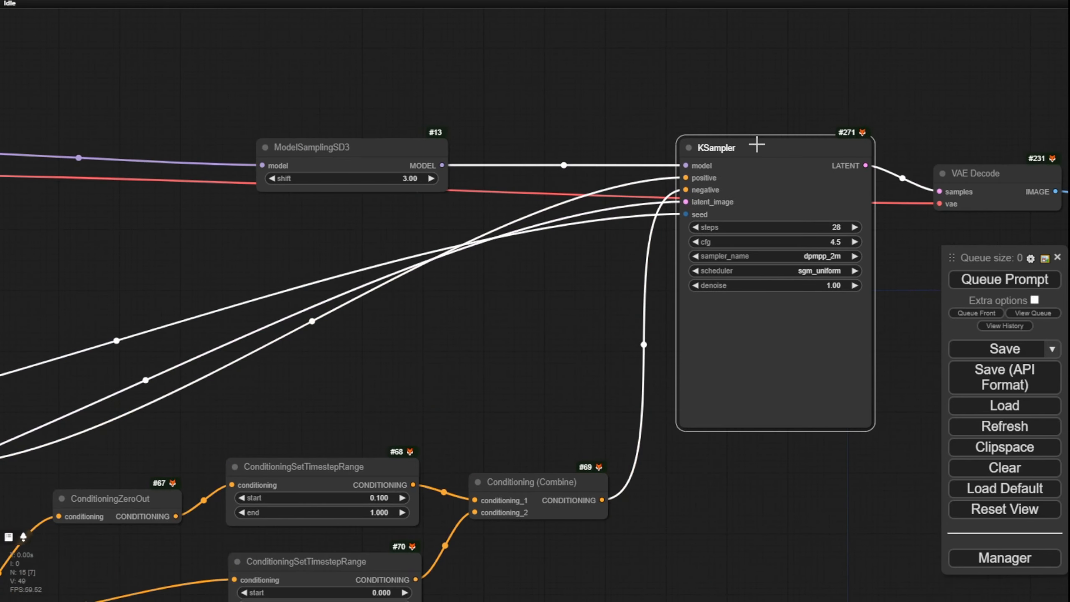
Step: Follow the VAE link from Load Checkpoint and move the VAE Decode node up level with the KSampler's latent output
left_click_drag(212, 237, 563, 231)
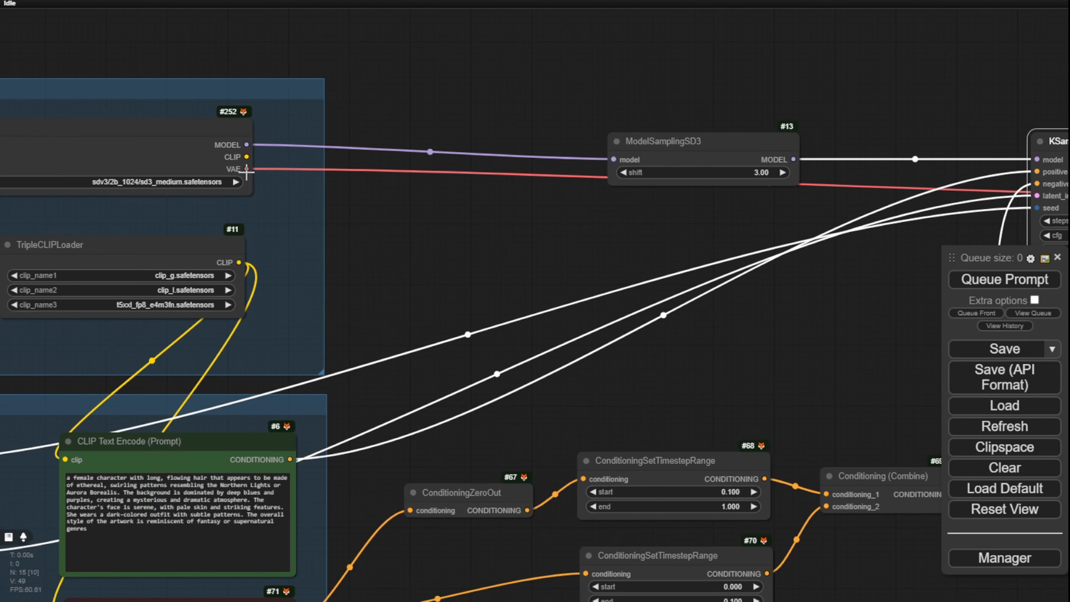
left_click_drag(841, 301, 308, 300)
left_click_drag(812, 173, 804, 149)
scroll(804, 149, "up", 3)
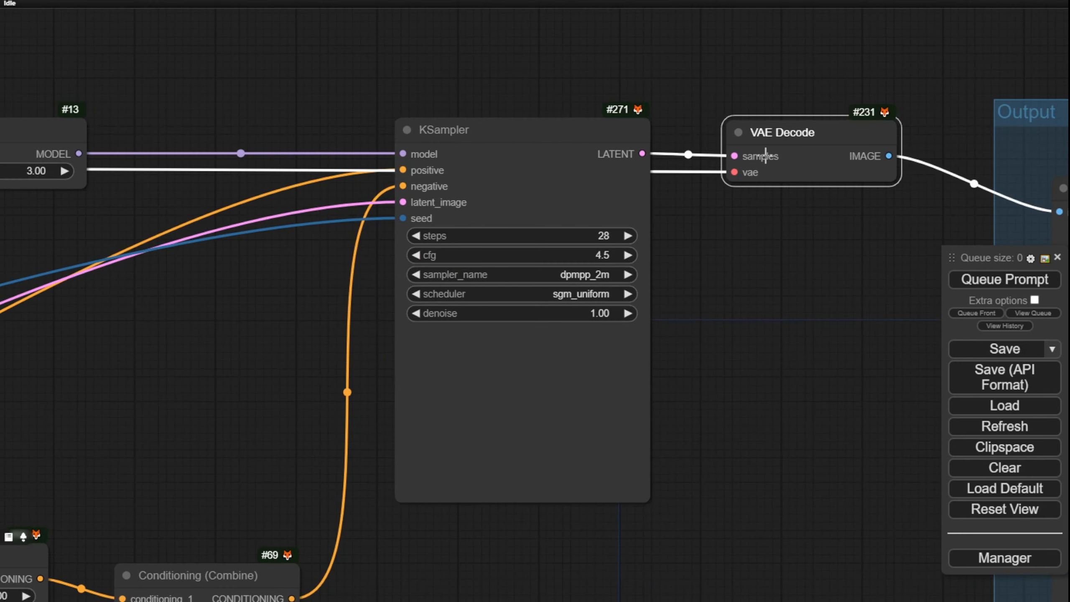
Step: Examine the Input group's Seed, EmptySD3LatentImage, resolution note and prompt nodes
scroll(765, 155, "down", 5)
scroll(163, 303, "up", 4)
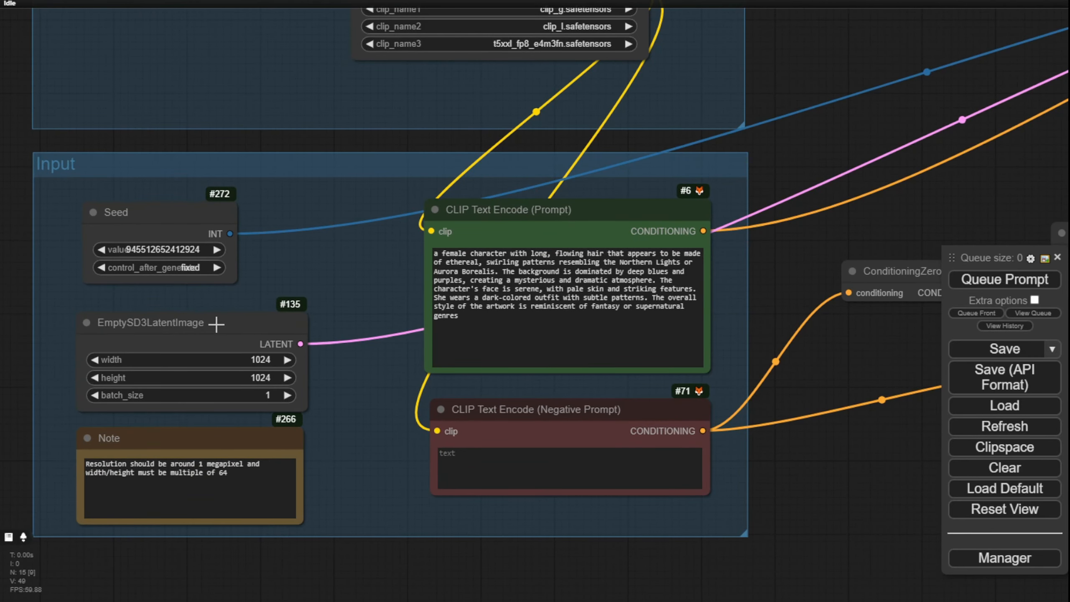
Step: Move the Seed node slightly up and to the left within the Input group
scroll(216, 324, "up", 2)
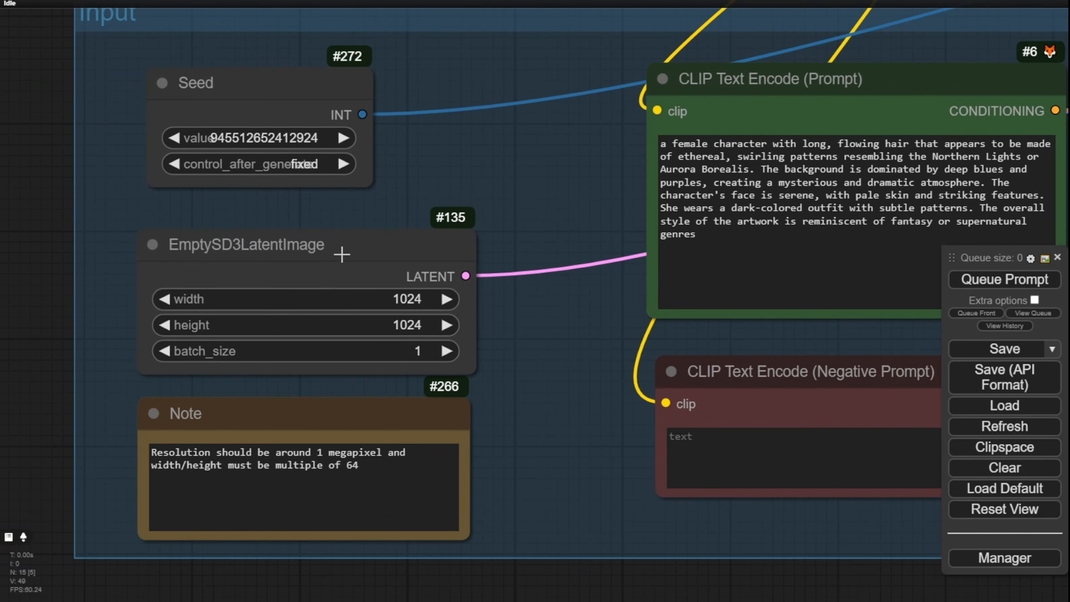
scroll(499, 359, "down", 3)
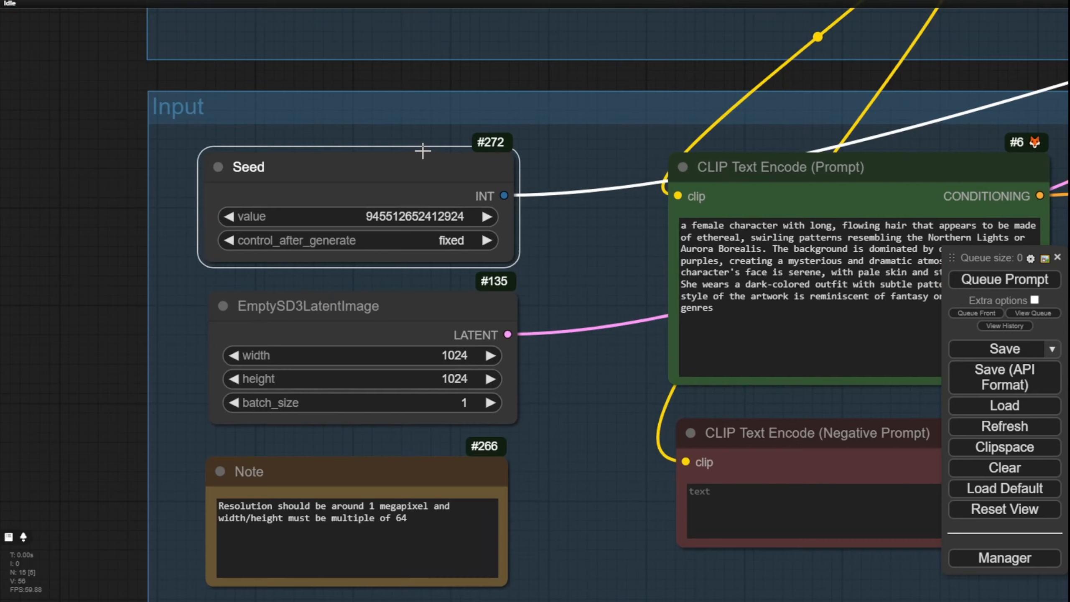
scroll(421, 142, "up", 4)
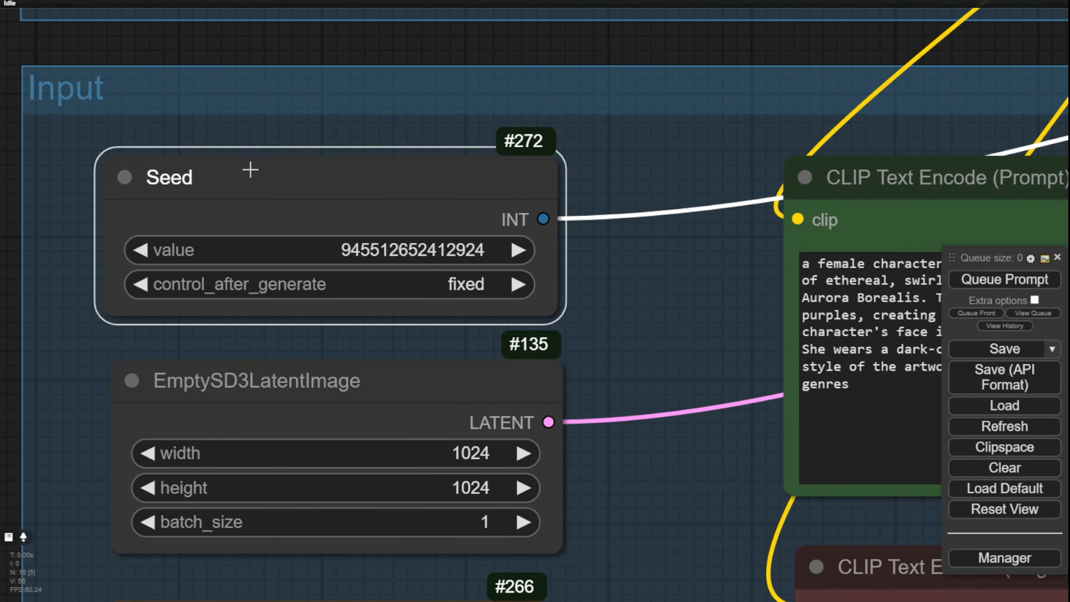
mouse_move(248, 167)
left_mouse_down()
mouse_move(275, 129)
mouse_move(231, 157)
mouse_move(246, 165)
left_mouse_up()
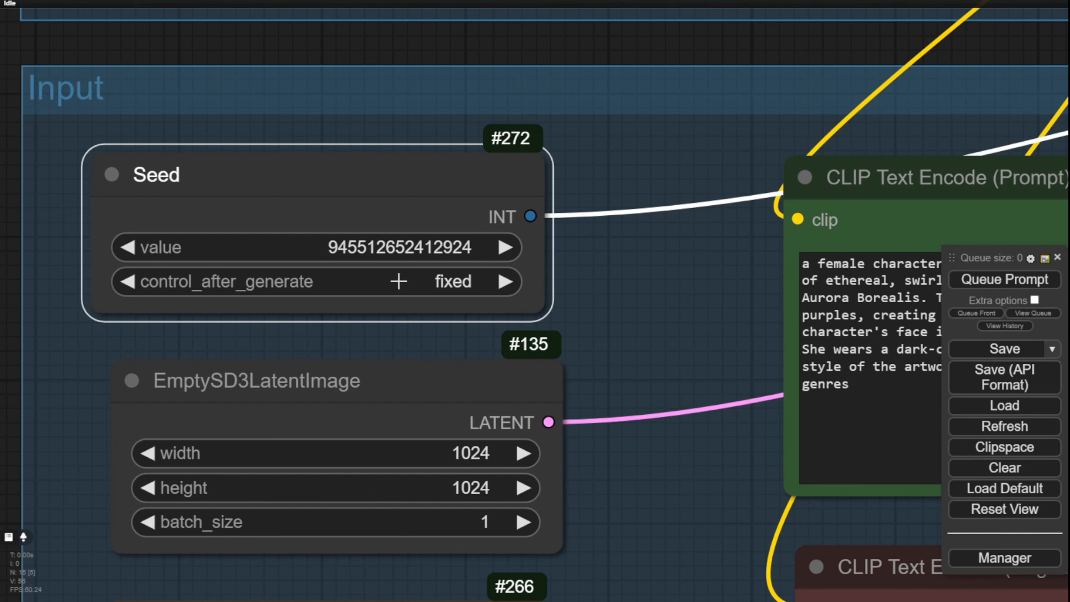
Step: Try increment as the Seed node's control_after_generate mode, look through its other options, and restore fixed
left_click(505, 282)
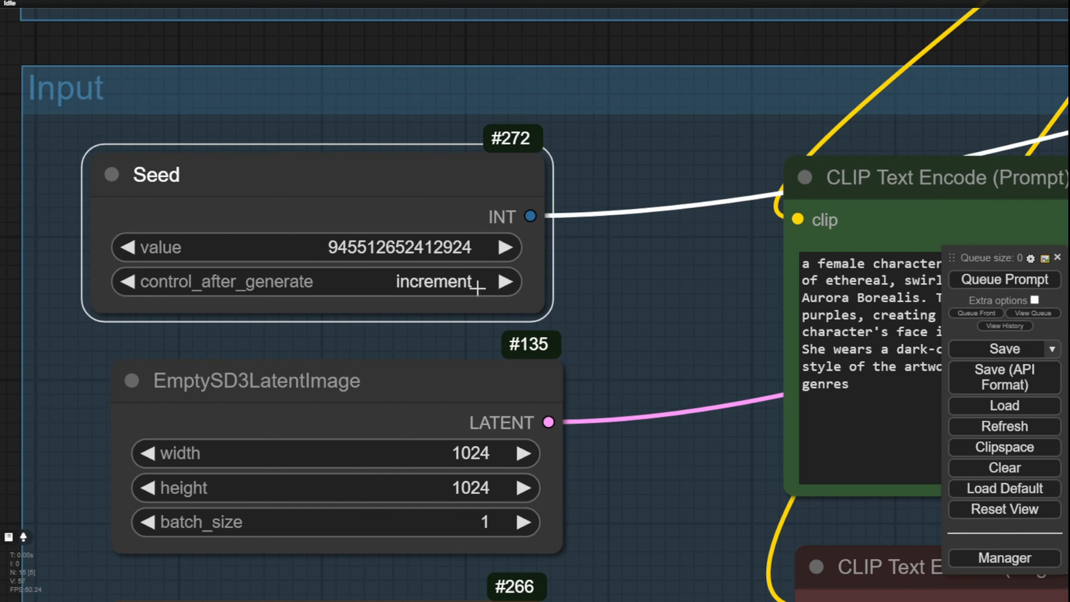
left_click(426, 281)
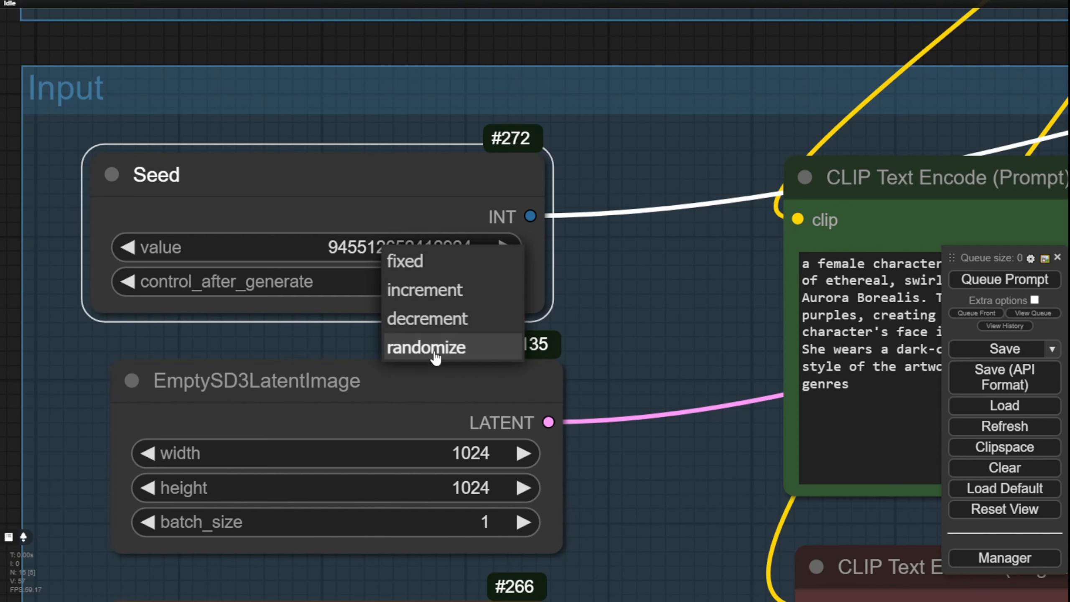
left_click(405, 258)
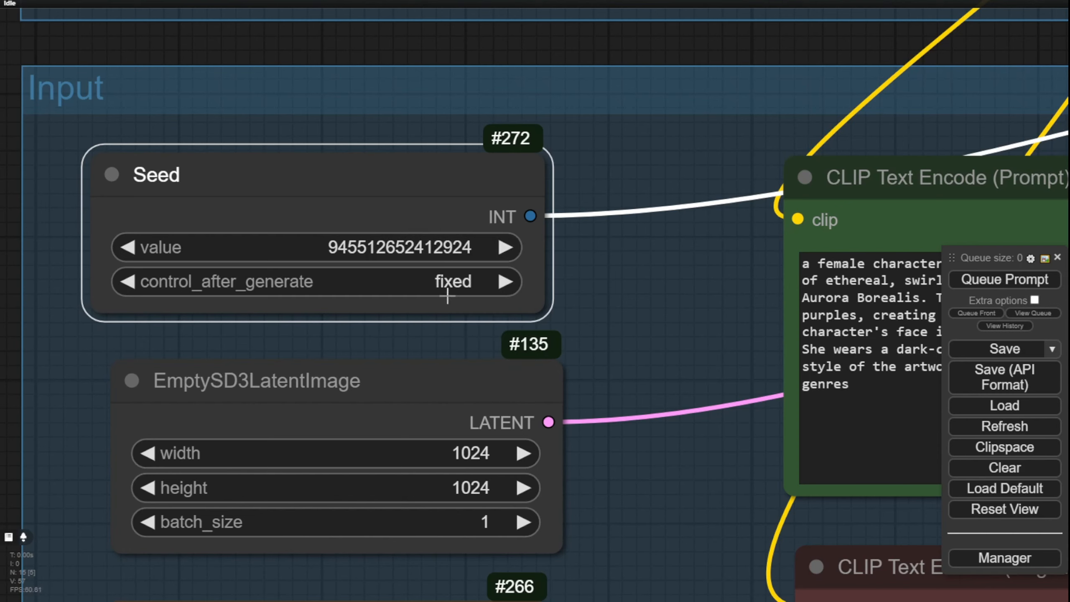
Step: Follow the Seed node's link to the KSampler and examine its seed input and sampling settings
scroll(650, 312, "down", 8)
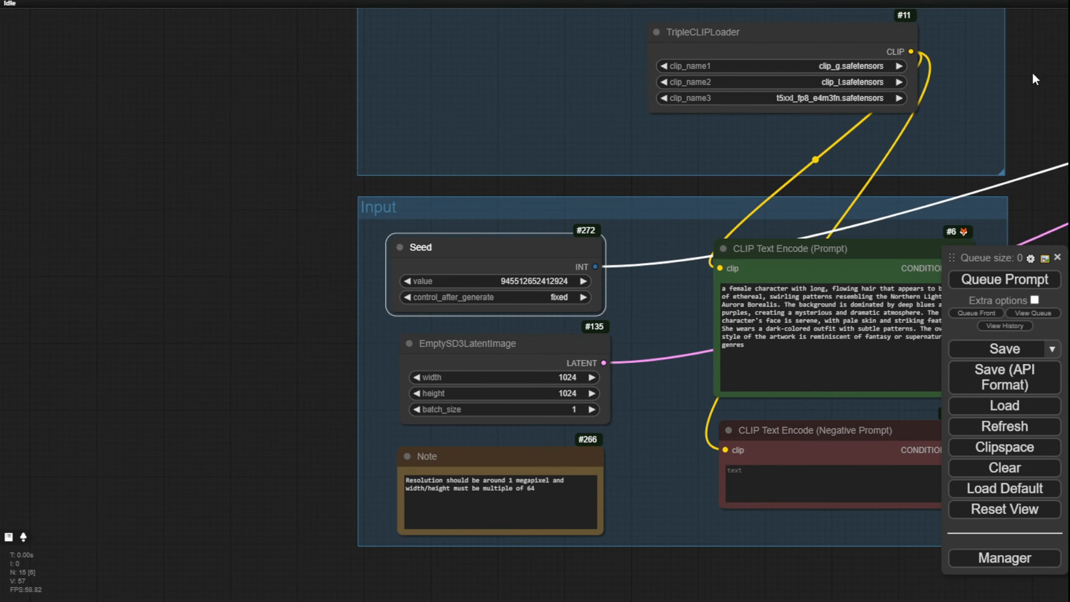
left_click_drag(1033, 73, 1, 253)
left_click_drag(446, 318, 206, 371)
scroll(402, 249, "up", 3)
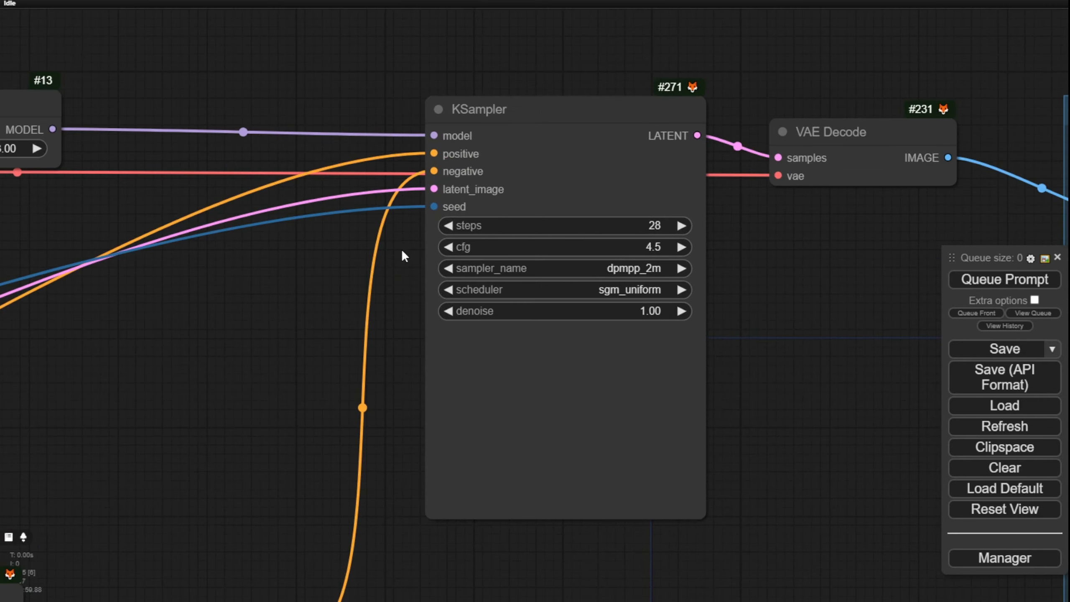
scroll(438, 196, "up", 2)
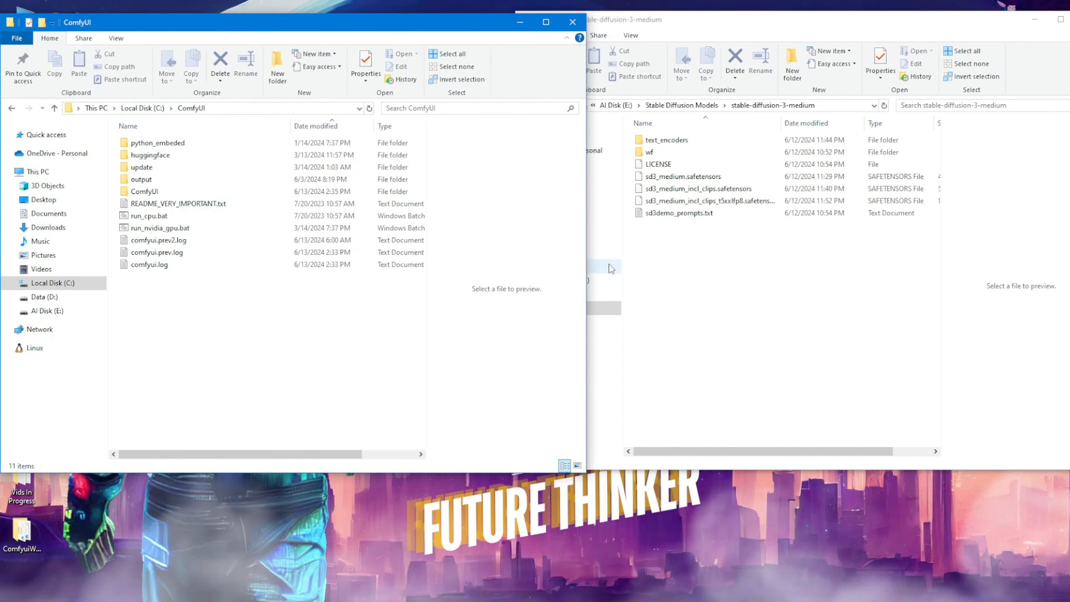
Step: Switch to the stable-diffusion-3-medium folder in File Explorer and compare the sizes of the three sd3_medium safetensors files
left_click(700, 293)
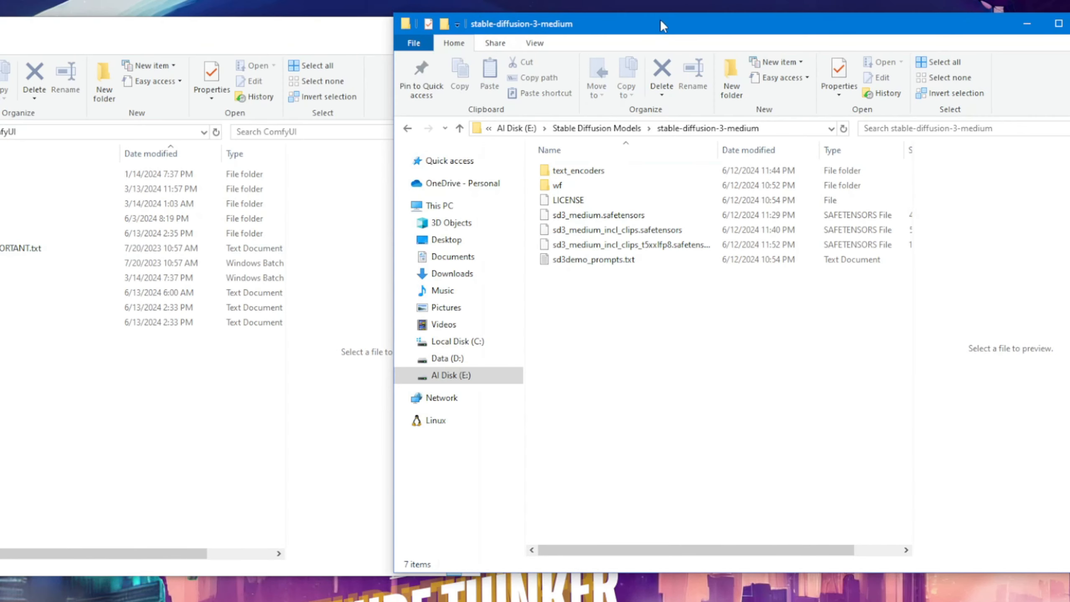
left_click_drag(662, 27, 664, 33)
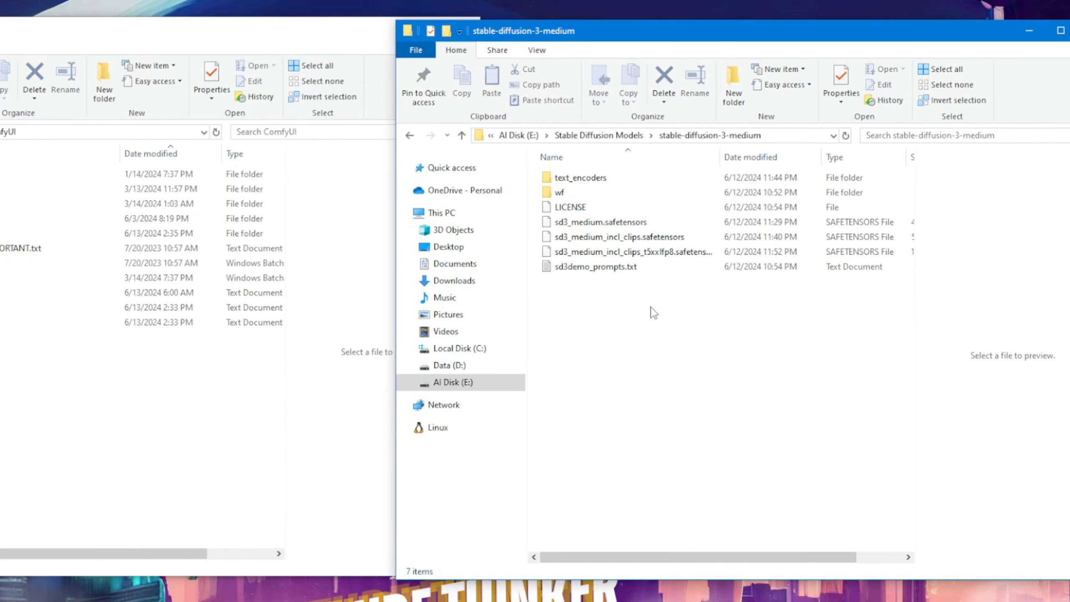
left_click(564, 228)
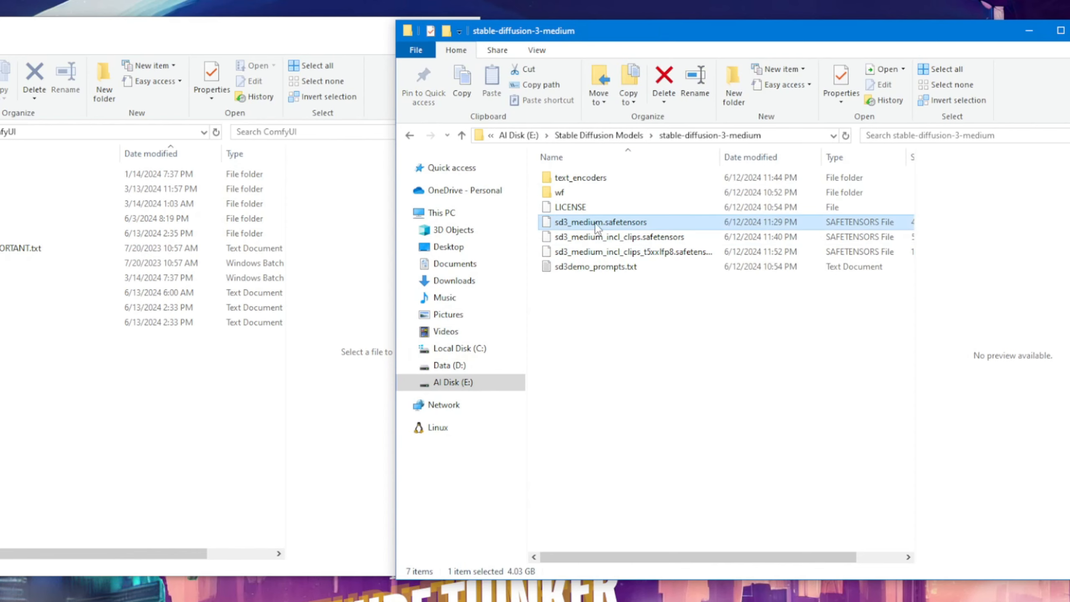
left_click(568, 241)
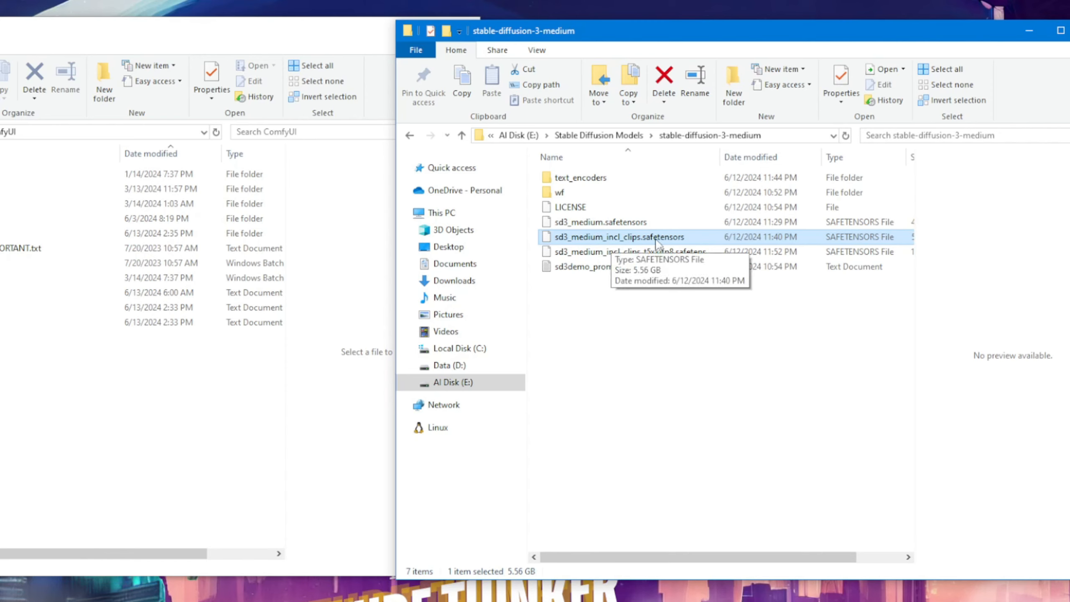
left_click_drag(763, 556, 811, 556)
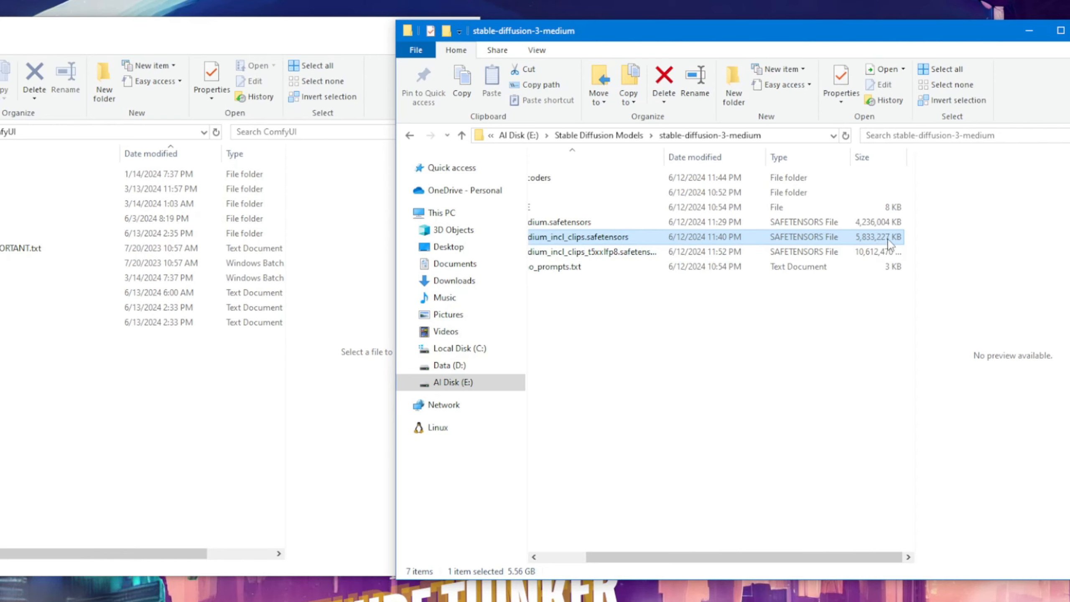
left_click(879, 254)
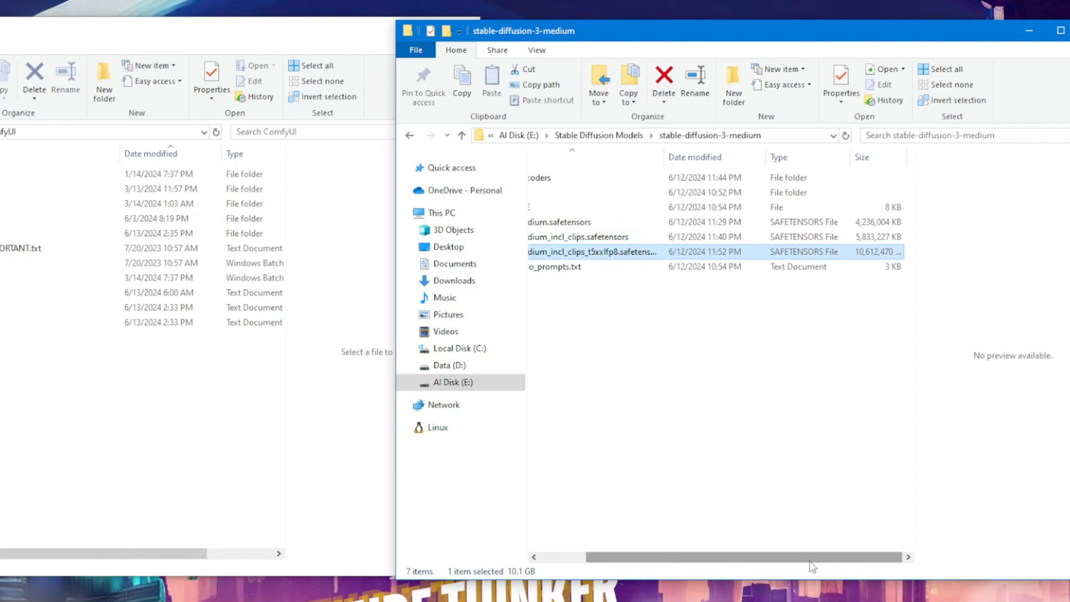
left_click_drag(800, 557, 755, 557)
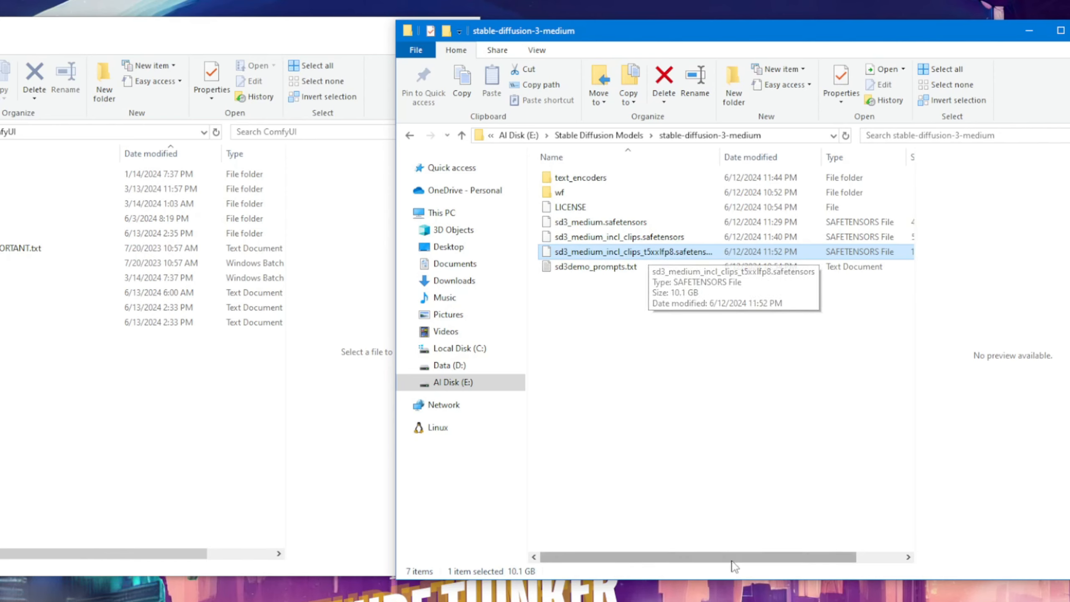
left_click_drag(736, 557, 789, 557)
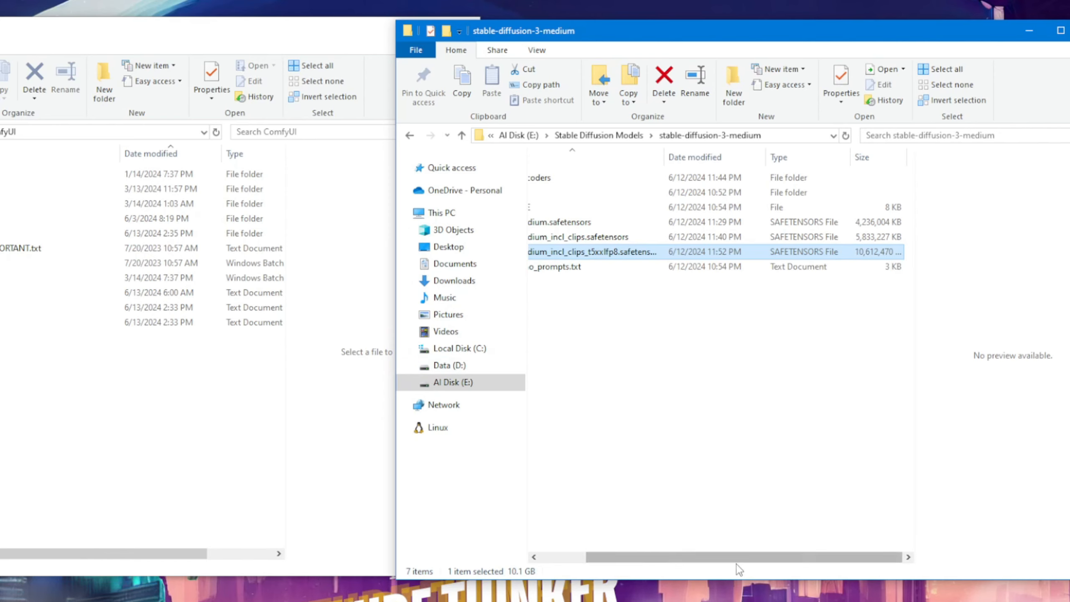
left_click_drag(744, 562, 699, 562)
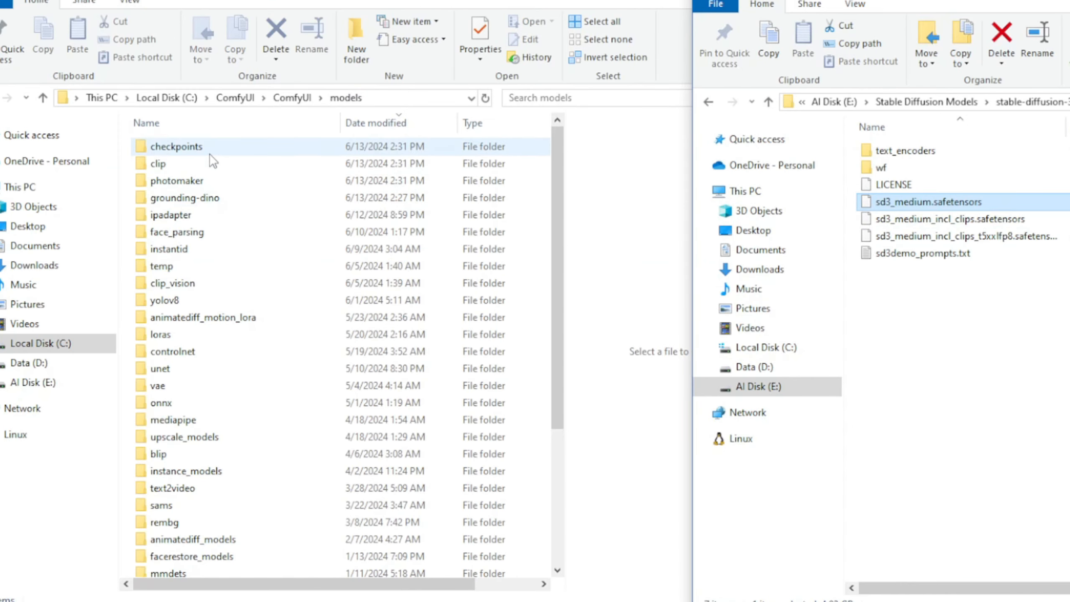
Step: Move sd3_medium.safetensors from the stable-diffusion-3-medium folder into ComfyUI's models\checkpoints folder
left_click(179, 148)
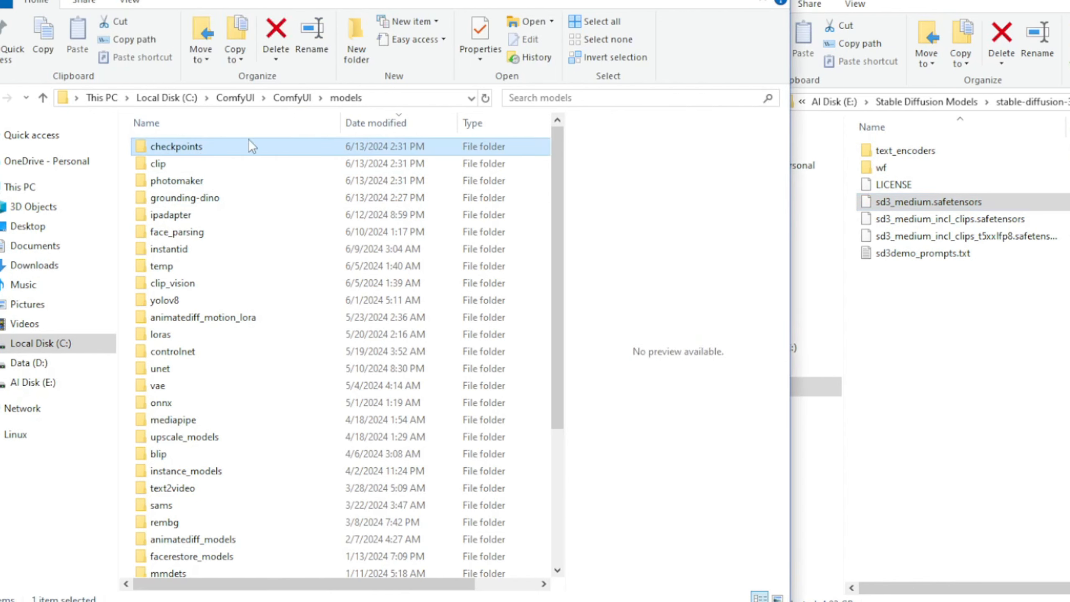
double_click(195, 148)
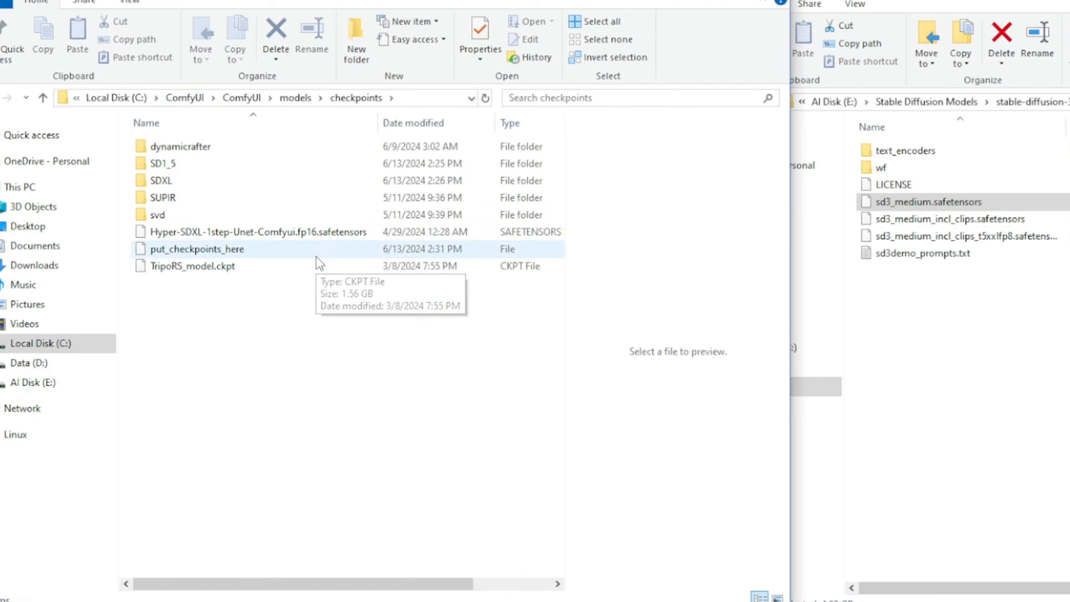
left_click(948, 312)
left_click(952, 202)
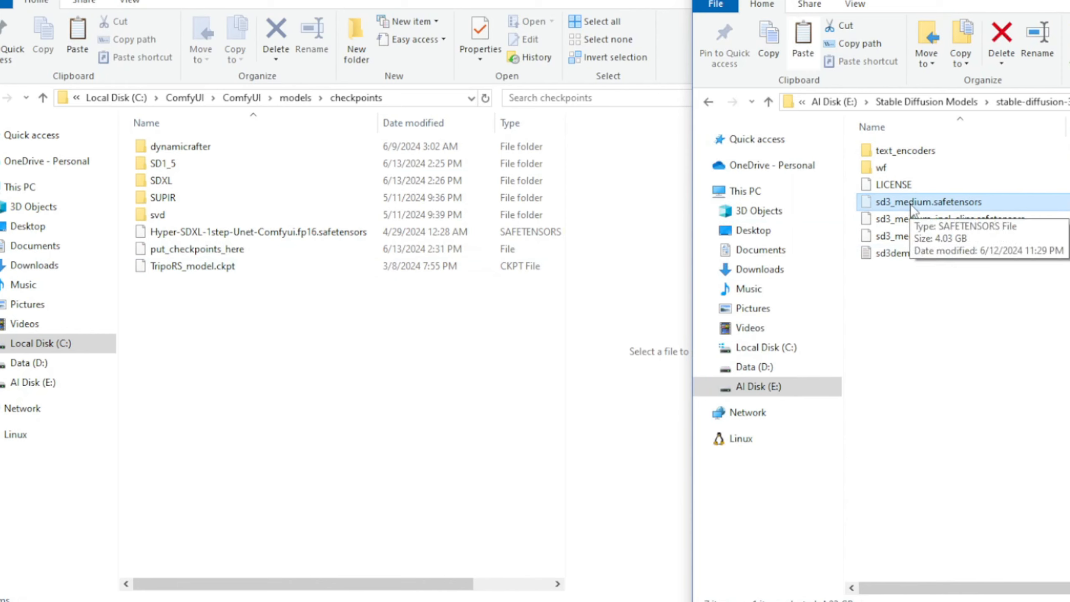
left_click(250, 380)
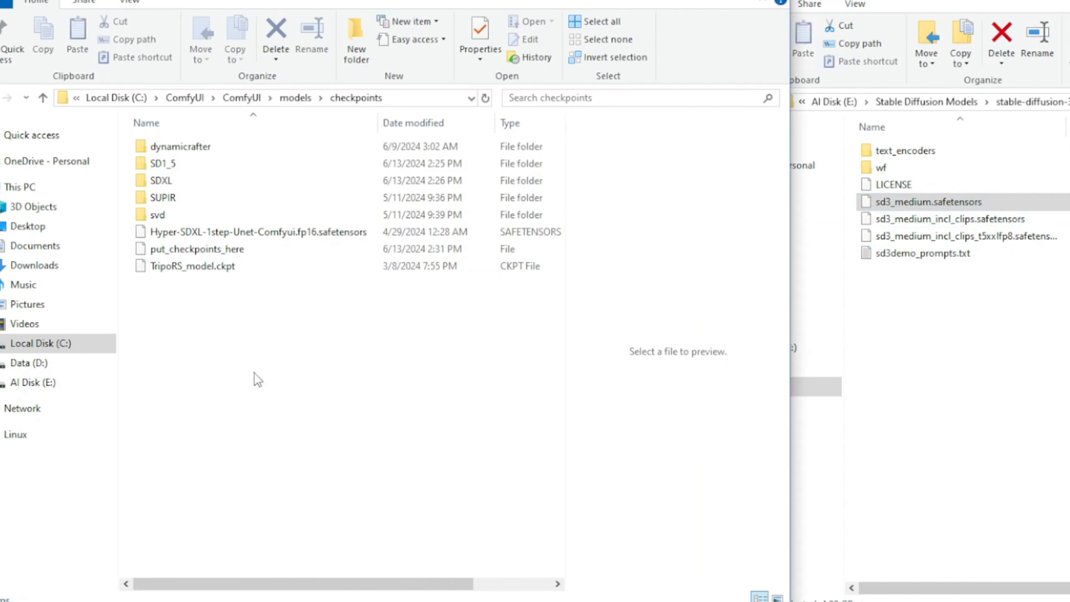
key("ctrl+v")
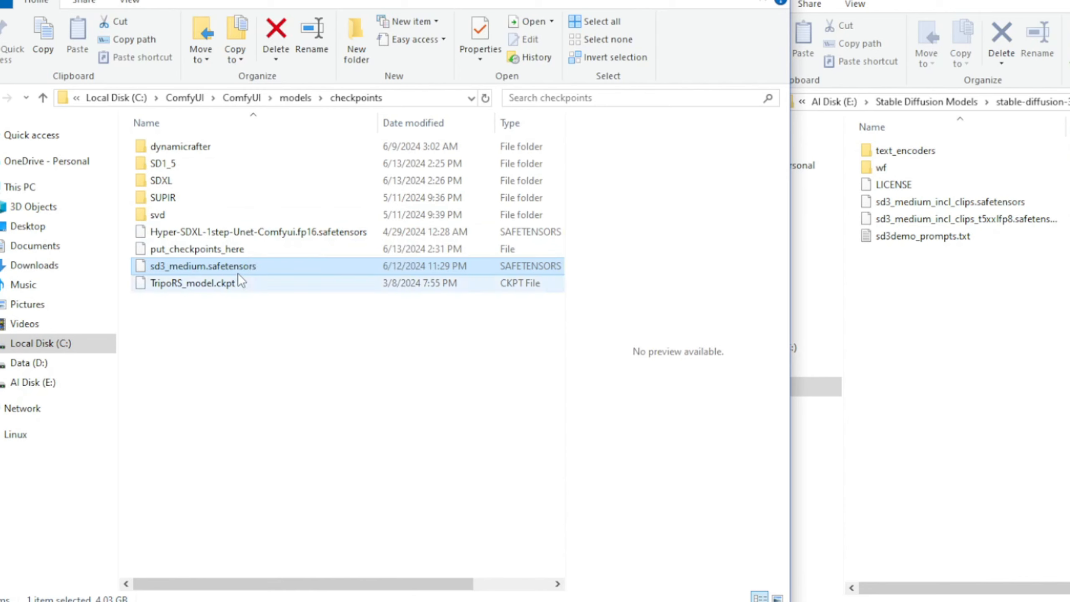
Step: Open the text_encoders folder inside stable-diffusion-3-medium
left_click(940, 218)
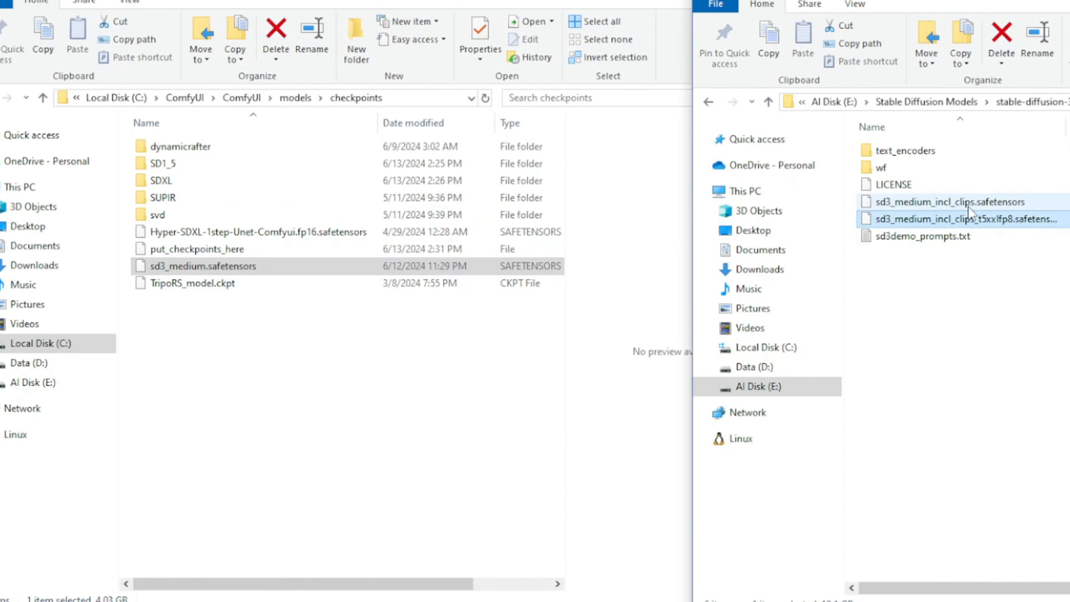
left_click(885, 151)
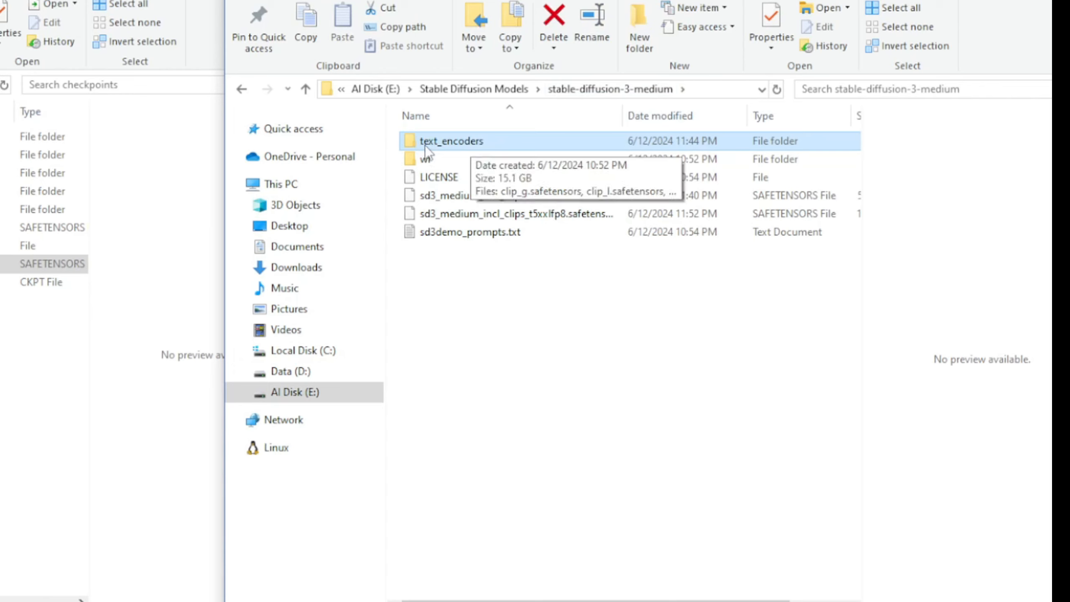
double_click(464, 142)
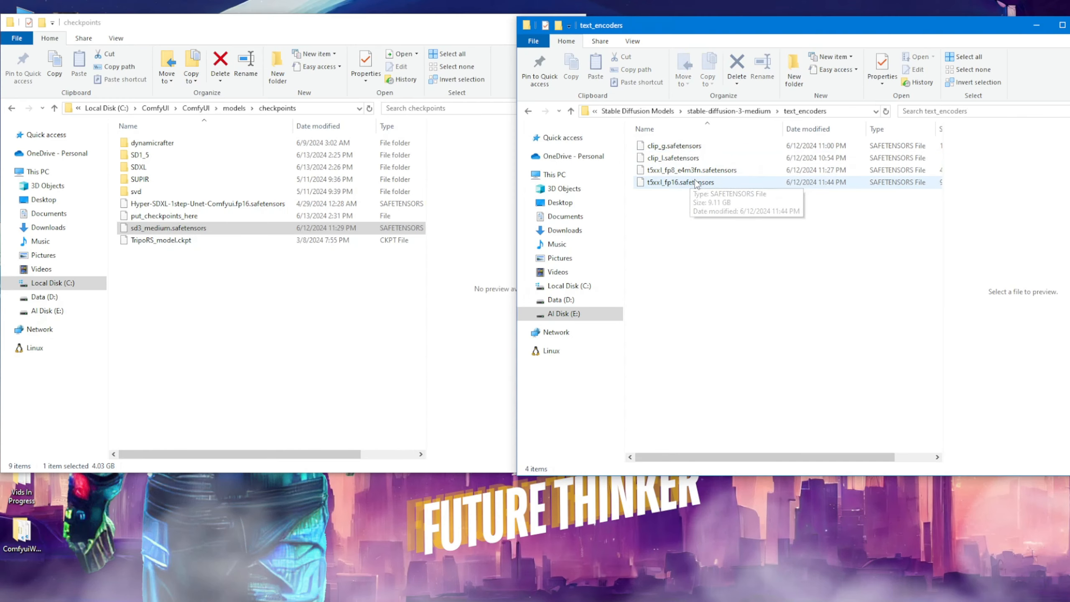
Step: Examine the four text encoder files and check the size of t5xxl_fp16.safetensors
left_click_drag(788, 216, 673, 135)
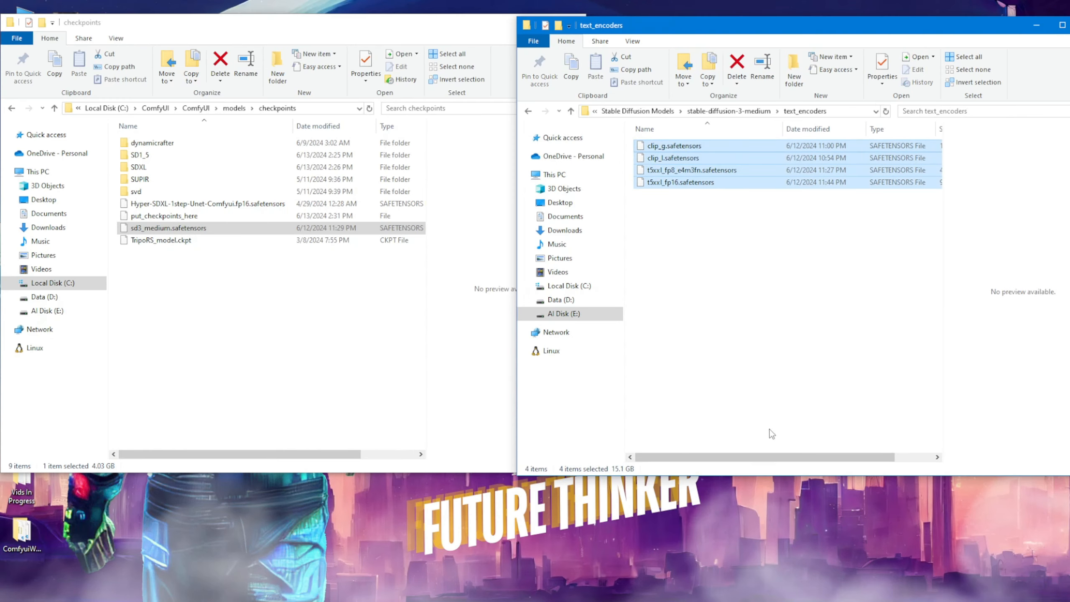
left_click_drag(764, 458, 740, 457)
left_click(786, 295)
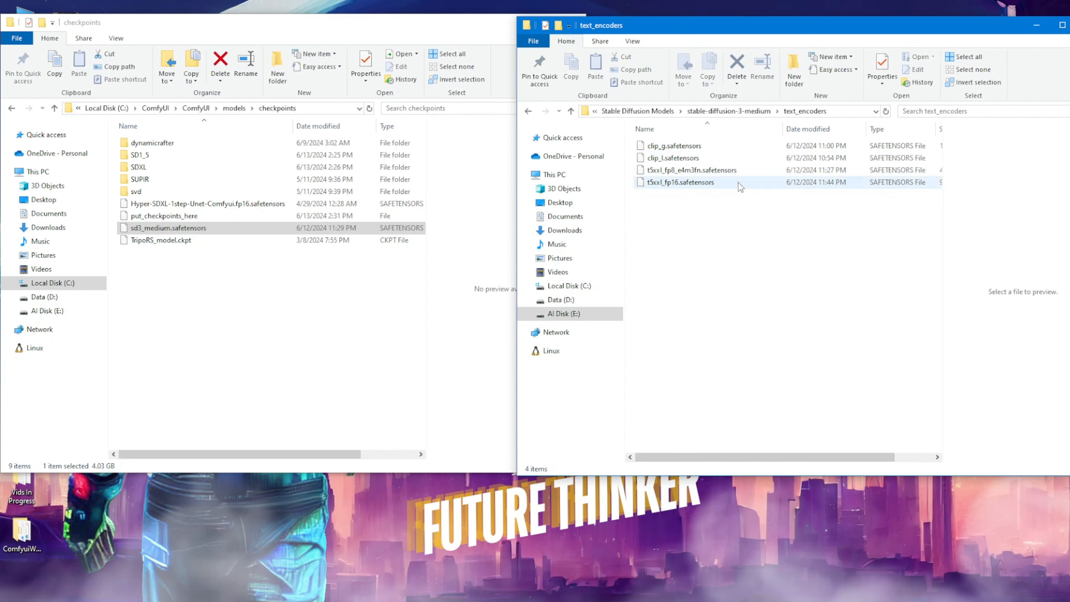
left_click(670, 188)
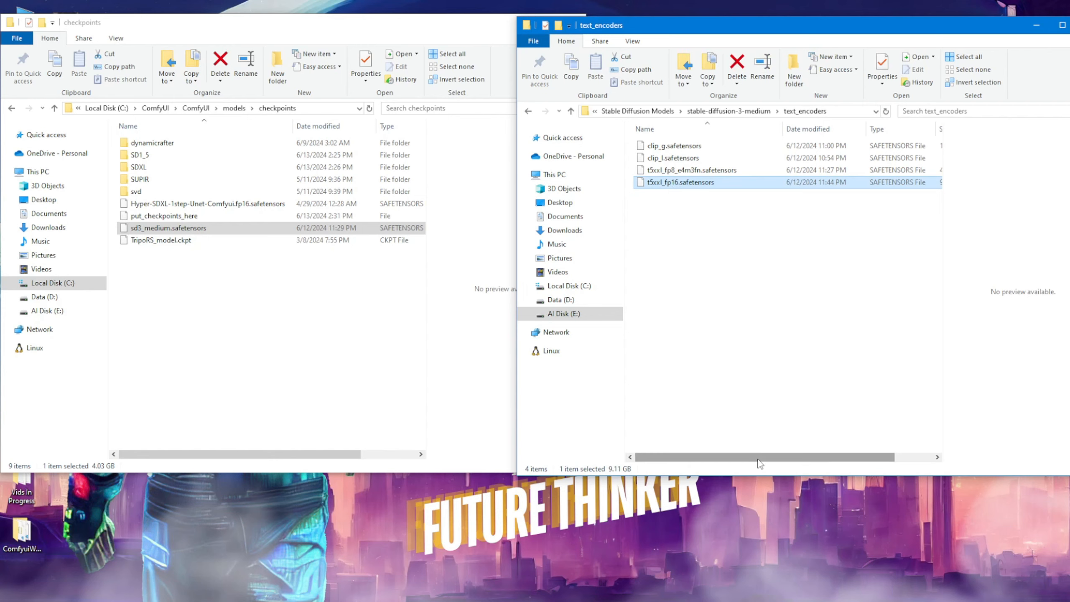
left_click_drag(758, 462, 808, 458)
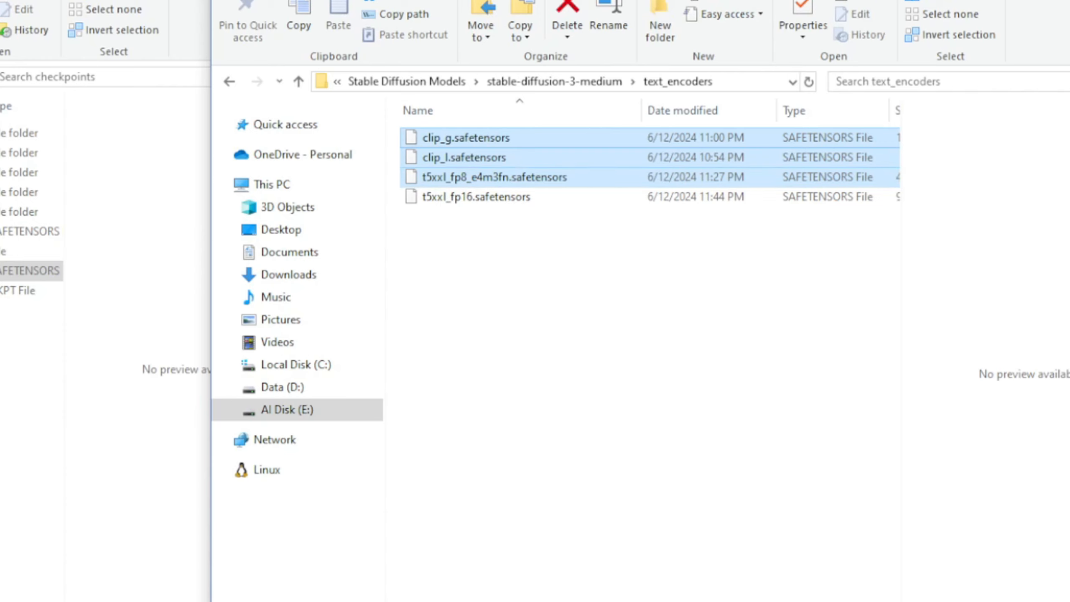
Step: Go up from checkpoints to ComfyUI's models folder, open the clip folder and select the put_clip_or_text_encoder_models_here file
key("alt+Tab")
key("alt+Up")
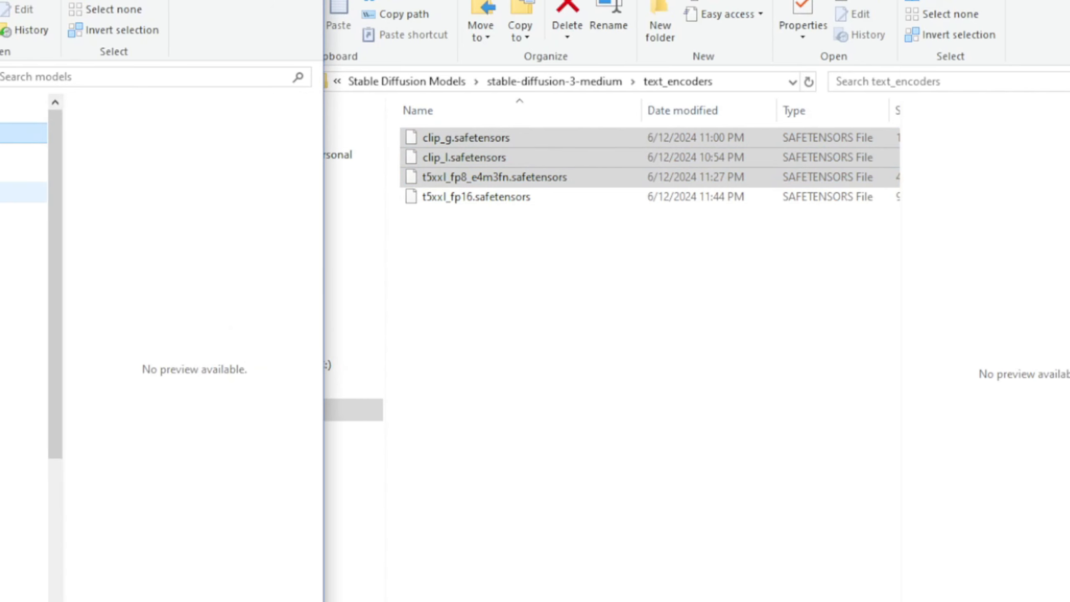
left_click(155, 156)
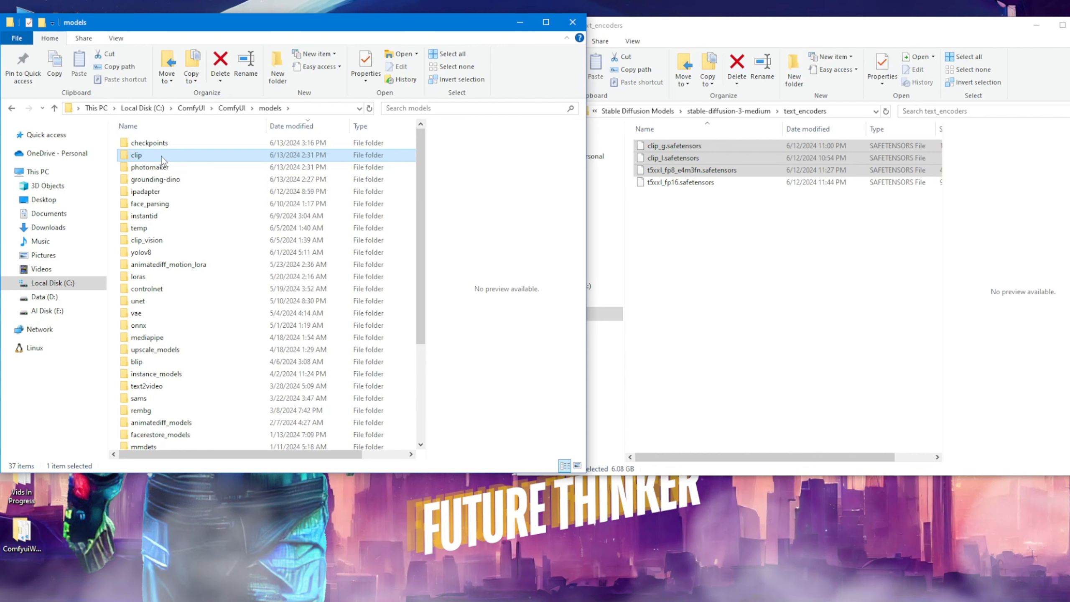
double_click(161, 157)
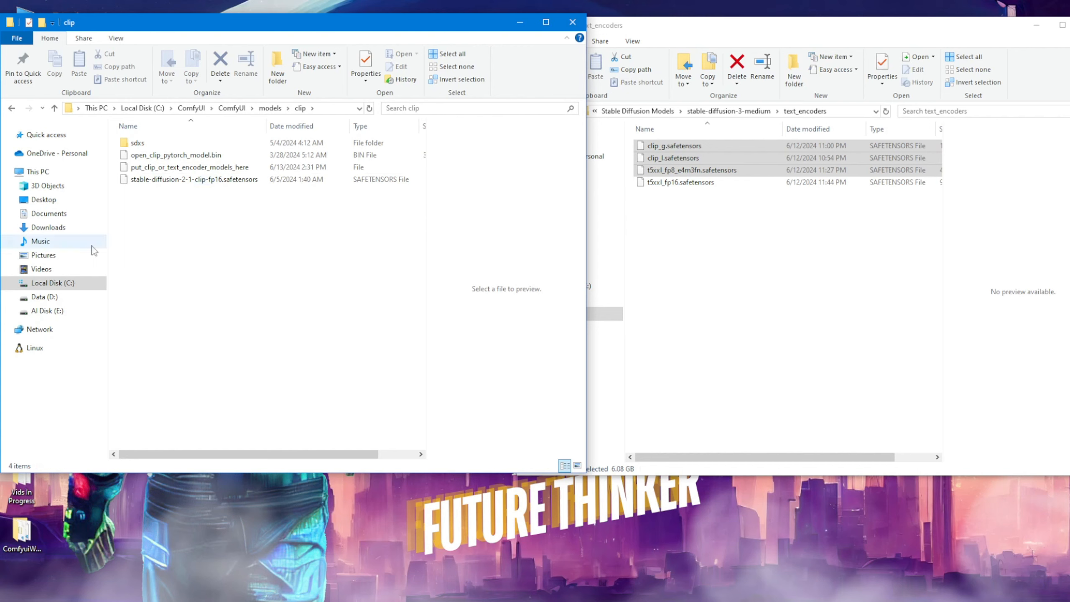
left_click(207, 170)
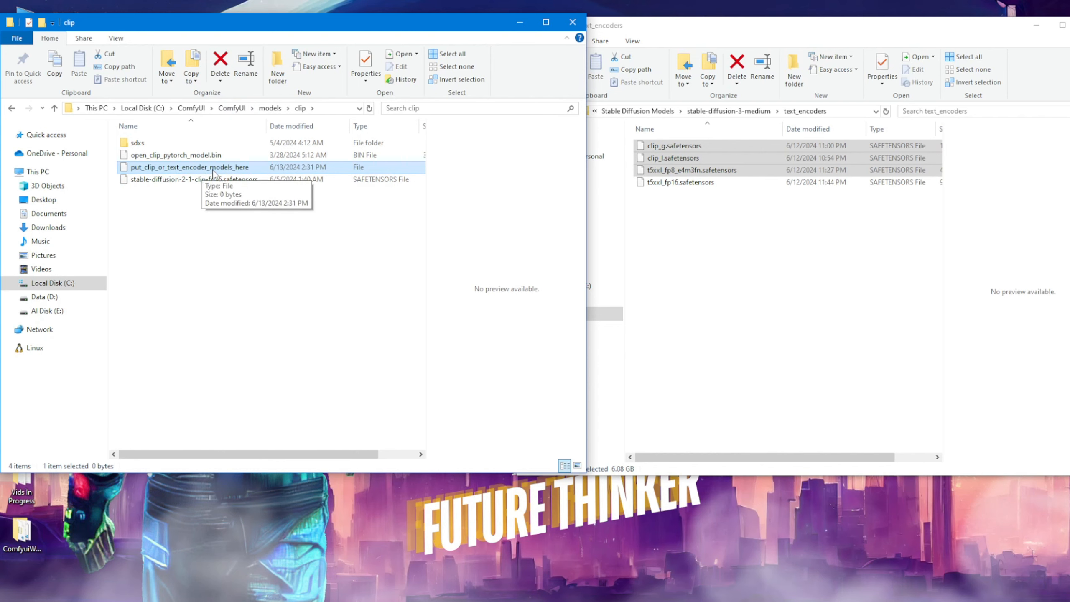
Step: Copy clip_g, clip_l and t5xxl_fp8_e4m3fn safetensors from text_encoders into ComfyUI's models\clip folder and remove the originals
left_click_drag(691, 158, 162, 279)
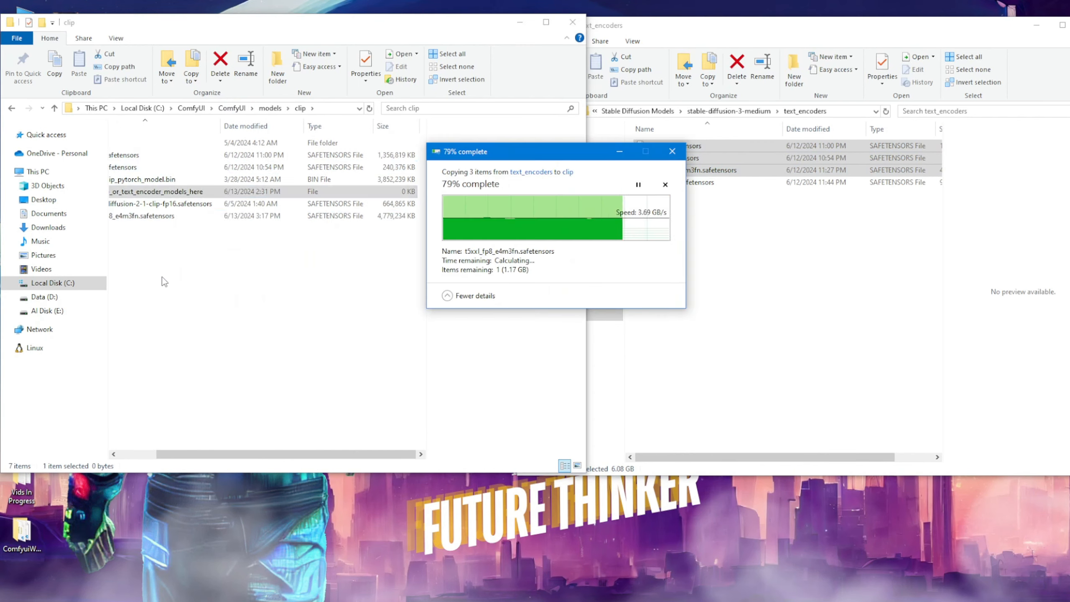
left_click(761, 32)
right_click(722, 155)
left_click(775, 305)
left_click_drag(283, 455, 239, 454)
left_click(224, 304)
left_click(187, 219)
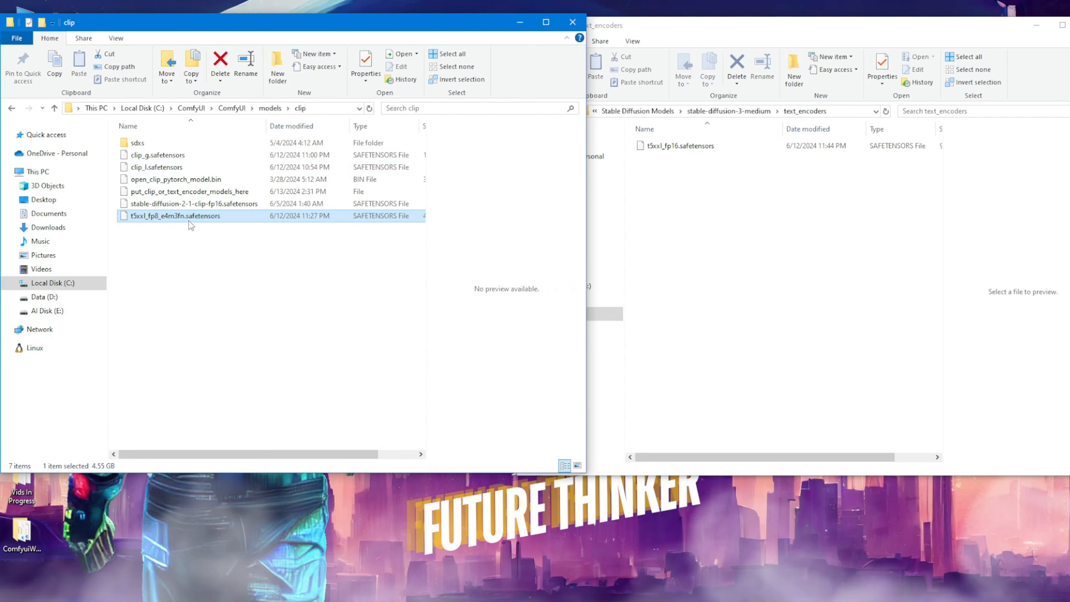
left_click(168, 168)
left_click(219, 343)
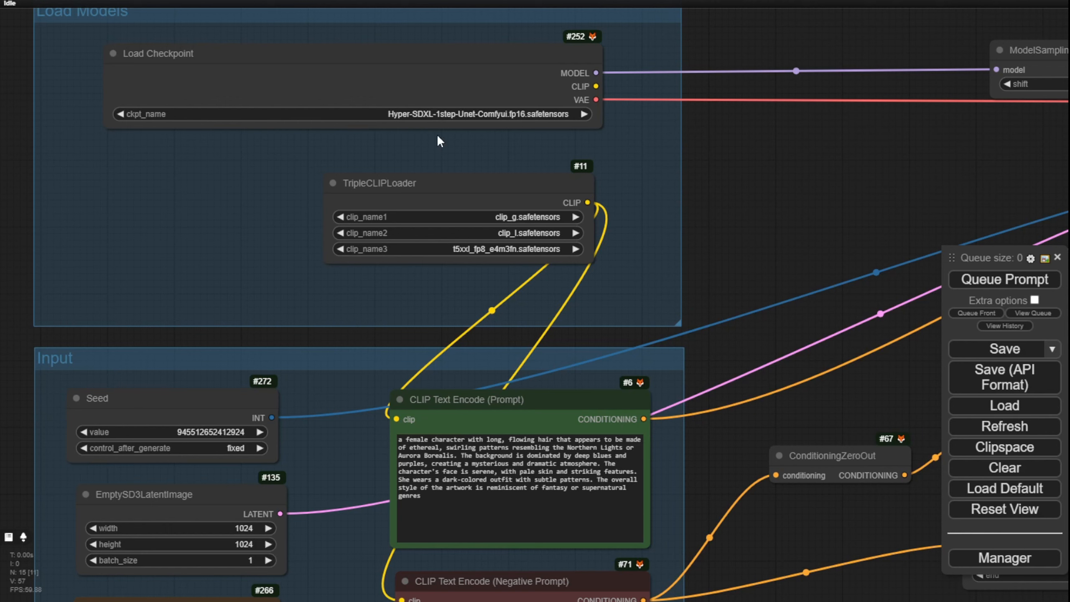
Step: Switch to the ComfyUI workflow and set the Load Checkpoint node's ckpt_name to sd3_medium.safetensors
left_click(491, 114)
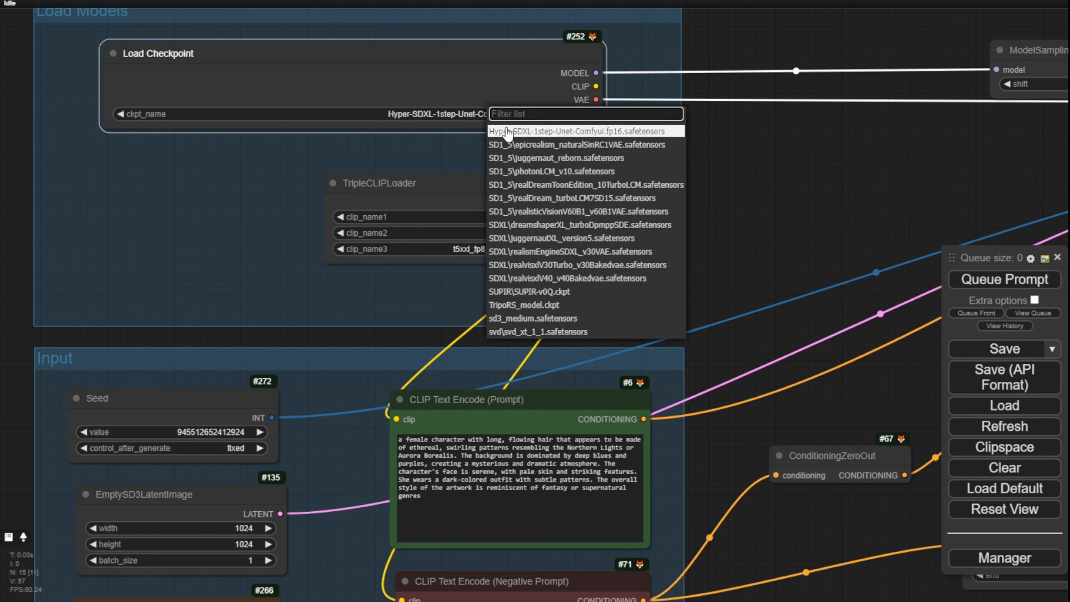
left_click(513, 319)
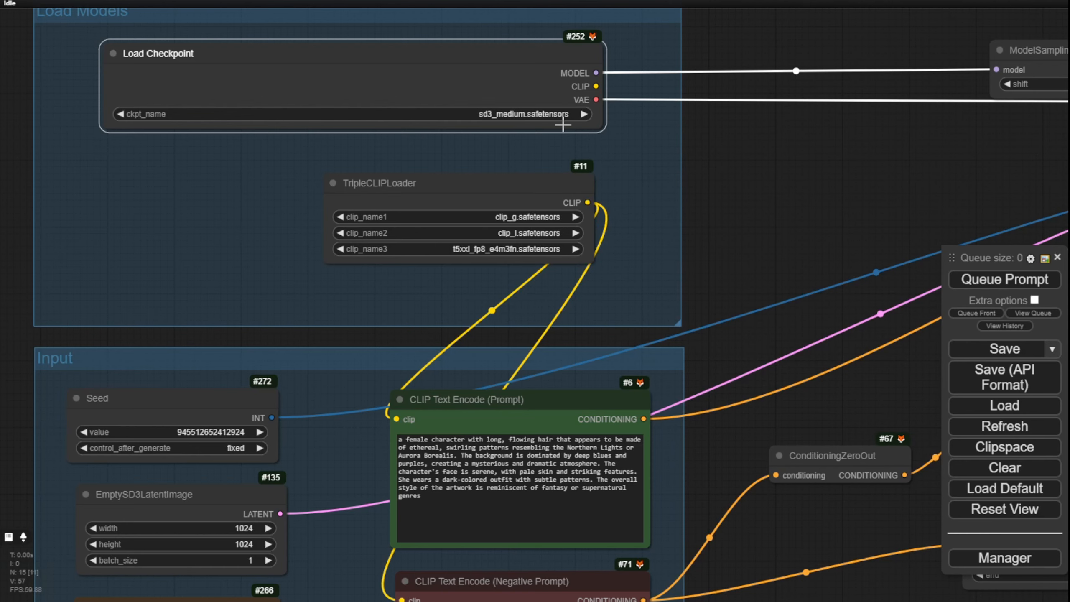
scroll(597, 149, "up", 4)
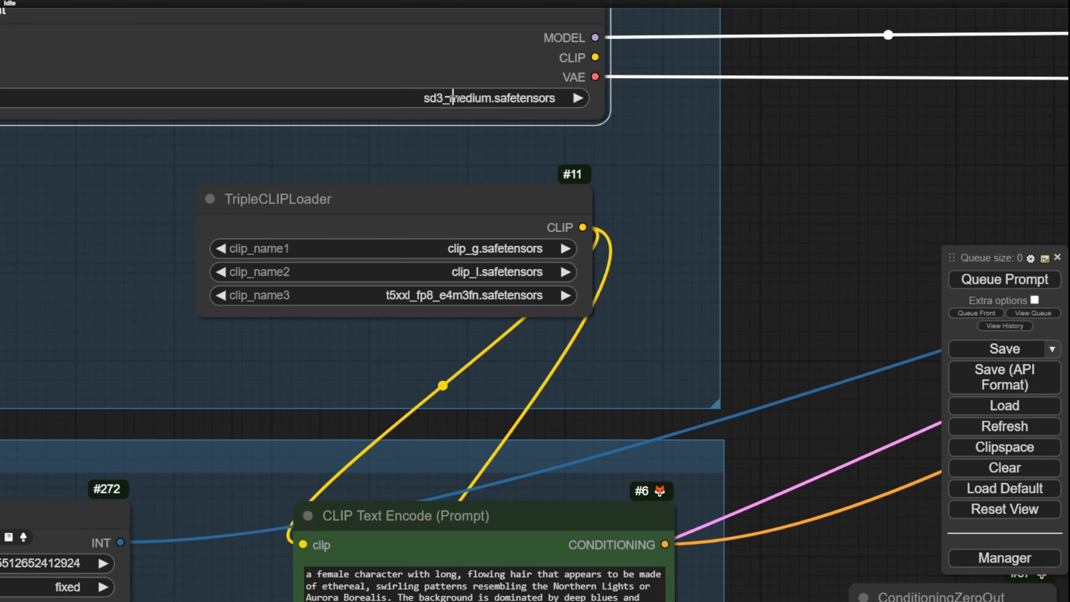
scroll(500, 103, "up", 3)
scroll(499, 104, "down", 4)
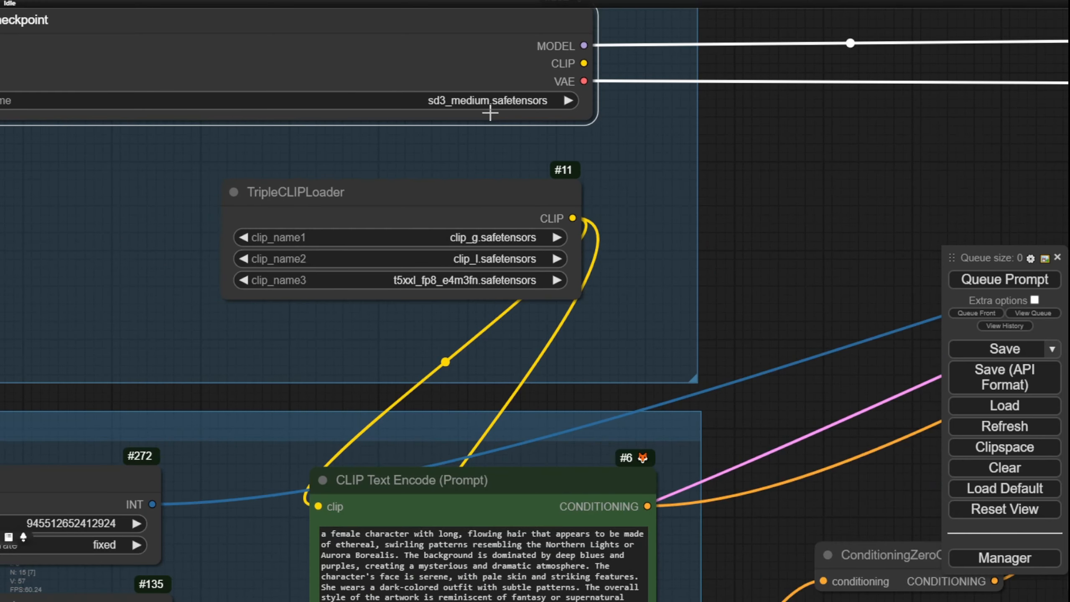
scroll(490, 112, "down", 2)
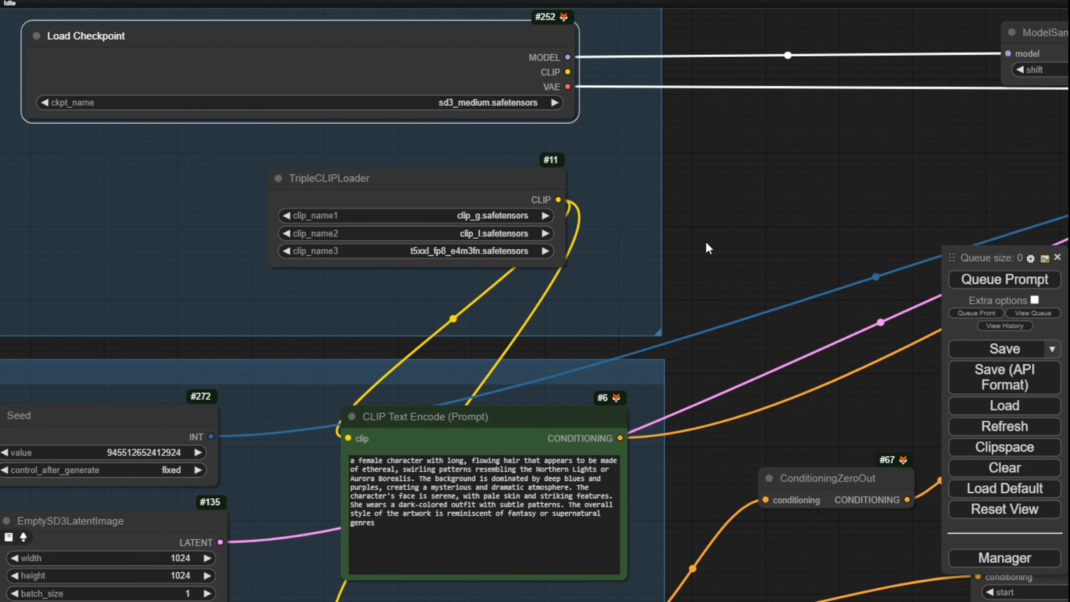
Step: In the TripleCLIPLoader node, choose clip_g.safetensors for clip_name1 and t5xxl_fp8_e4m3fn.safetensors for clip_name3
left_click_drag(731, 247, 823, 222)
scroll(593, 195, "up", 7)
scroll(498, 200, "down", 2)
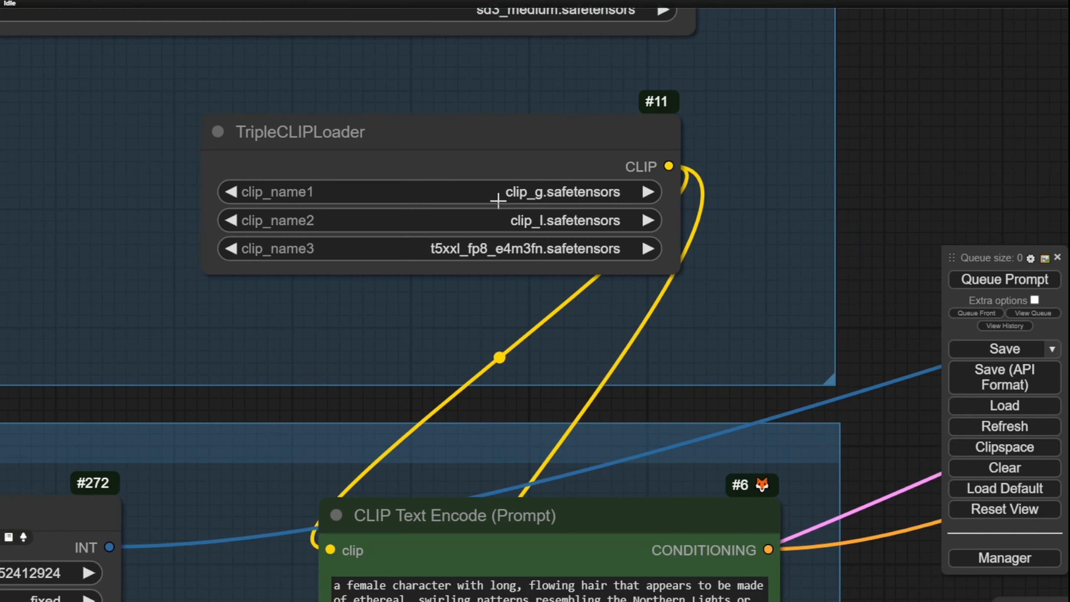
left_click(517, 197)
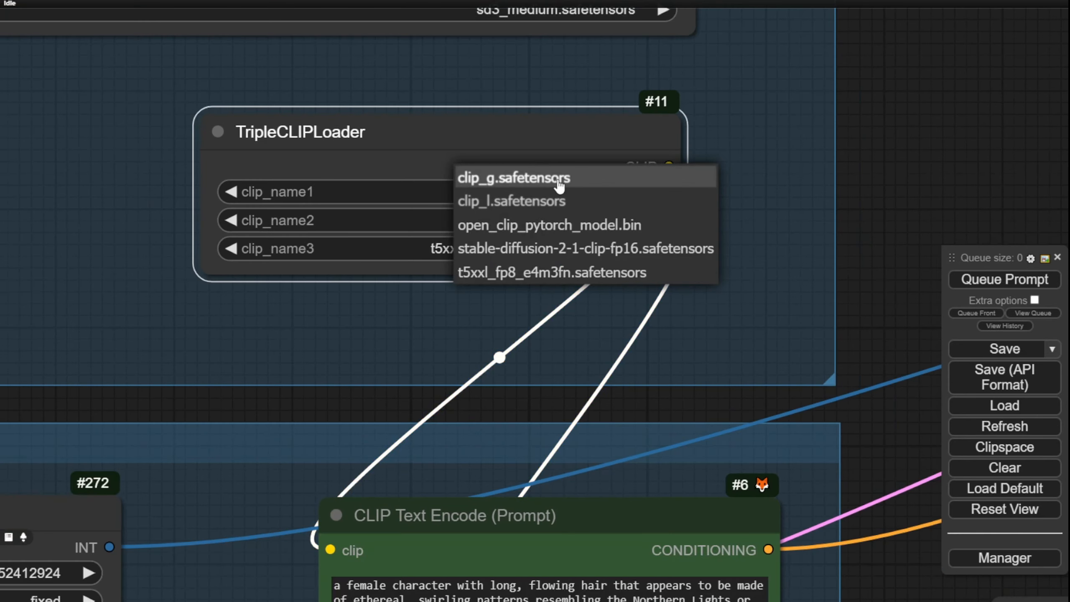
left_click(534, 183)
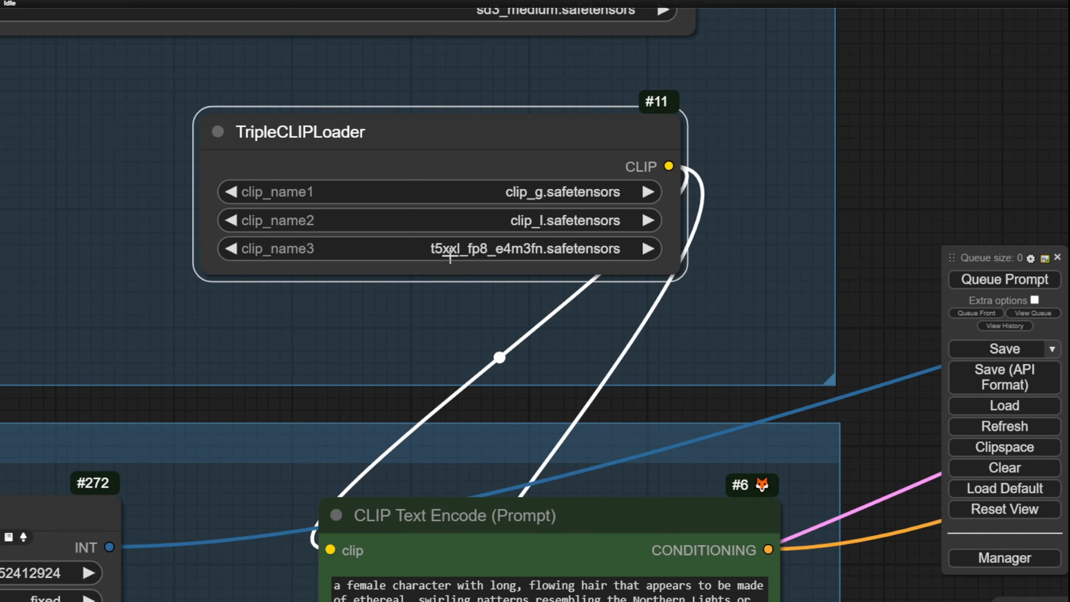
left_click(490, 253)
left_click(590, 334)
Step: Review the female character prompt, queue the workflow and follow the generation through to the Preview Image node
scroll(372, 220, "down", 3)
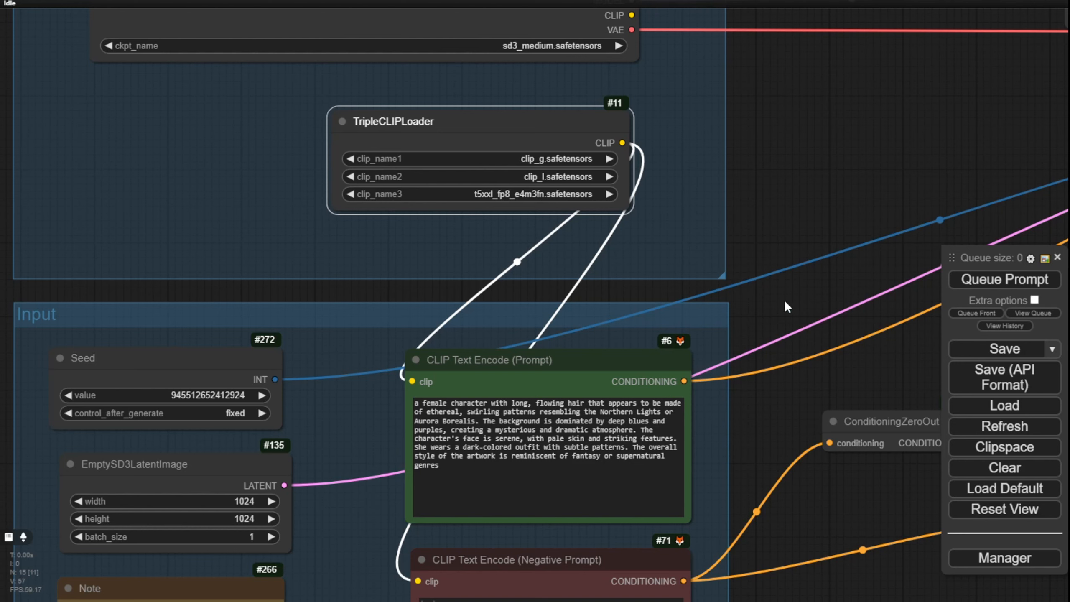
left_click_drag(785, 302, 771, 146)
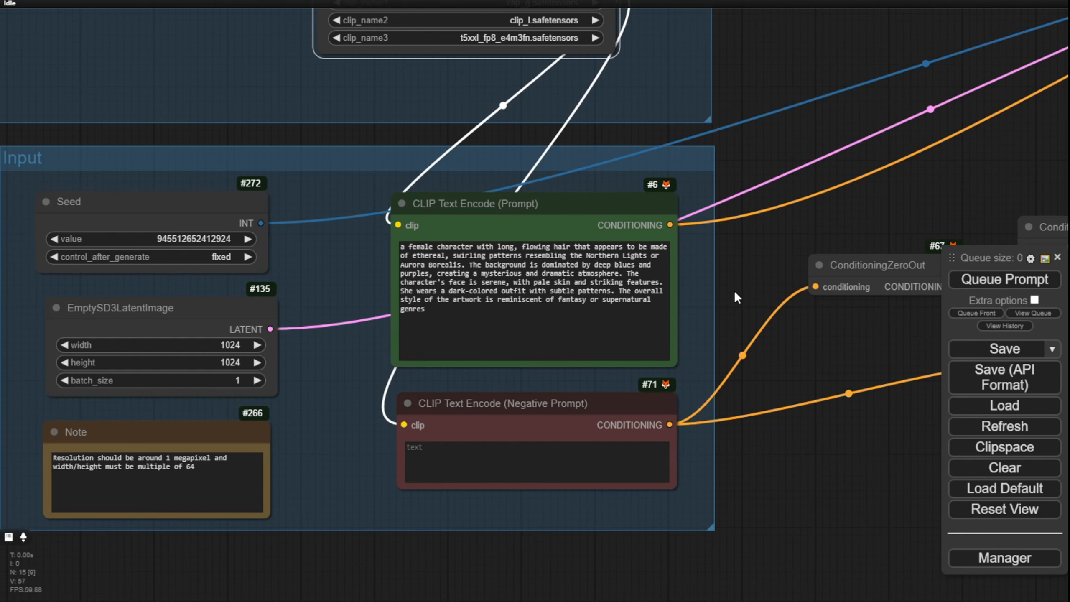
scroll(735, 290, "up", 5)
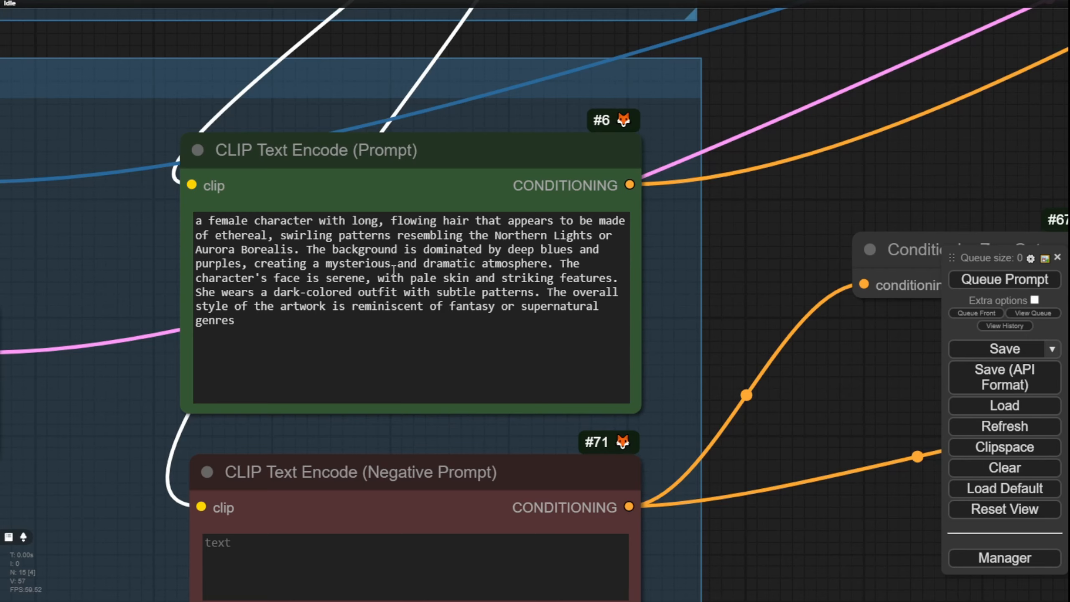
scroll(829, 302, "down", 12)
left_click(987, 281)
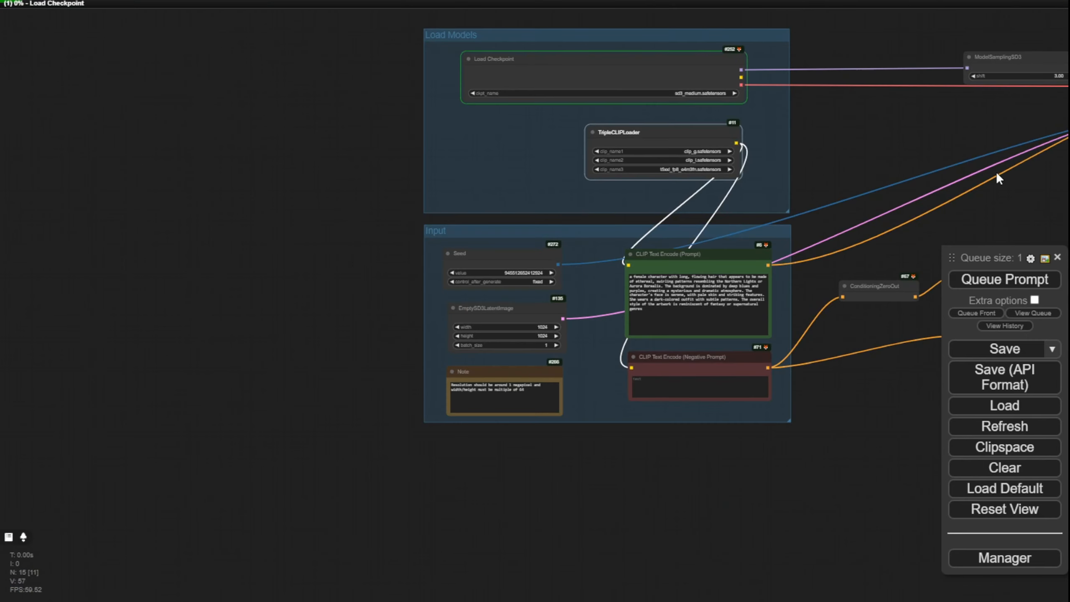
left_click_drag(1014, 196, 788, 255)
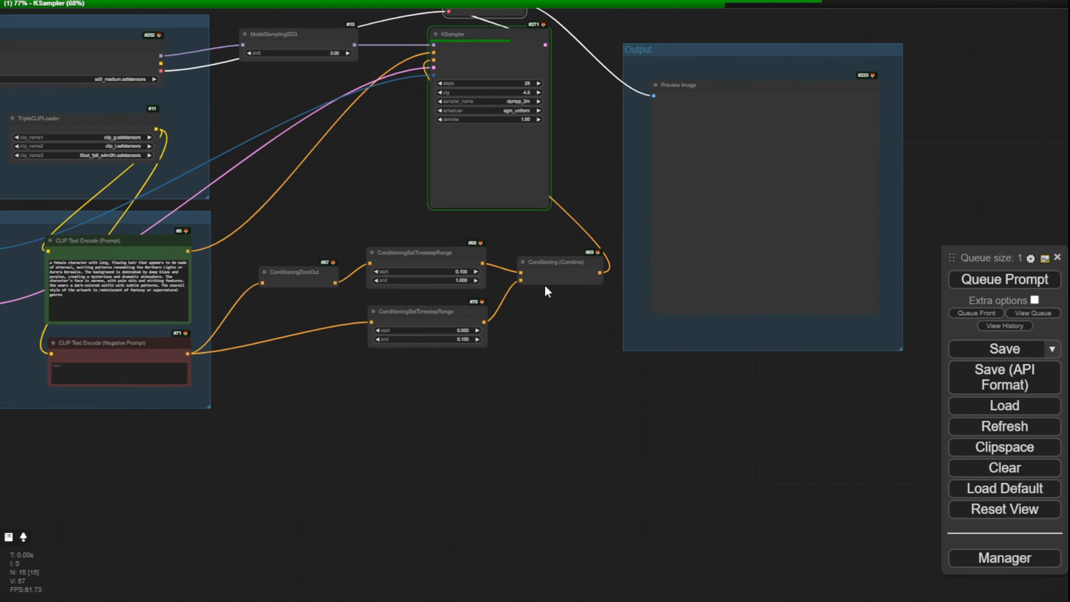
scroll(607, 139, "up", 1)
left_click_drag(607, 139, 597, 258)
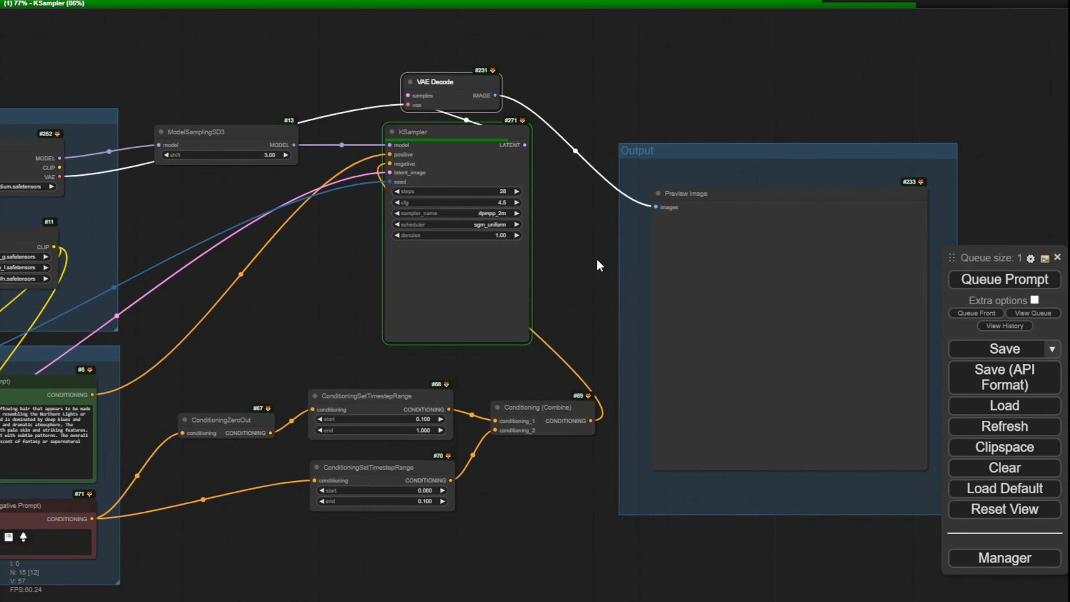
scroll(582, 246, "up", 3)
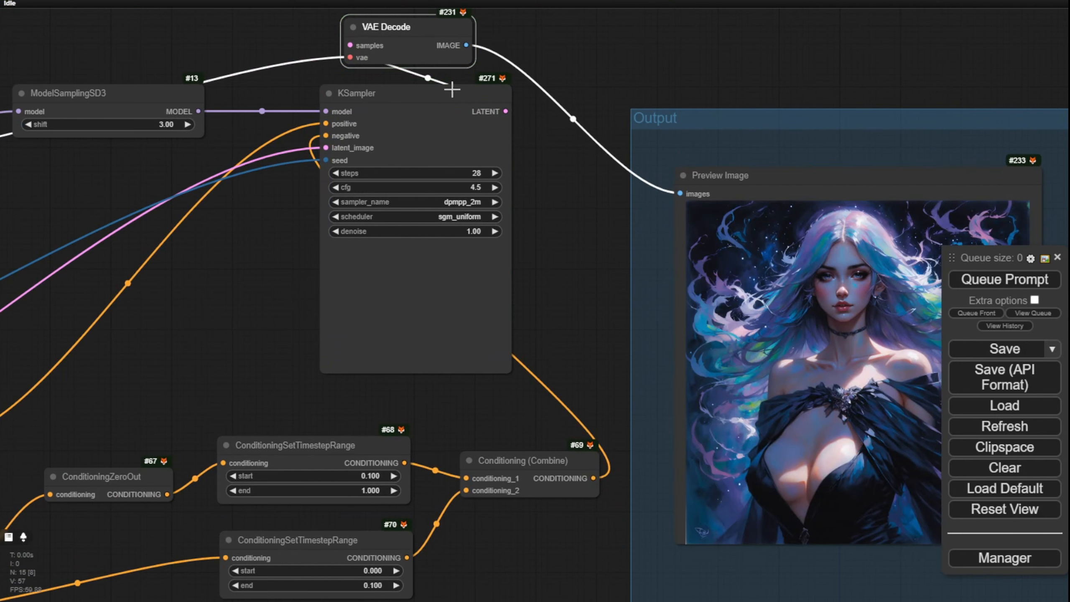
Step: Widen the VAE Decode node above the KSampler
left_click_drag(473, 59, 509, 54)
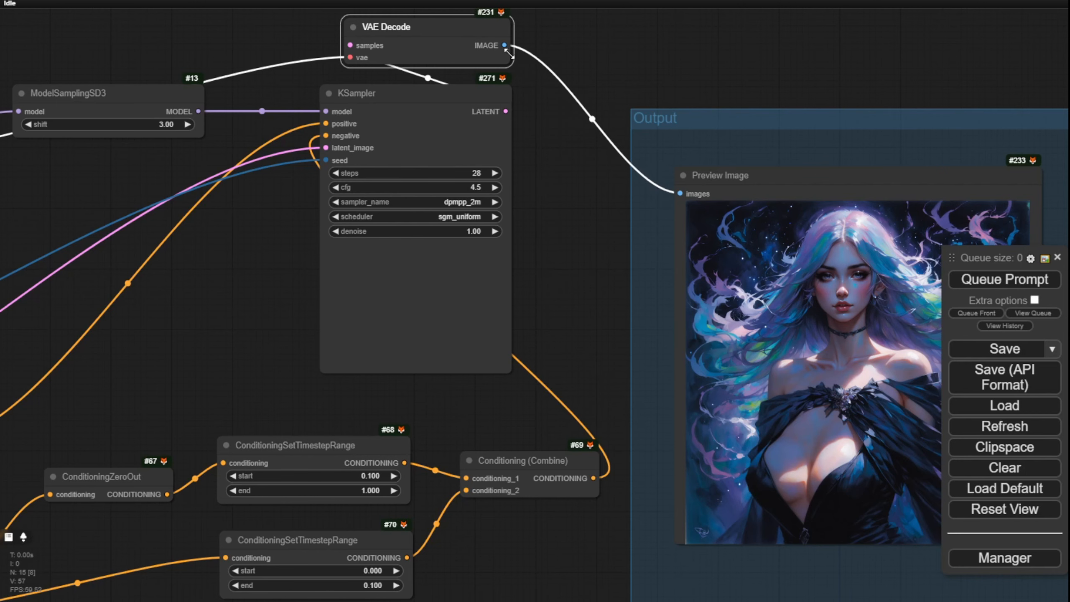
left_click_drag(428, 28, 428, 26)
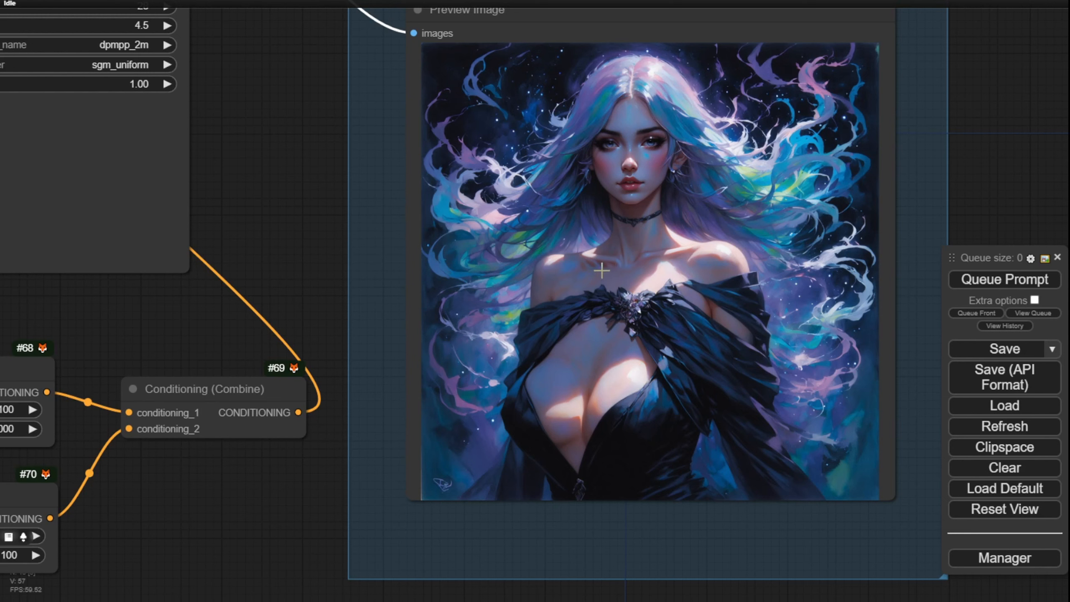
Step: Inspect the generated female portrait up close and review the text encoder and conditioning nodes behind it
scroll(617, 293, "up", 3)
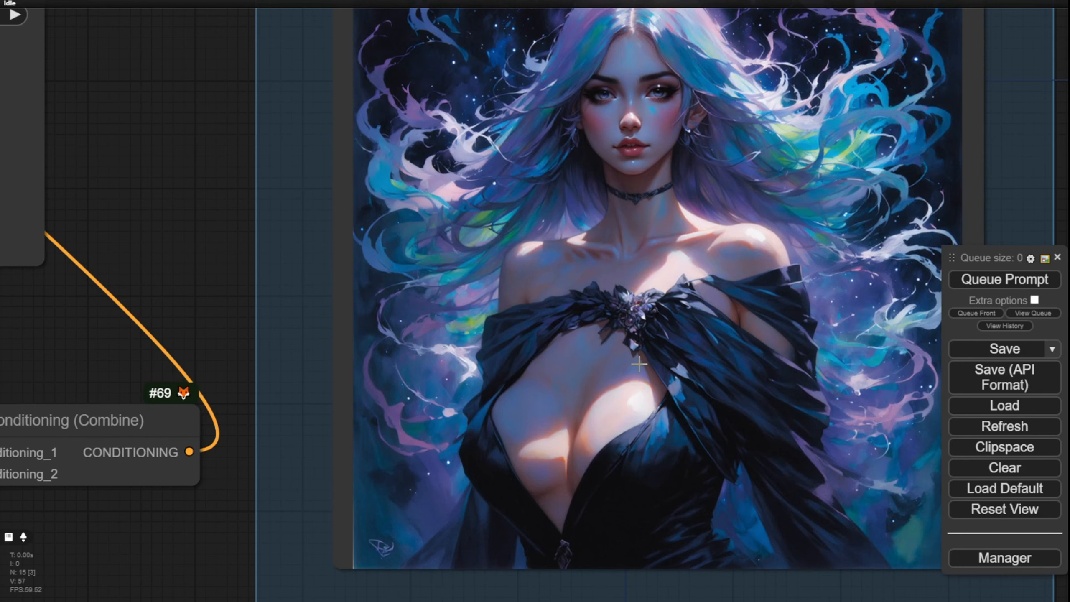
scroll(637, 366, "down", 2)
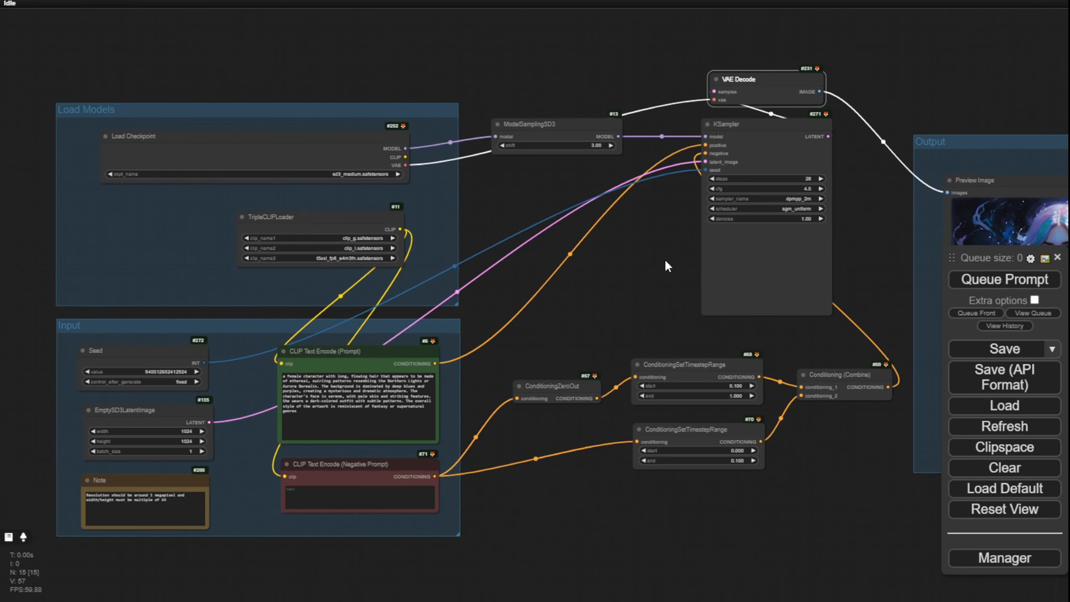
scroll(721, 311, "up", 2)
left_click_drag(740, 302, 887, 132)
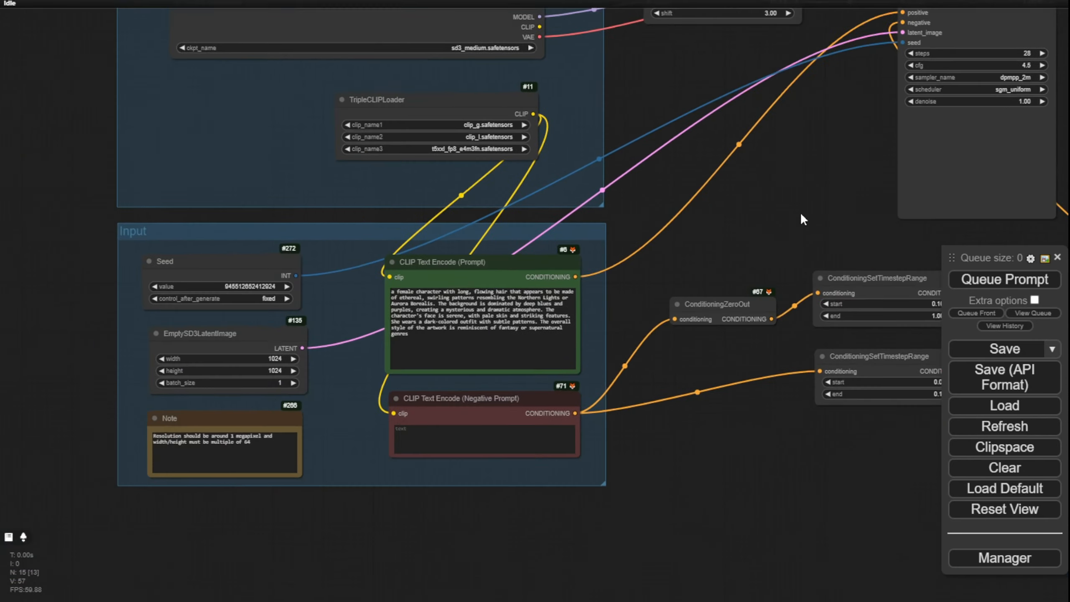
scroll(687, 230, "up", 5)
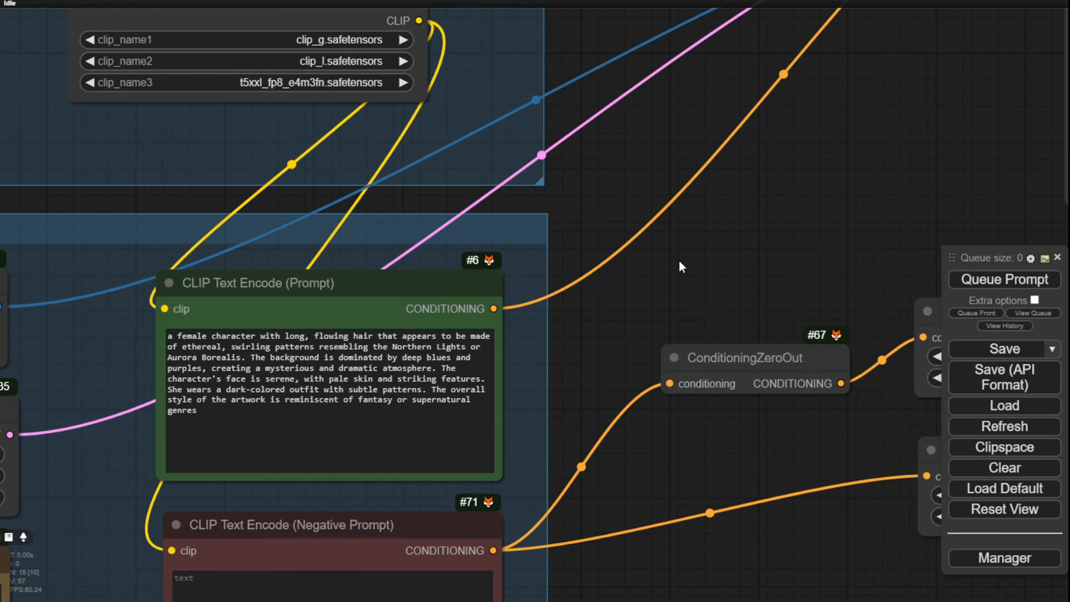
left_click_drag(678, 259, 875, 171)
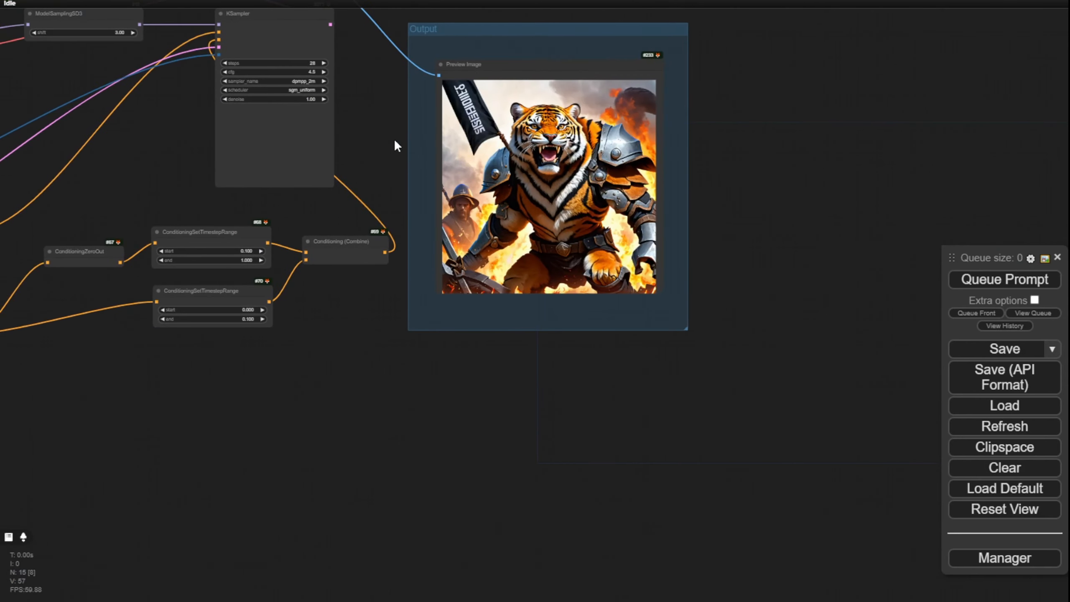
Step: Examine the armored tiger warrior image in the Preview Image node, checking the face, flag text, background soldier and paws
scroll(733, 338, "up", 5)
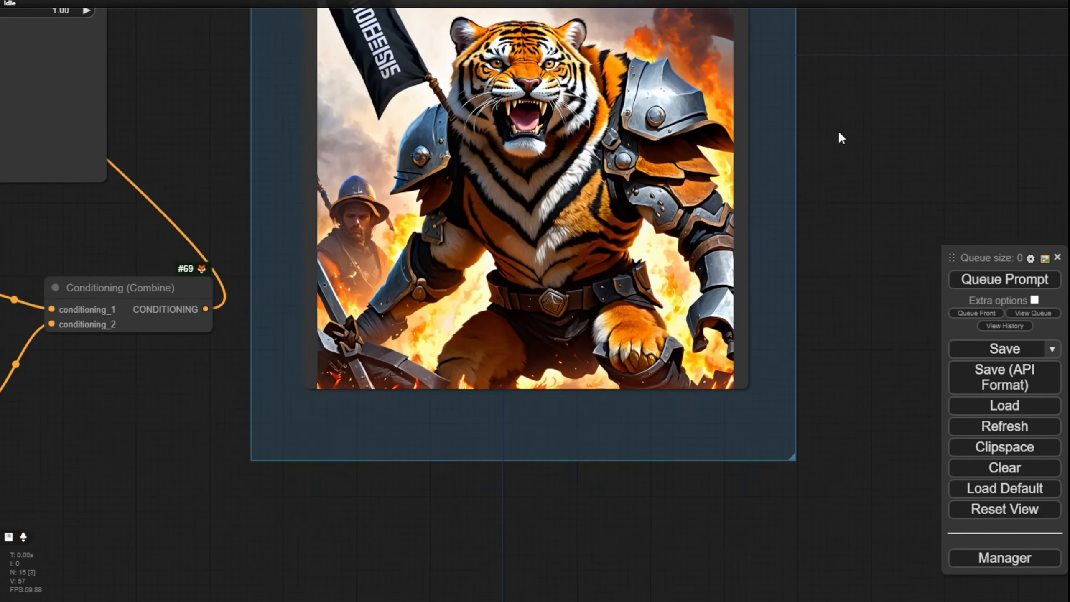
left_click_drag(839, 137, 883, 252)
scroll(649, 312, "up", 3)
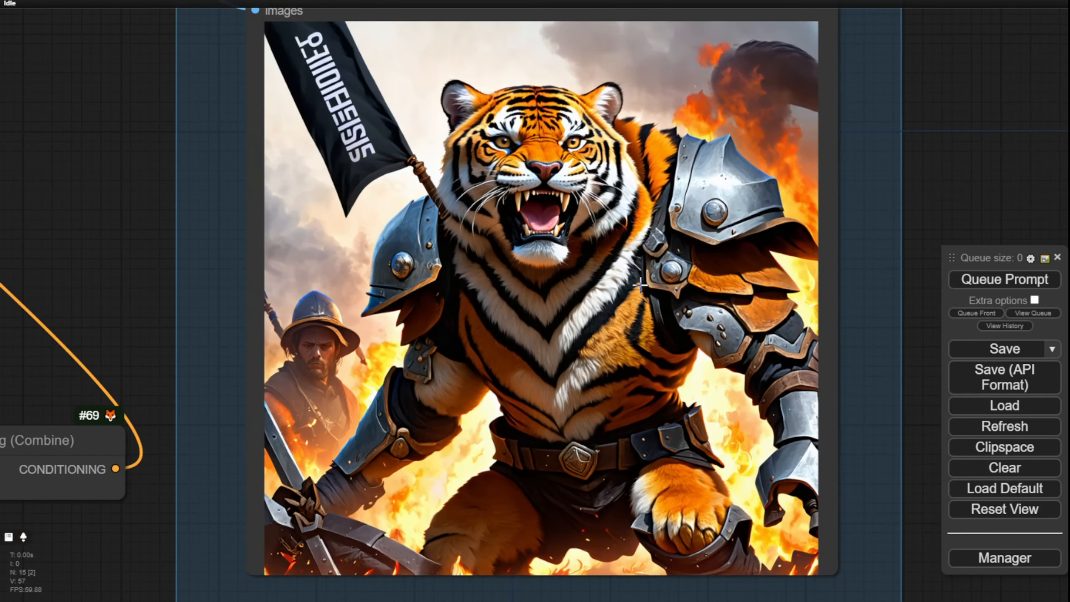
scroll(645, 220, "up", 2)
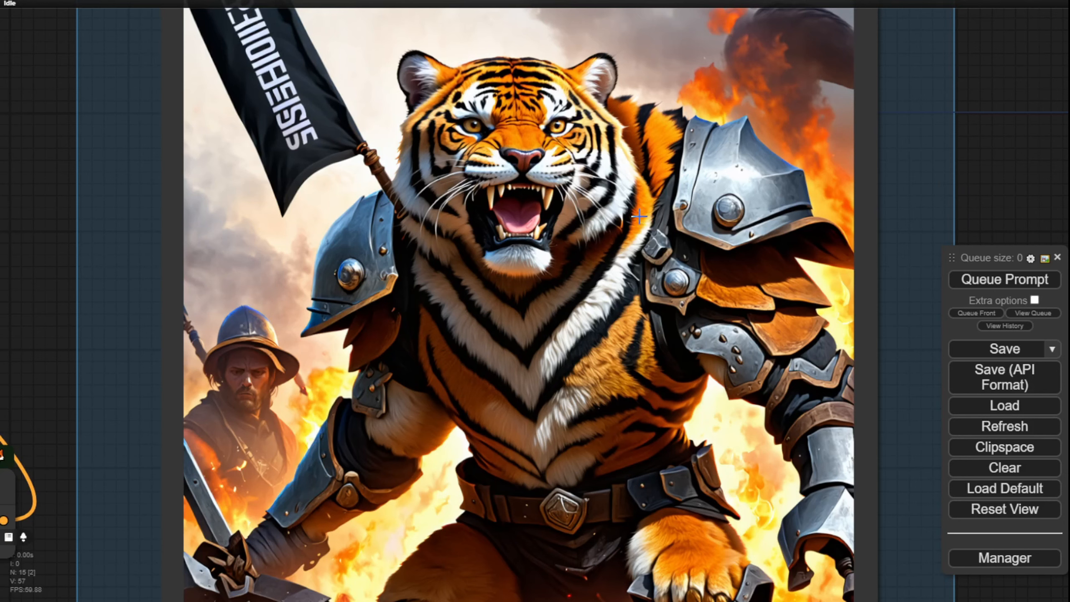
scroll(540, 270, "down", 1)
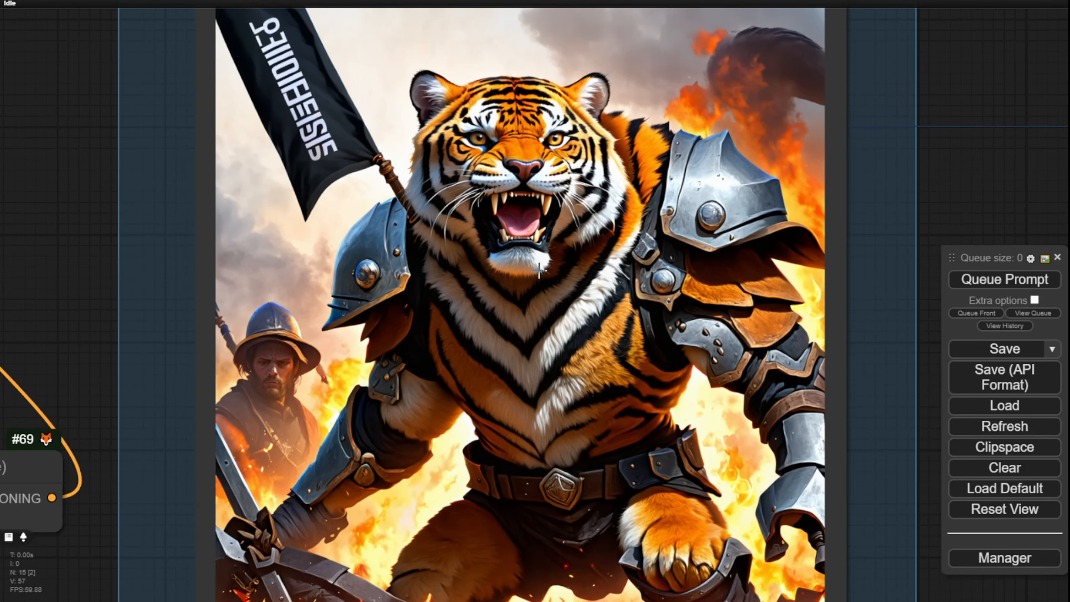
scroll(547, 270, "down", 2)
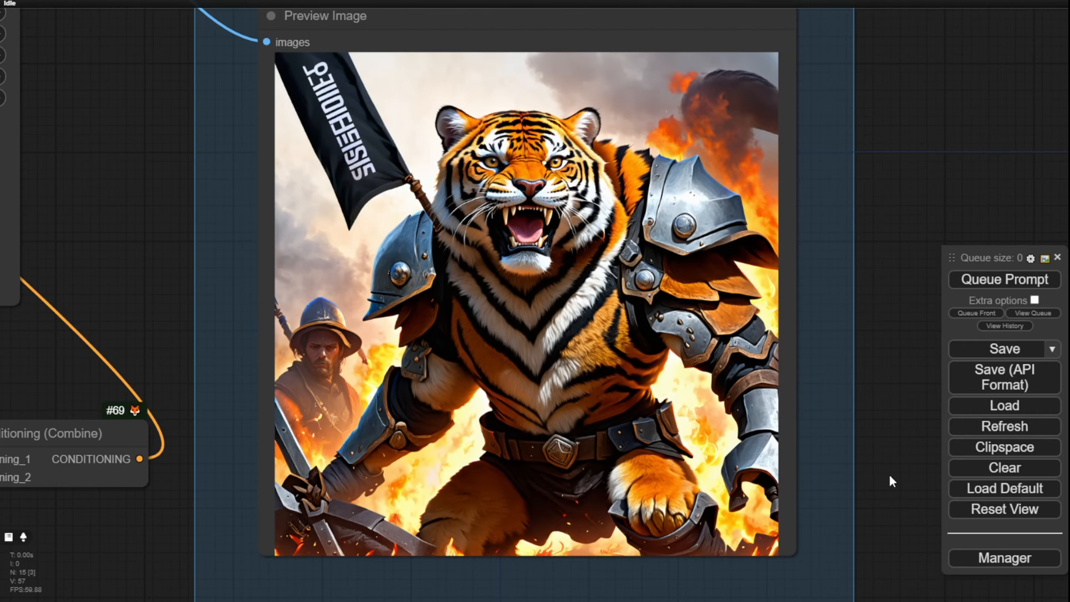
left_click_drag(890, 474, 889, 351)
scroll(761, 399, "up", 2)
scroll(705, 410, "up", 1)
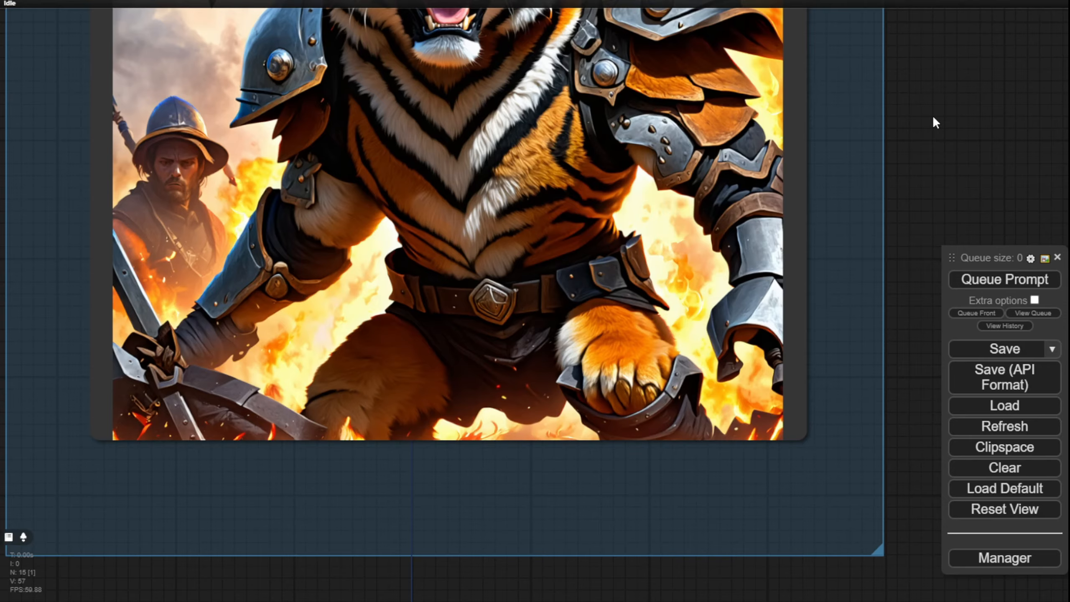
left_click_drag(933, 118, 965, 246)
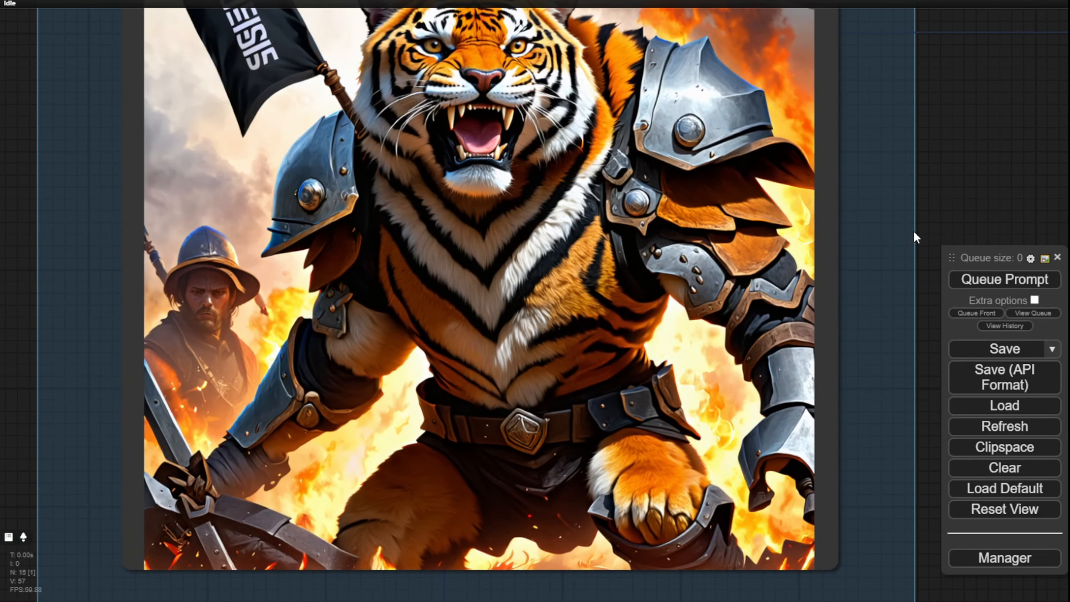
scroll(558, 253, "down", 4)
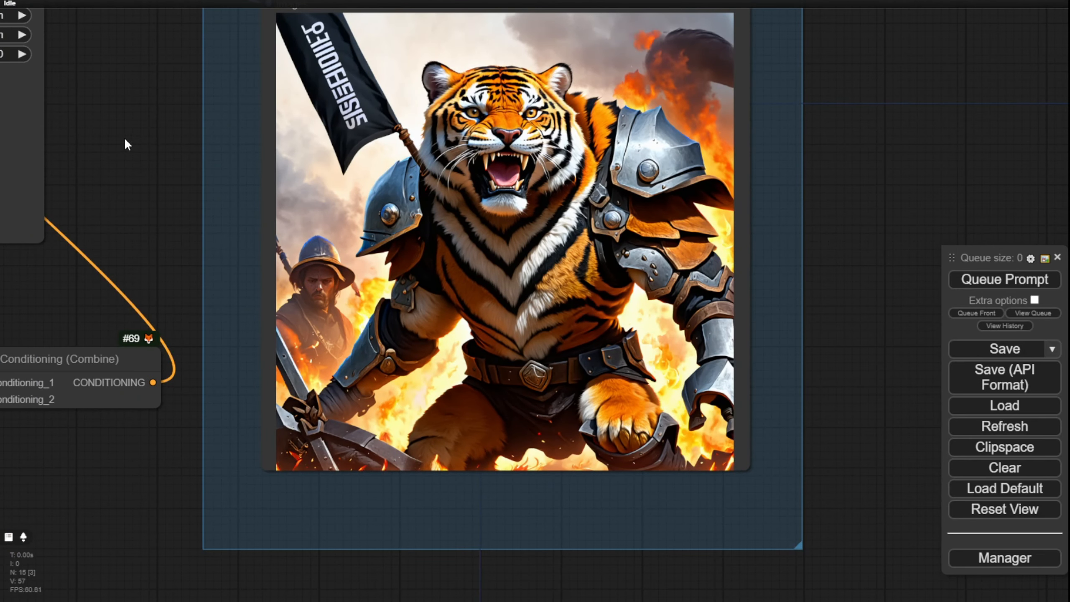
Step: Move the Conditioning (Combine) node to just above the ConditioningSetTimestepRange node that starts at 0.100
left_click_drag(139, 148, 551, 190)
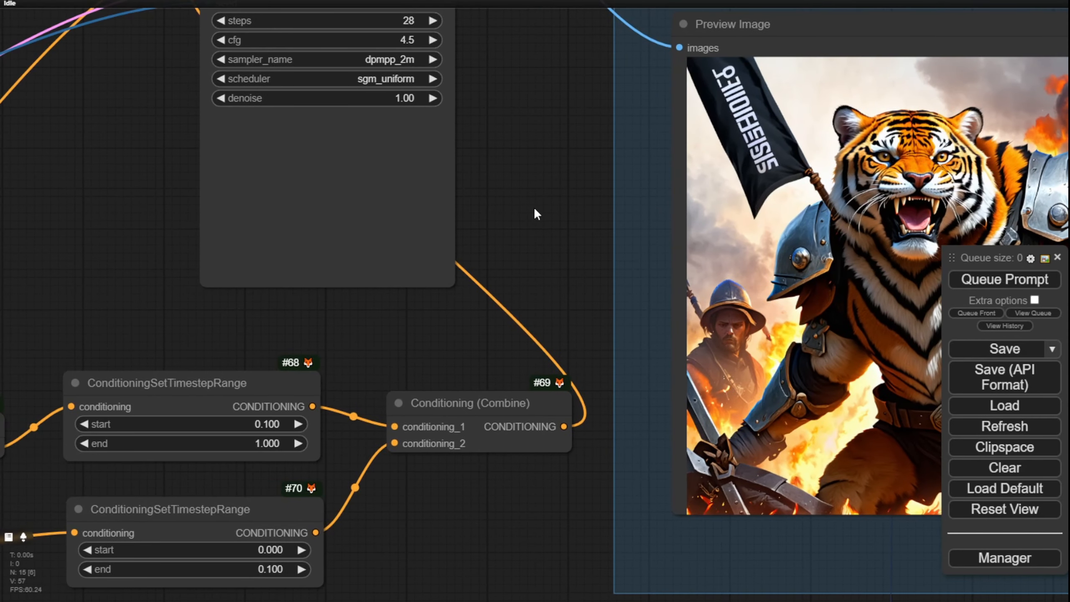
left_click_drag(481, 404, 157, 309)
left_click_drag(352, 379, 473, 264)
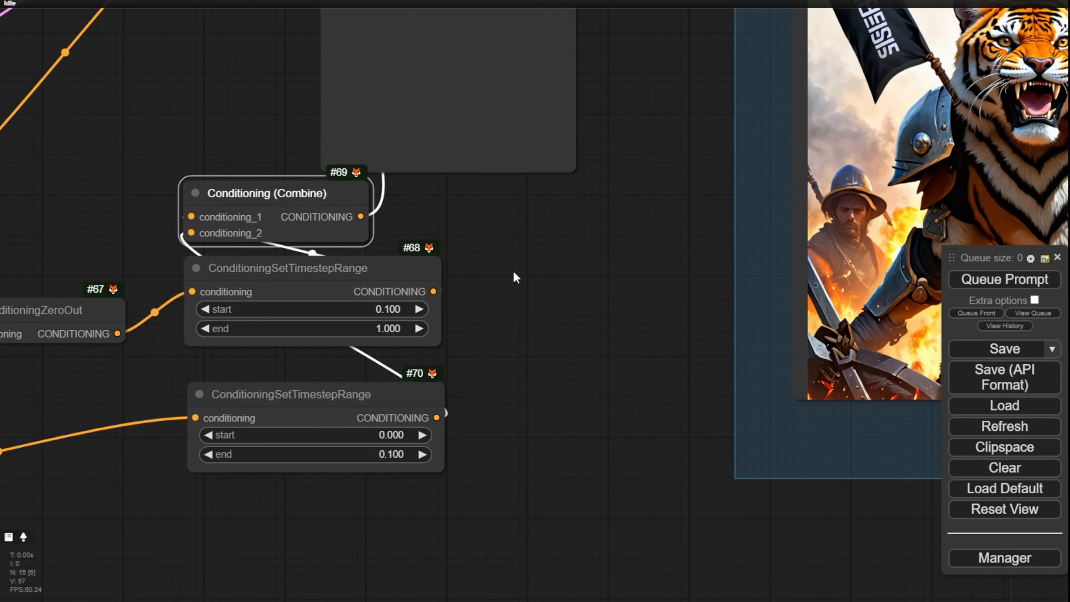
Step: Shift the ConditioningSetTimestepRange node that starts at 0.100 and the Conditioning (Combine) node slightly down, closer to the lower timestep node
left_click_drag(312, 270, 306, 294)
left_click_drag(278, 231, 280, 257)
Step: Review the positive prompt phrase by phrase, highlighting "Tiger warrior", "full armor" and "middle of a battle"
scroll(282, 406, "down", 10)
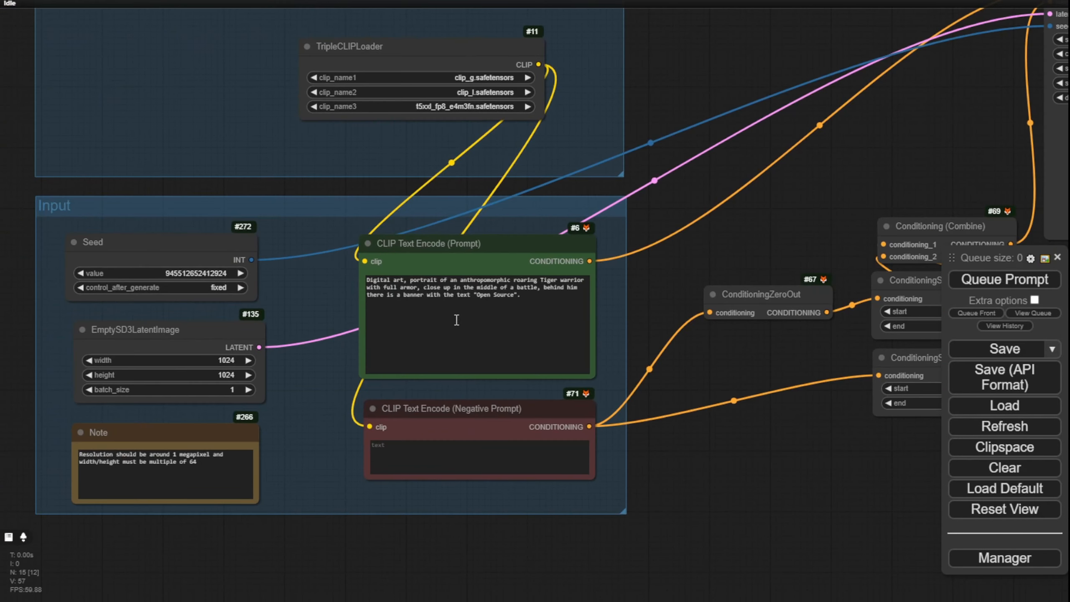
scroll(333, 270, "up", 5)
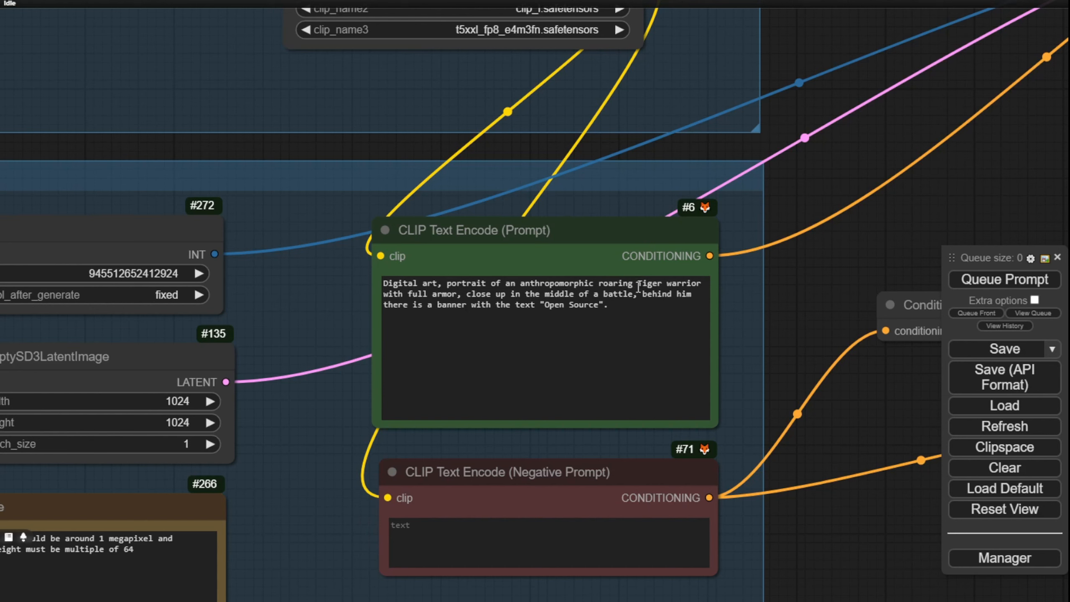
left_click_drag(637, 287, 706, 287)
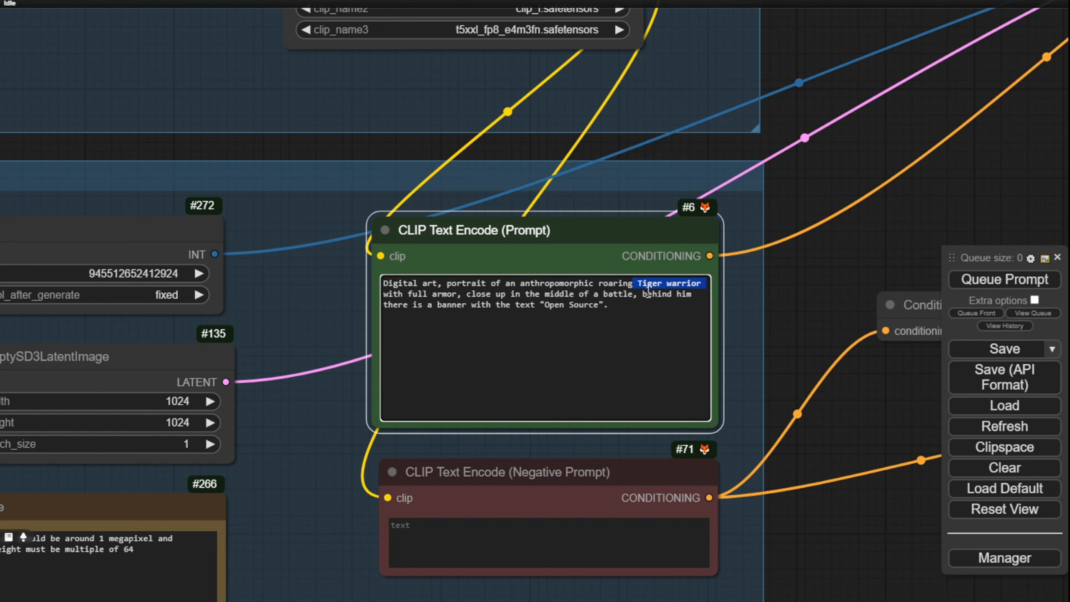
left_click_drag(457, 294, 411, 294)
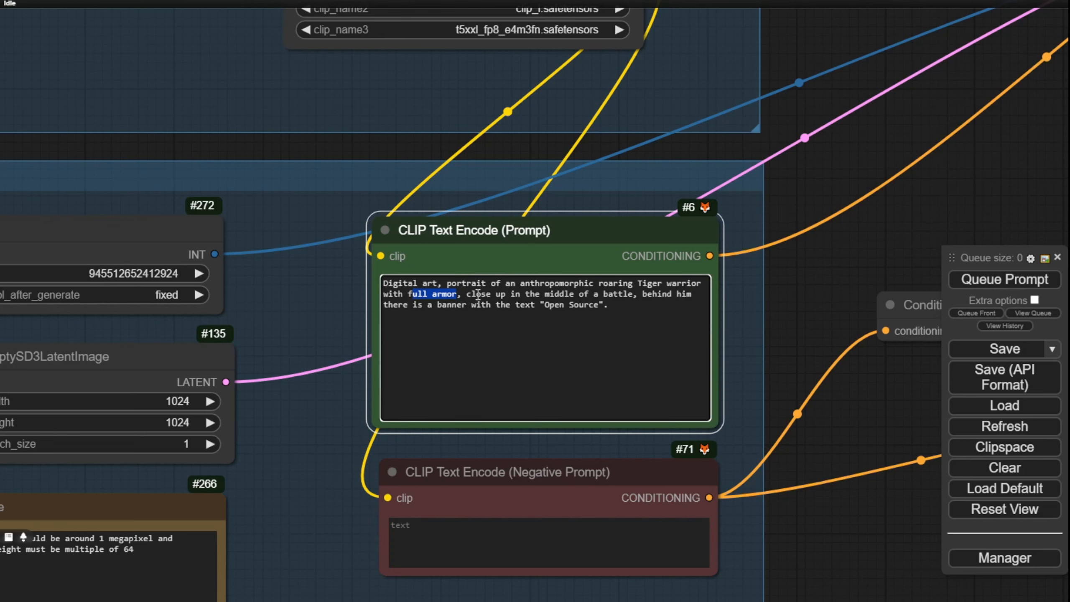
scroll(559, 303, "up", 5)
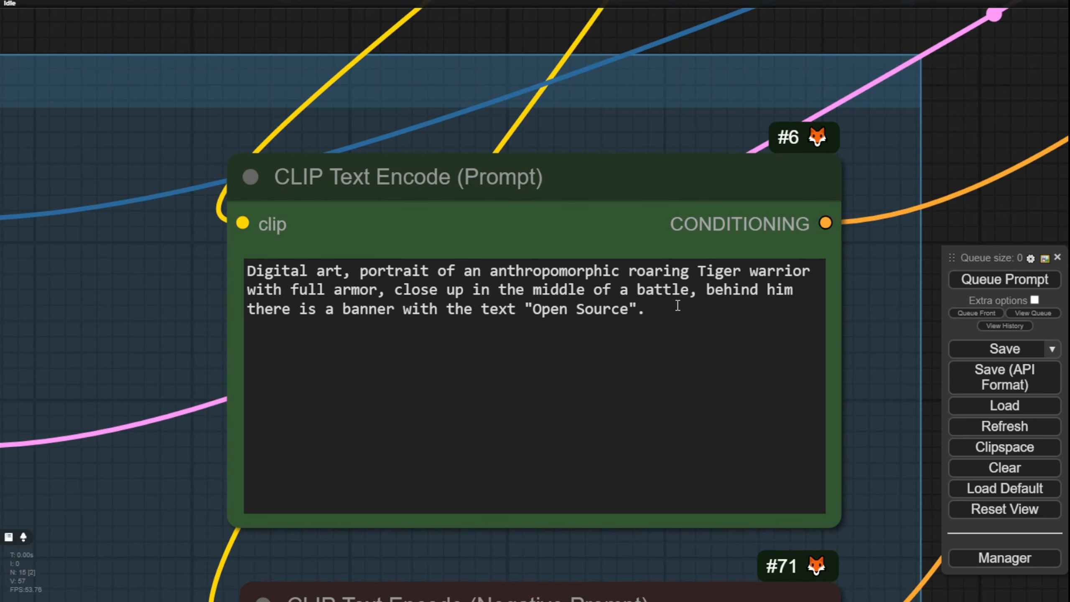
left_click_drag(688, 295, 516, 294)
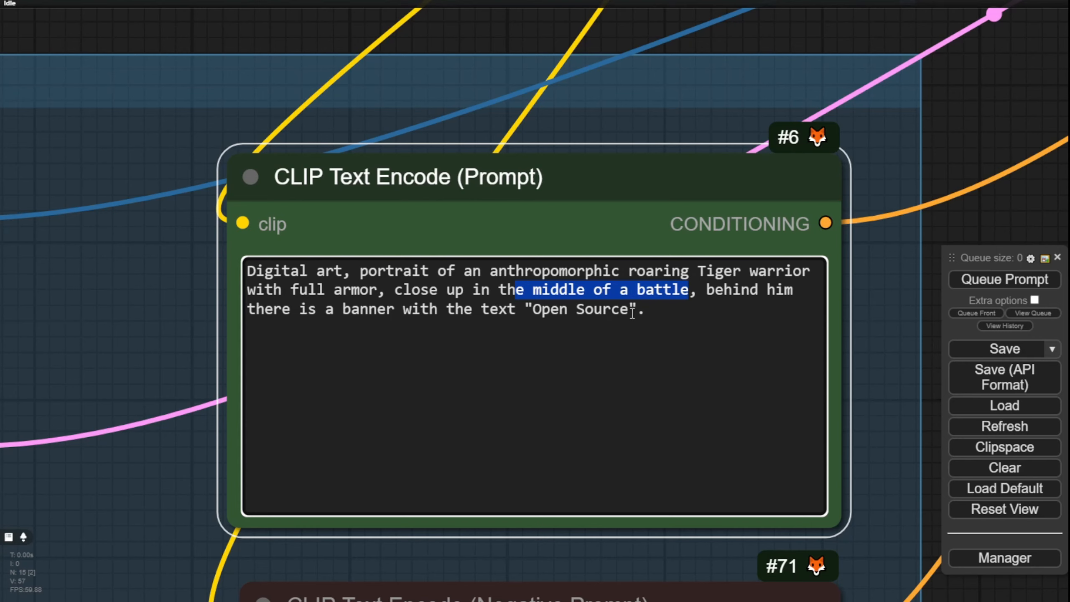
Step: Try to generate another tiger warrior image with the seed still set to fixed
scroll(1034, 117, "down", 8)
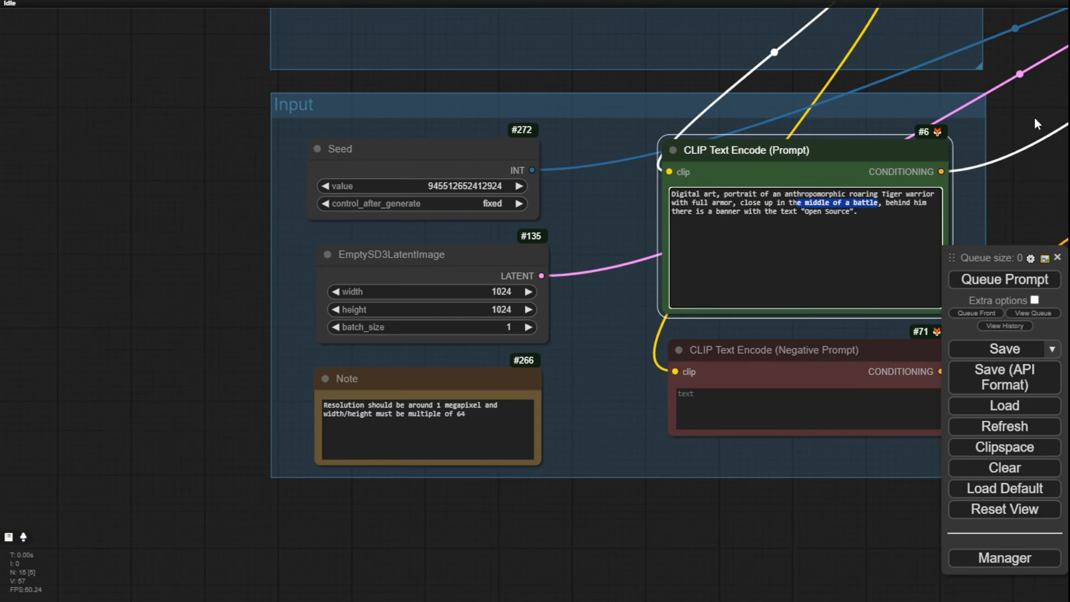
left_click_drag(1034, 117, 354, 119)
scroll(667, 317, "down", 4)
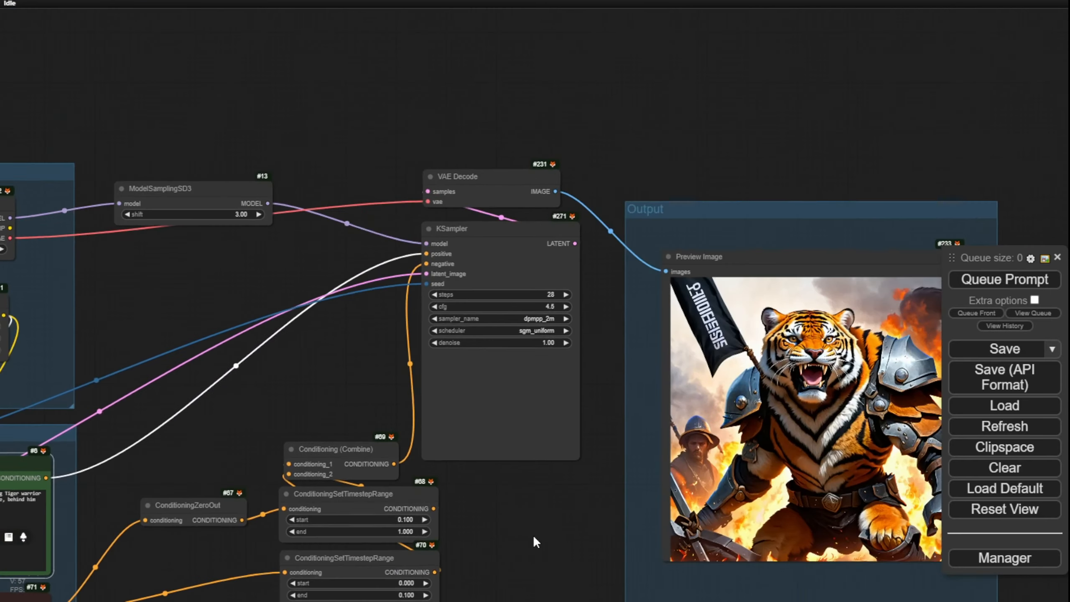
left_click_drag(884, 274, 533, 535)
scroll(738, 148, "up", 3)
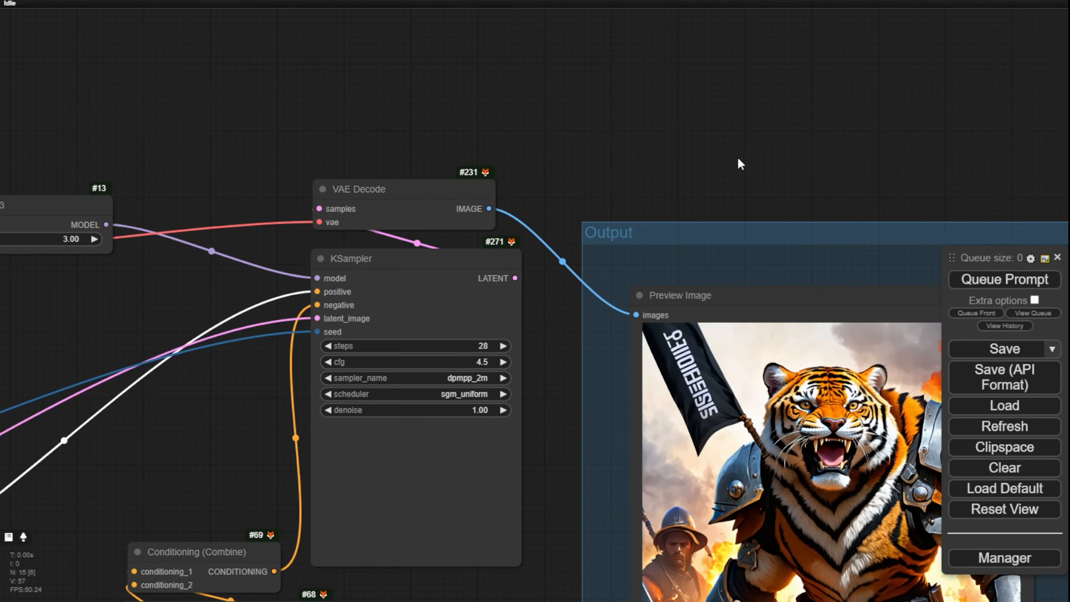
left_click_drag(738, 161, 657, 88)
scroll(611, 363, "up", 3)
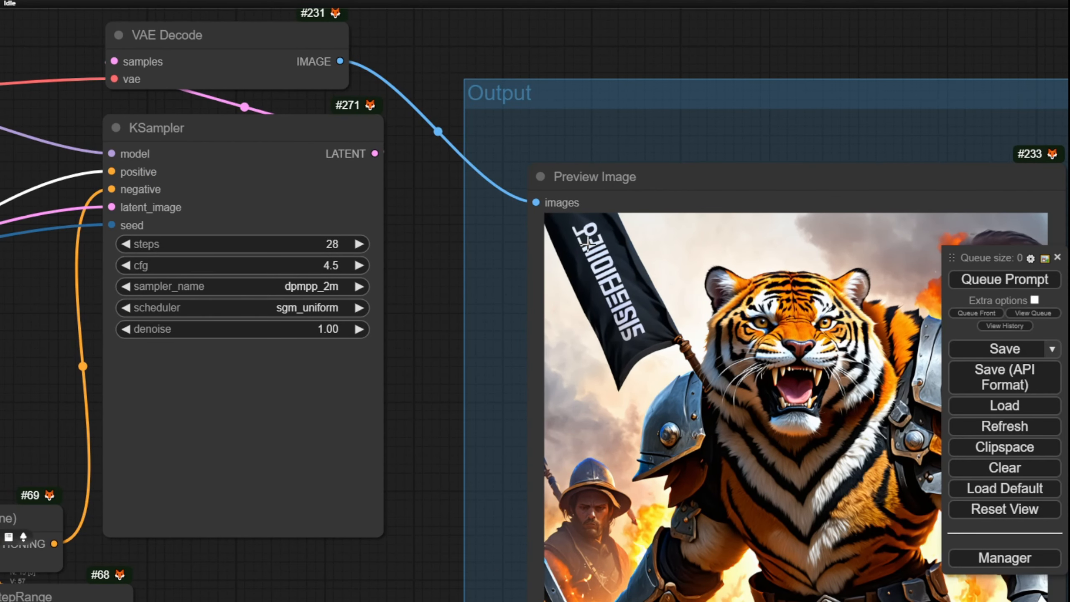
left_click(1001, 288)
Step: Set the Seed node's control_after_generate option to randomize
scroll(494, 425, "down", 3)
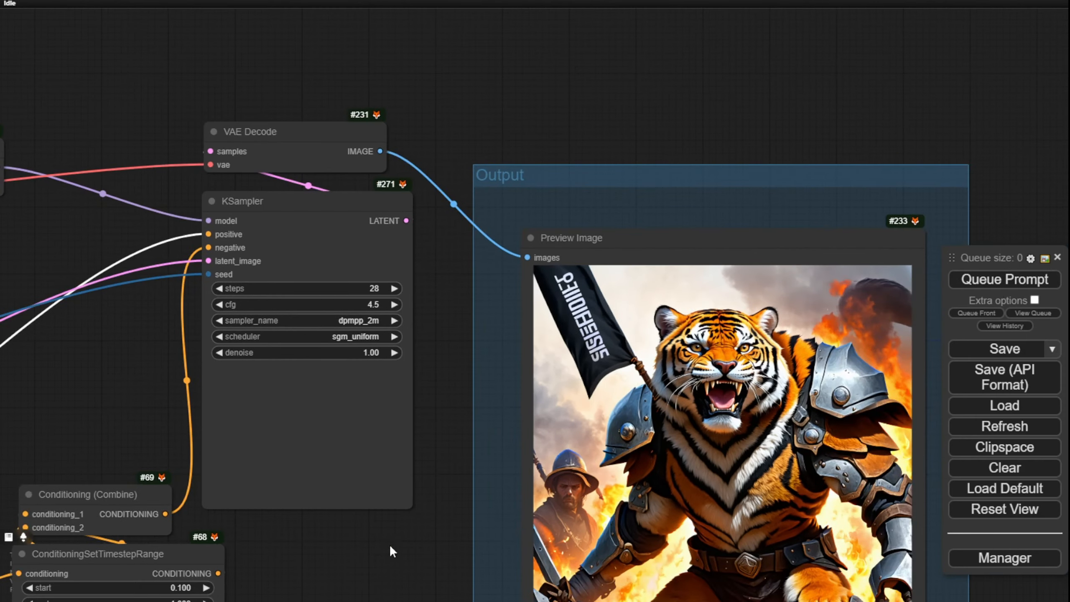
left_click_drag(394, 543, 550, 287)
scroll(544, 290, "down", 4)
left_click_drag(284, 524, 692, 499)
scroll(484, 316, "up", 4)
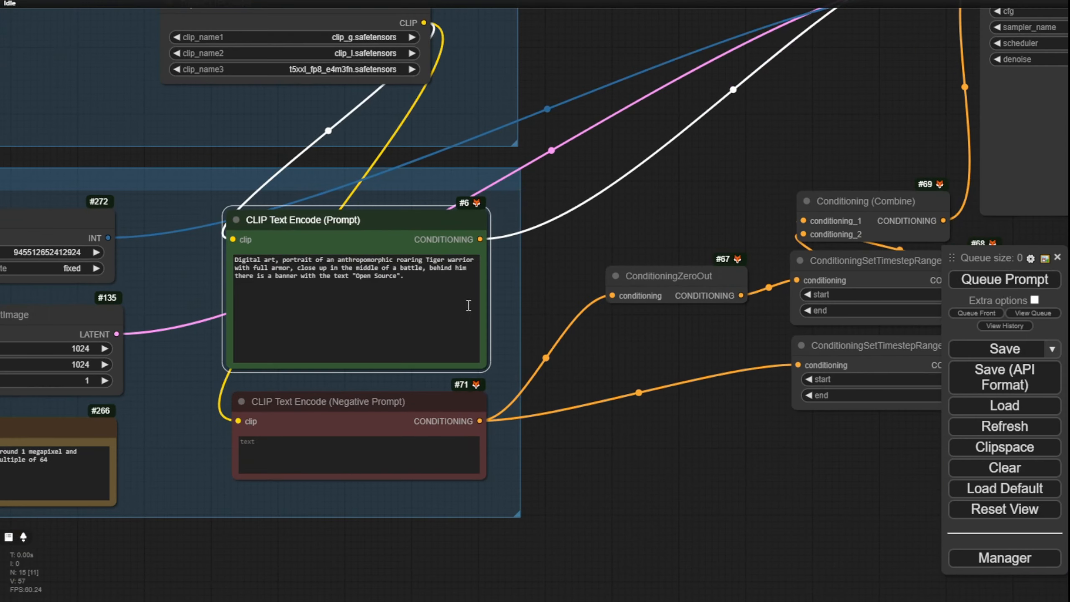
left_click_drag(566, 243, 661, 233)
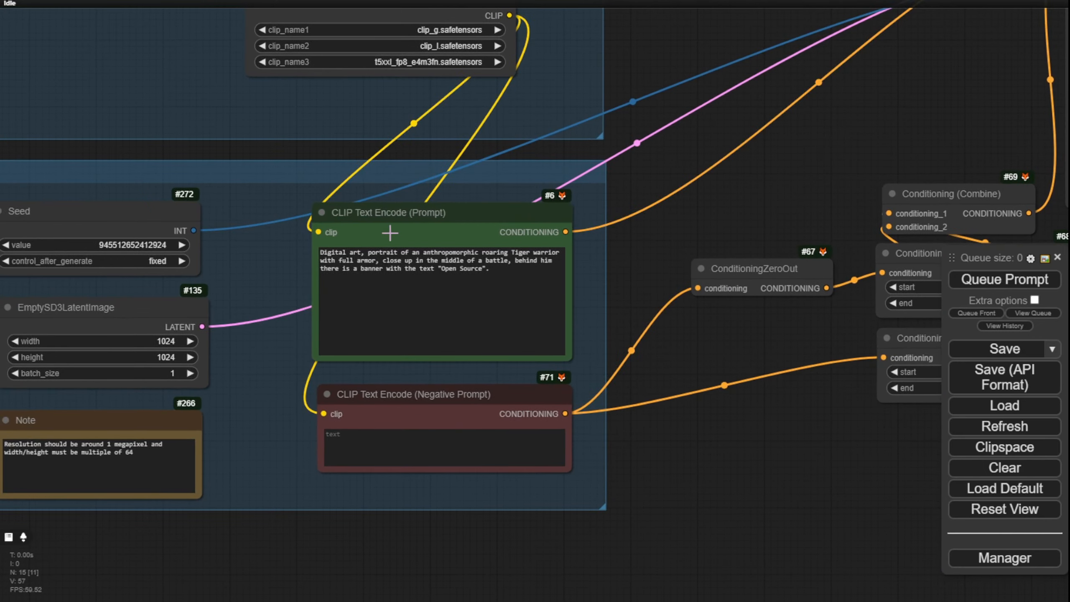
scroll(286, 248, "up", 4)
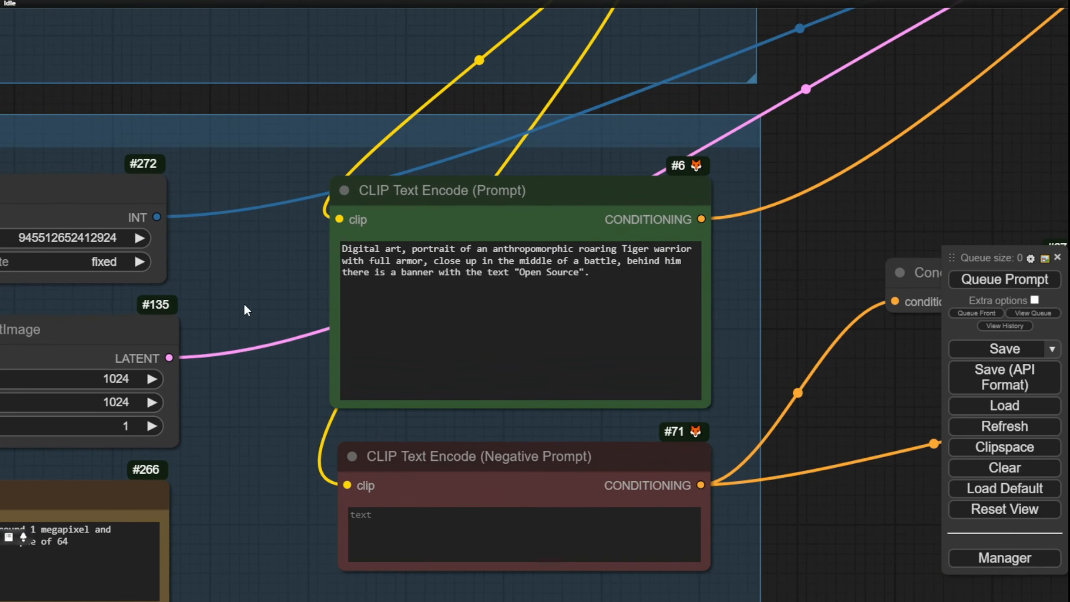
left_click_drag(244, 302, 276, 300)
left_click(144, 258)
left_click(150, 315)
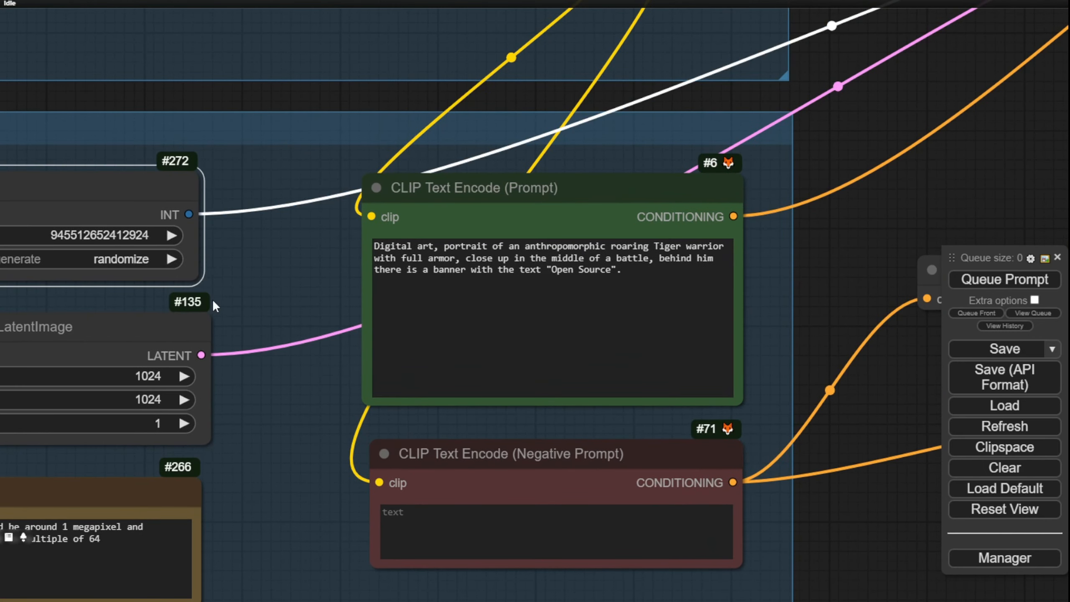
Step: Queue the tiger warrior prompt until a generation runs with a newly randomized seed
left_click_drag(274, 262, 566, 218)
left_click(1037, 286)
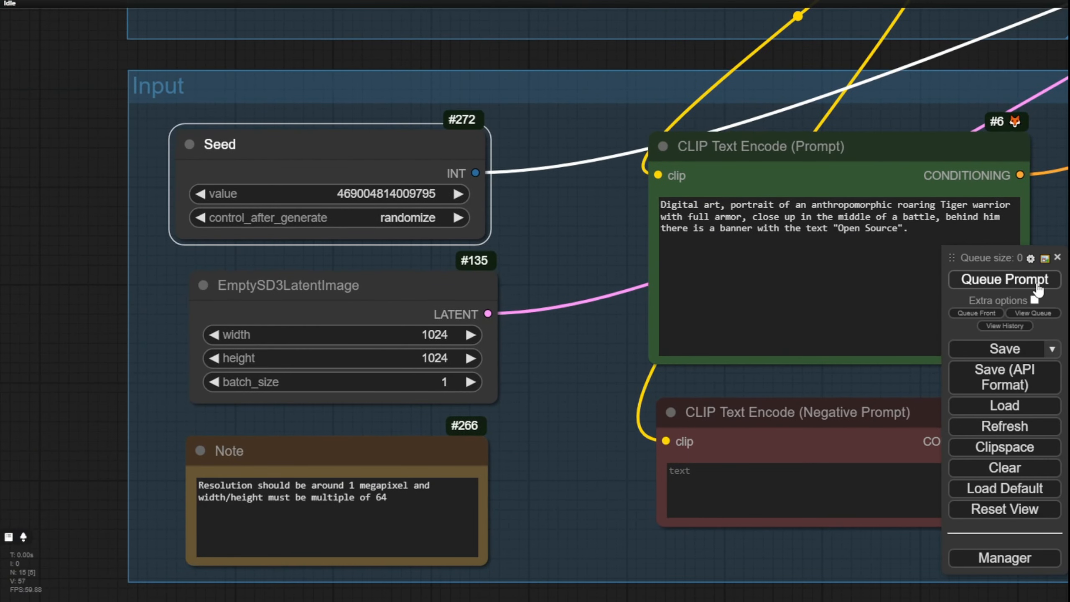
scroll(493, 382, "down", 8)
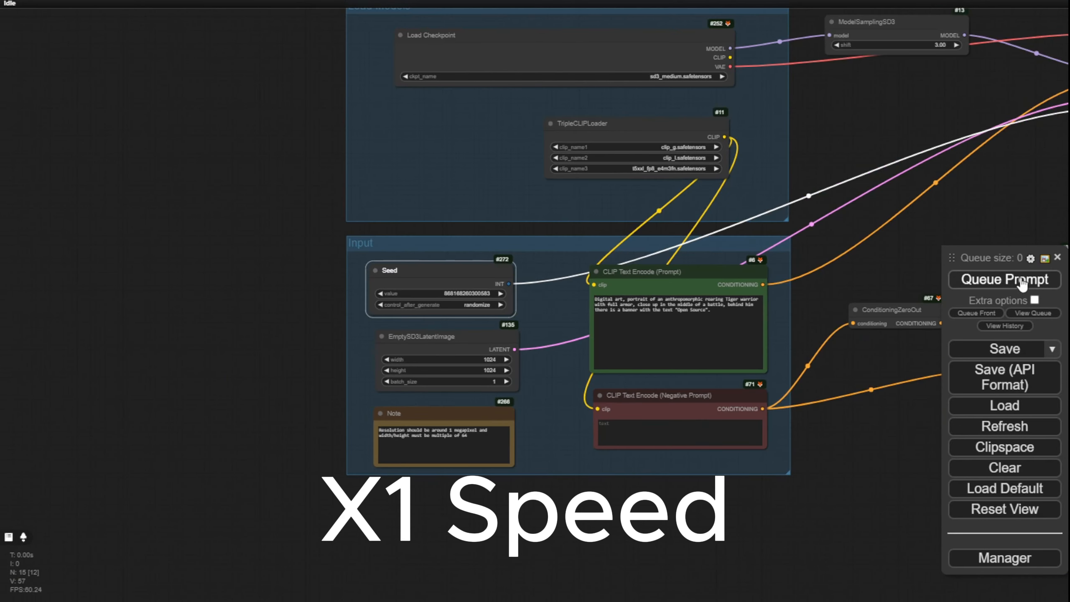
left_click(1022, 285)
scroll(542, 217, "down", 6)
left_click_drag(540, 219, 510, 231)
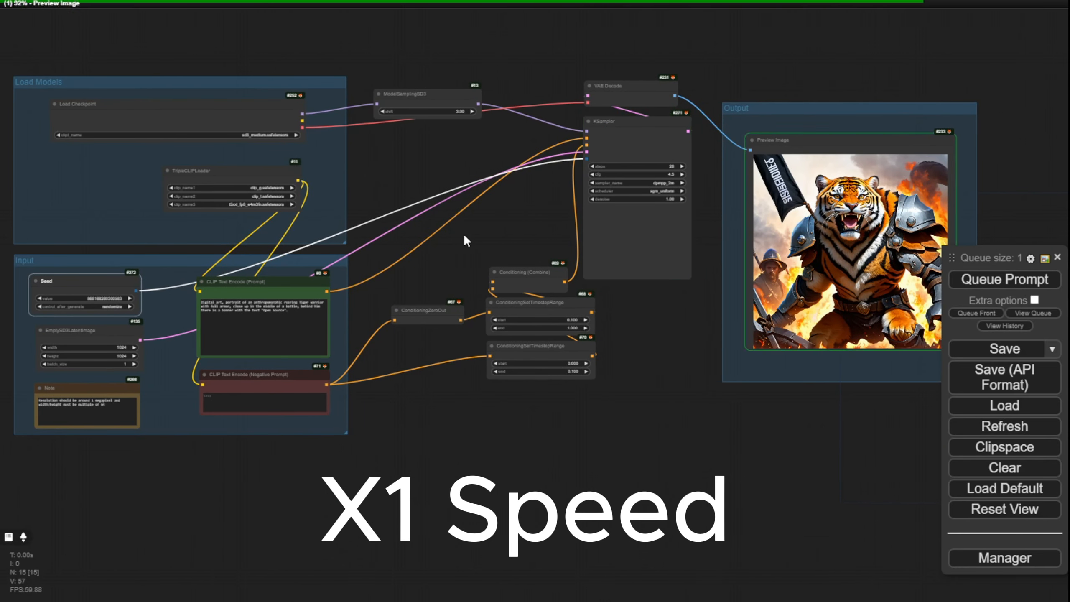
Step: Move the Preview Image node toward the Output group's upper-left corner and enlarge it to nearly fill the group
left_click_drag(828, 406, 700, 449)
scroll(792, 175, "up", 10)
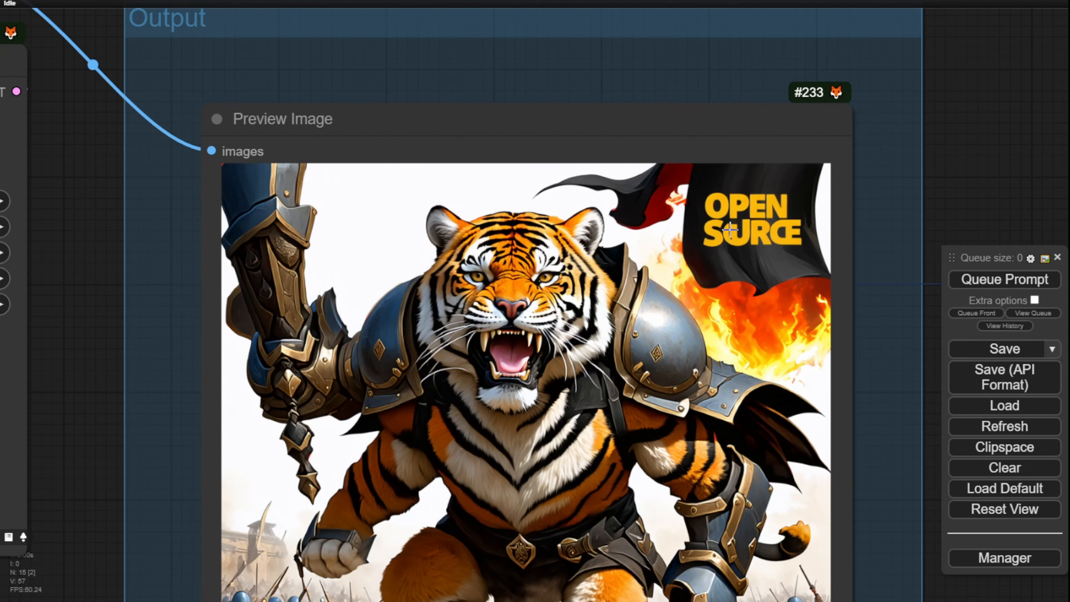
scroll(735, 227, "down", 3)
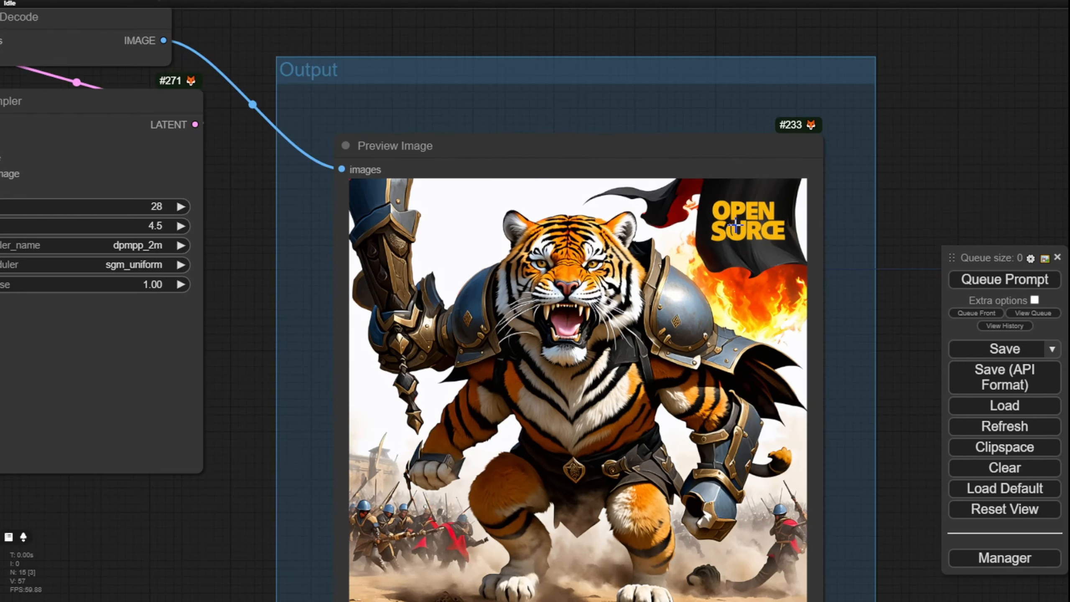
scroll(776, 213, "down", 1)
left_click_drag(695, 155, 667, 127)
left_click_drag(911, 183, 870, 67)
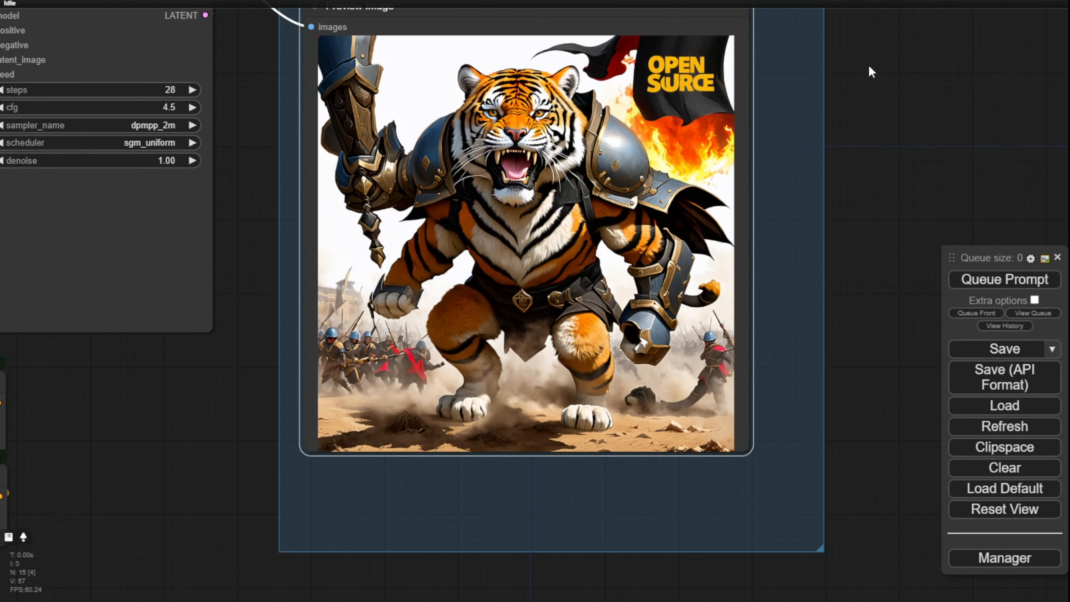
left_click_drag(751, 453, 805, 544)
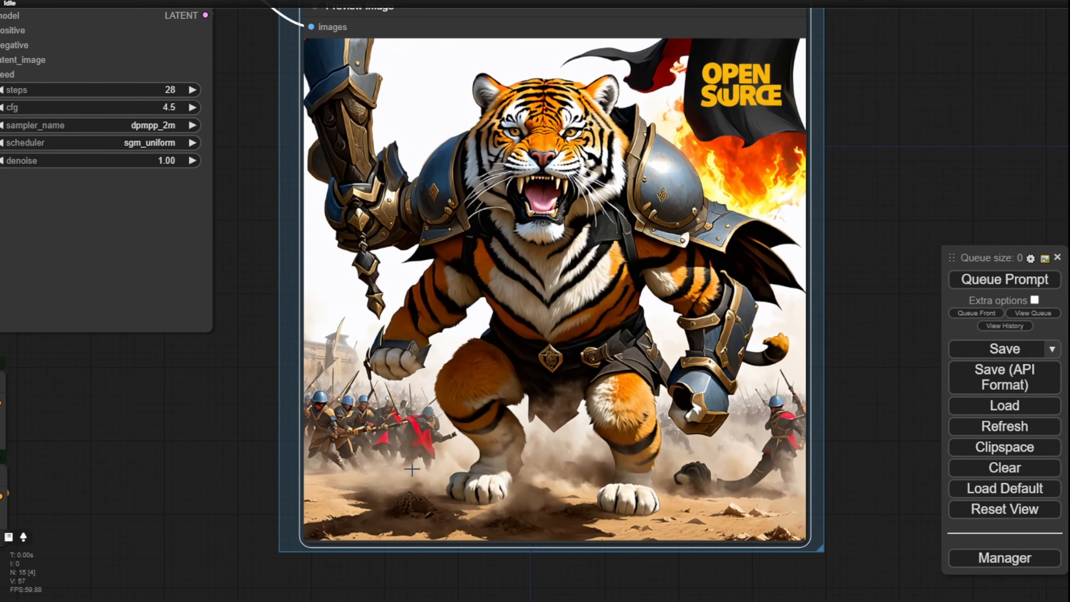
Step: Examine the new tiger warrior image up close, checking the paws, armor and background soldiers
scroll(406, 463, "up", 2)
scroll(405, 462, "up", 1)
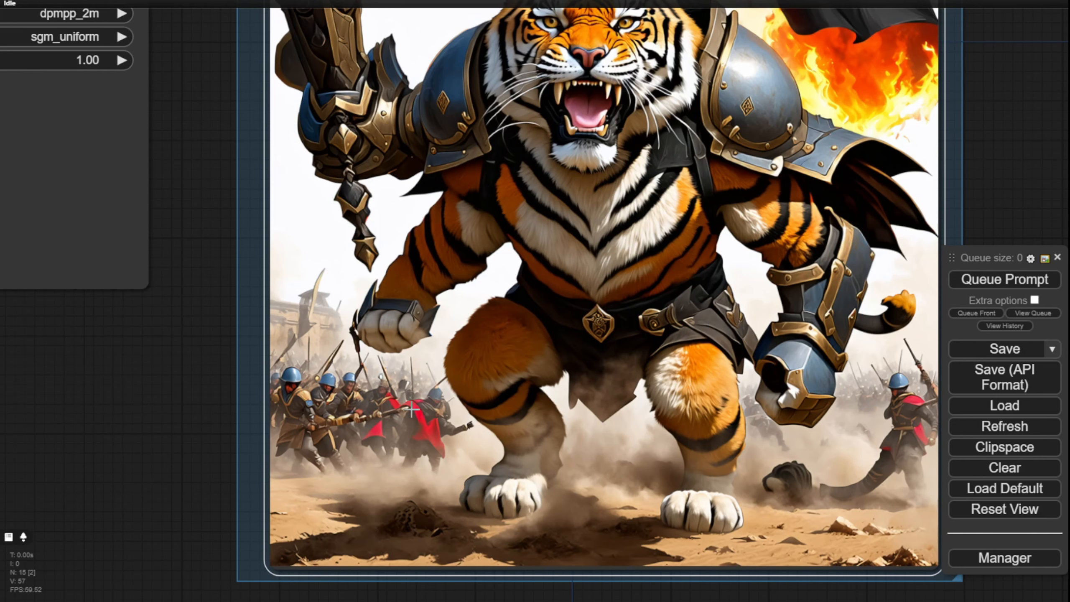
scroll(171, 399, "down", 3)
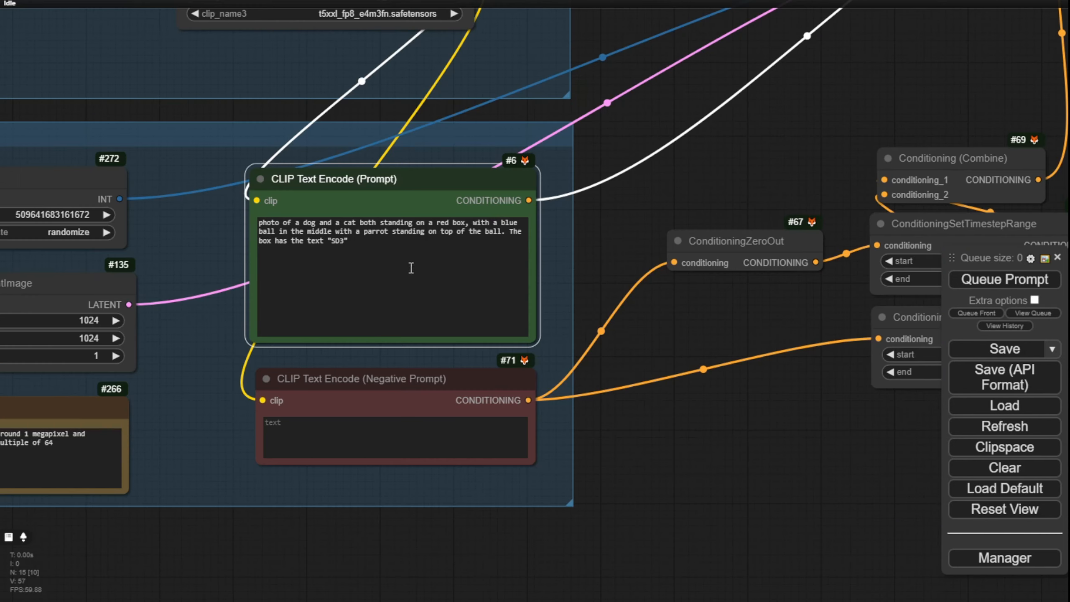
Step: Examine the generated dog, cat and parrot image, checking the animals, blue ball and red SD3 box
scroll(235, 234, "up", 4)
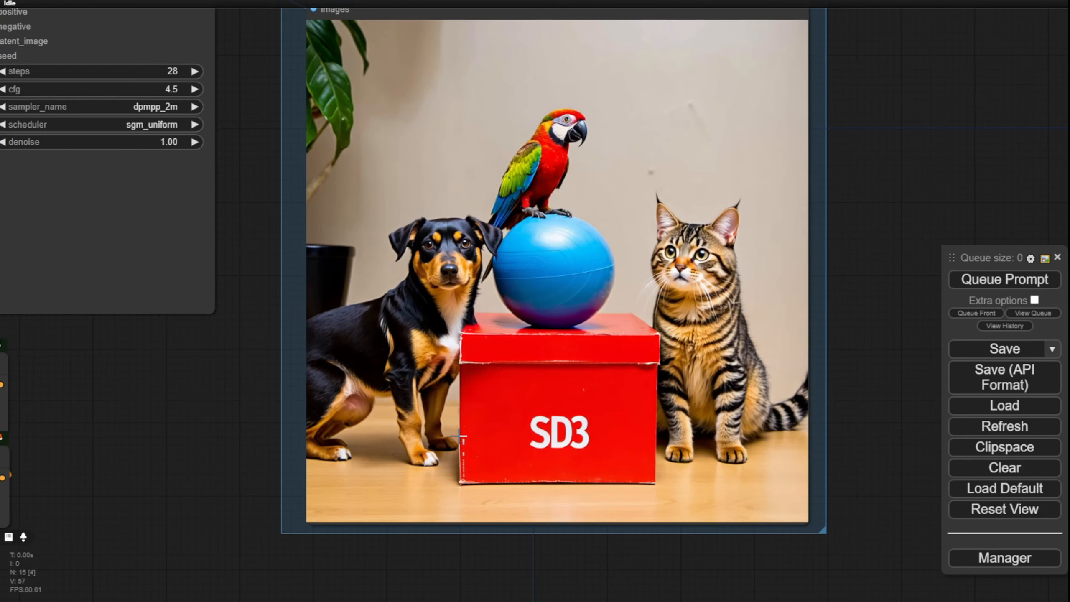
scroll(234, 401, "down", 2)
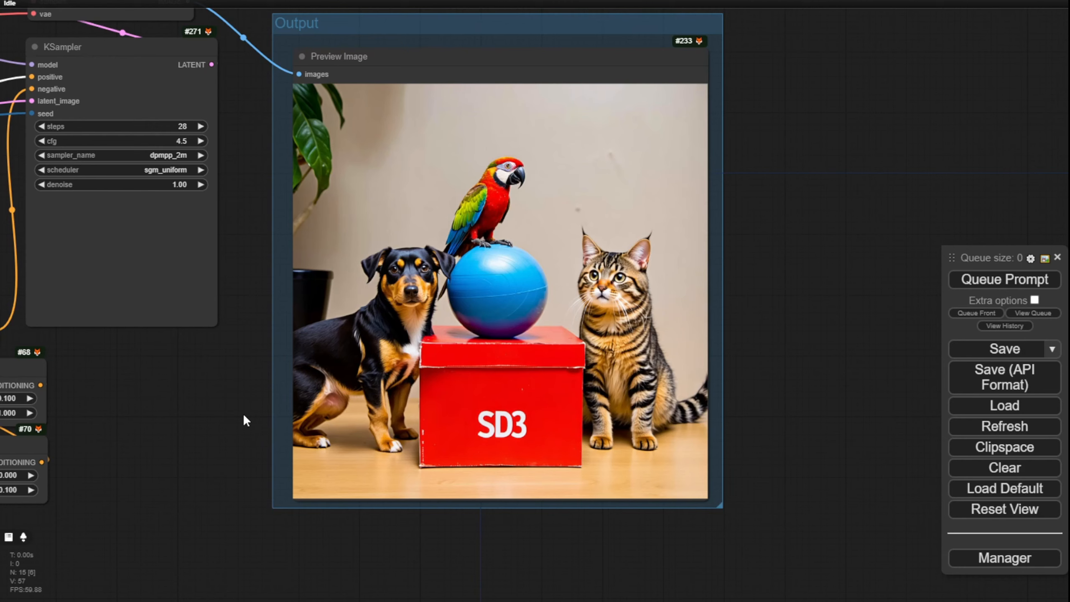
scroll(311, 407, "up", 4)
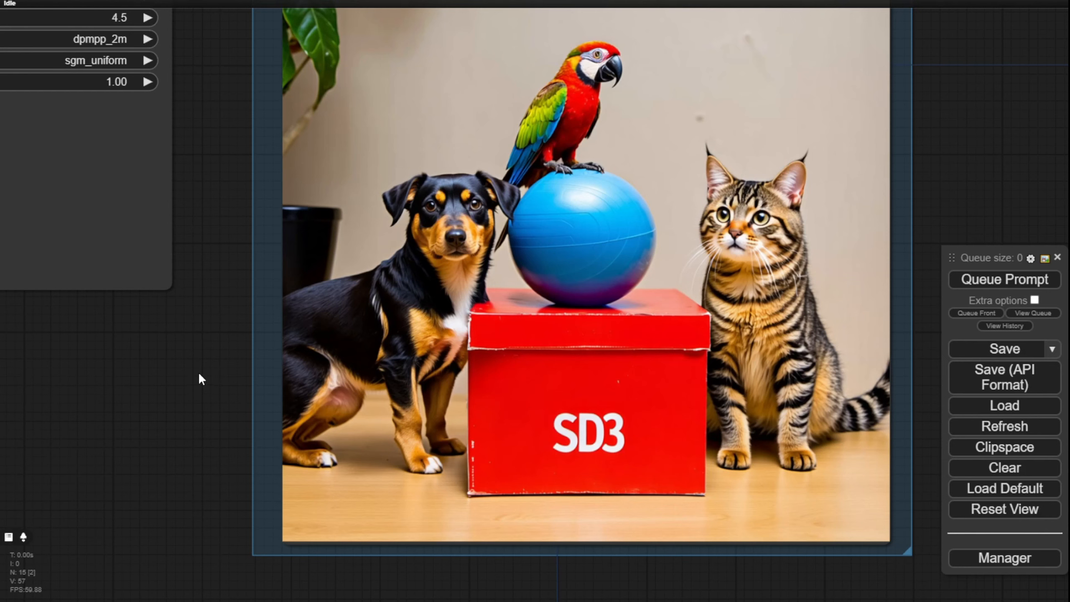
left_click_drag(203, 375, 131, 442)
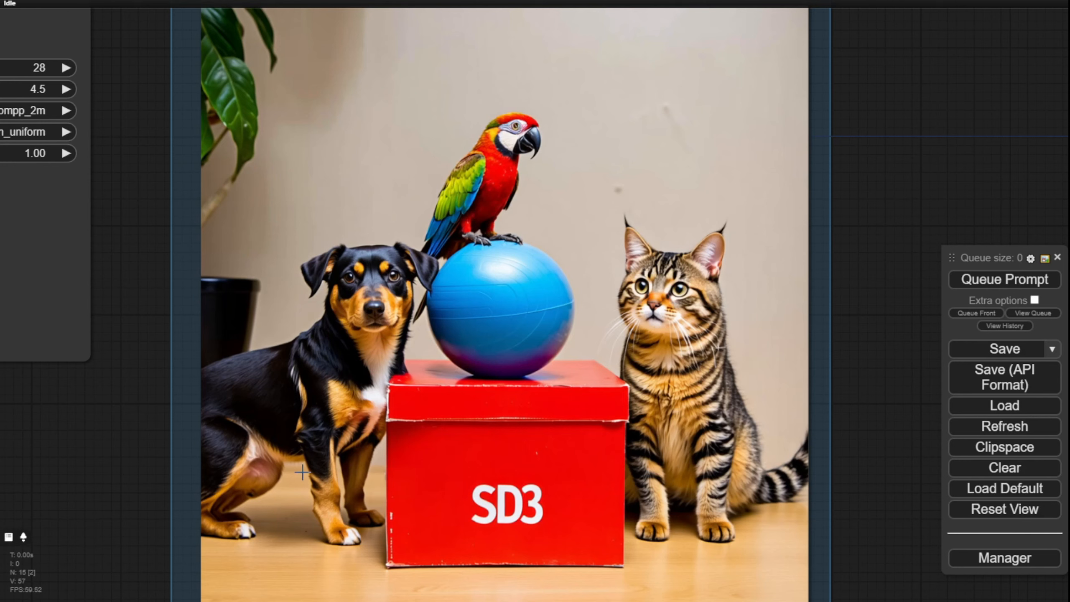
Step: Move the CLIP Text Encode (Prompt) node beside the Output group, next to the lower part of the preview image
left_click_drag(114, 474, 585, 454)
scroll(585, 454, "down", 3)
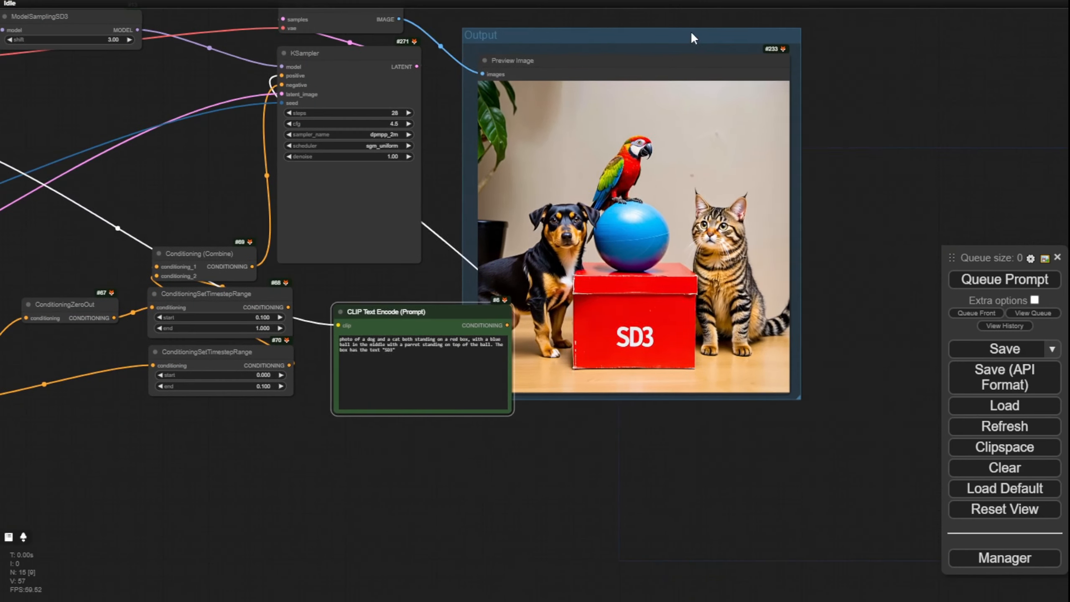
left_click_drag(688, 36, 793, 68)
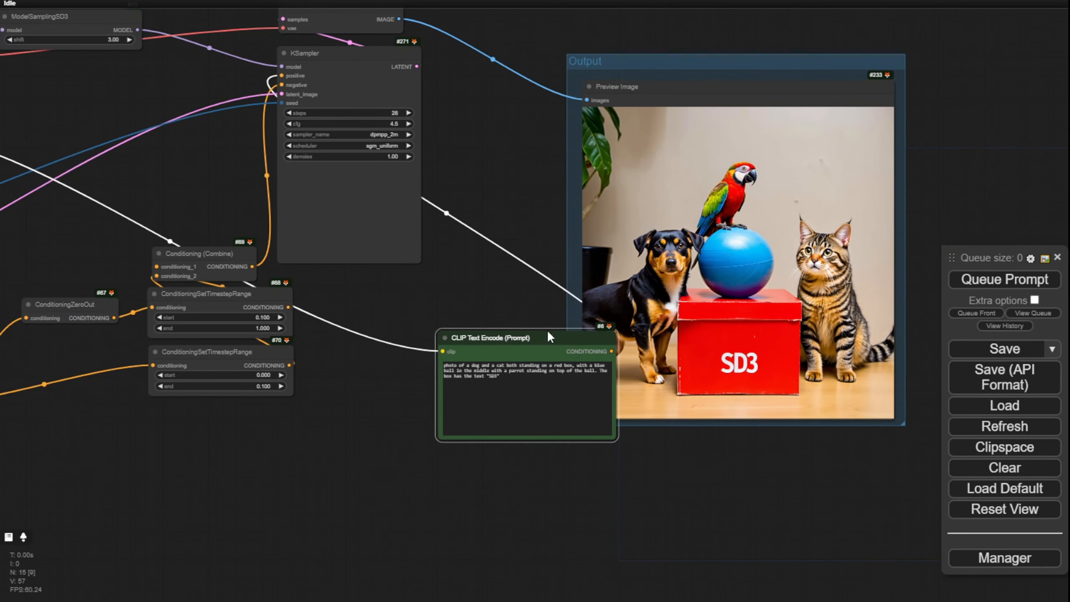
left_click_drag(558, 335, 504, 291)
scroll(582, 400, "up", 5)
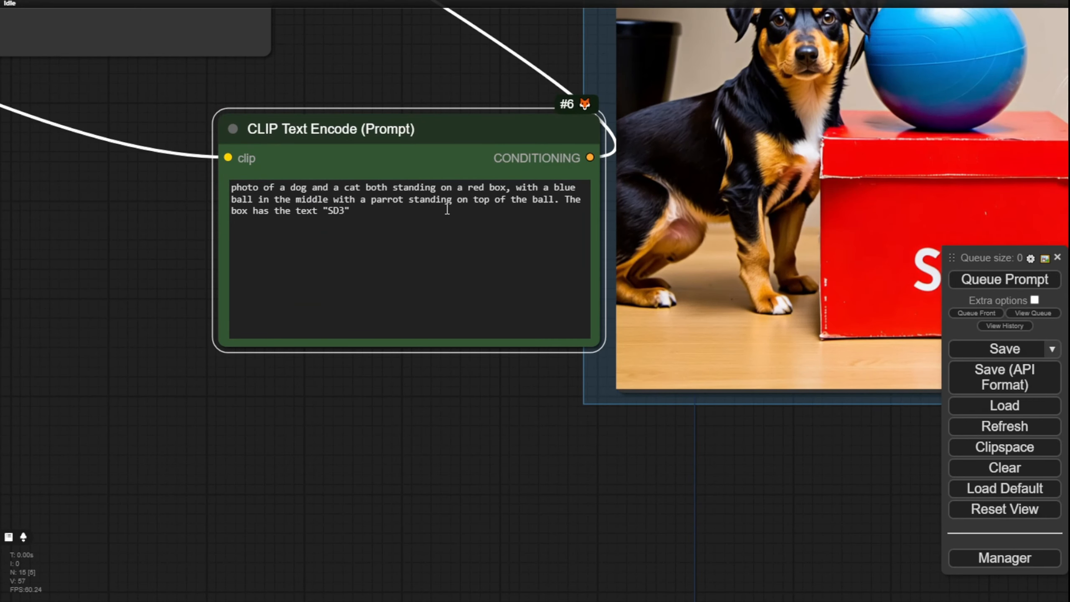
Step: Compare the prompt with the image by highlighting the blue ball and parrot phrase, nudging the prompt node slightly up
left_click_drag(446, 104, 353, 254)
left_click_drag(181, 350, 261, 350)
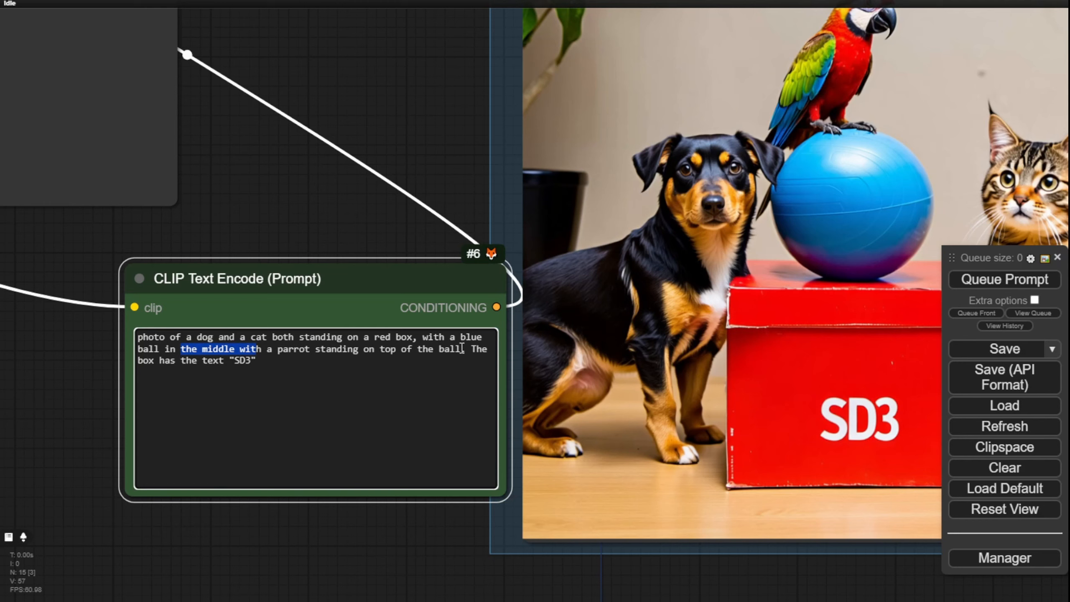
left_click_drag(462, 348, 422, 338)
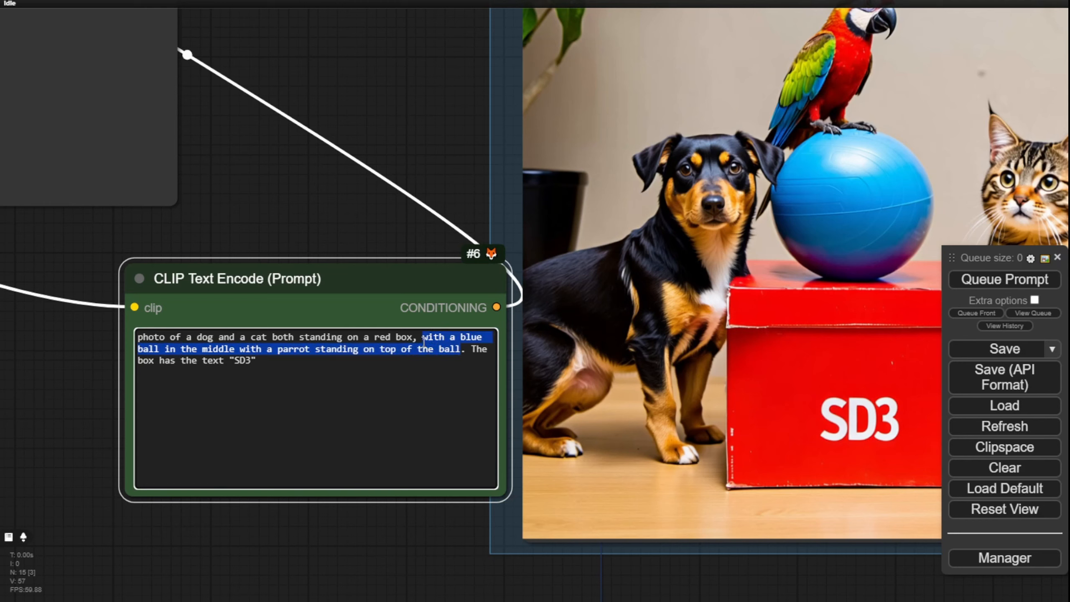
left_click_drag(352, 277, 336, 240)
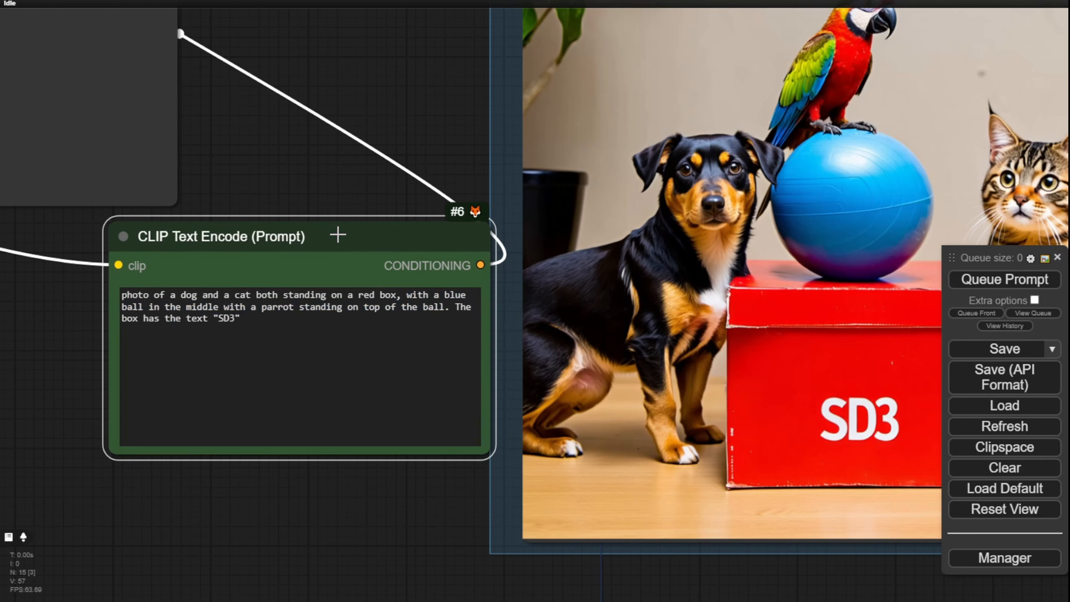
left_click_drag(409, 299, 445, 312)
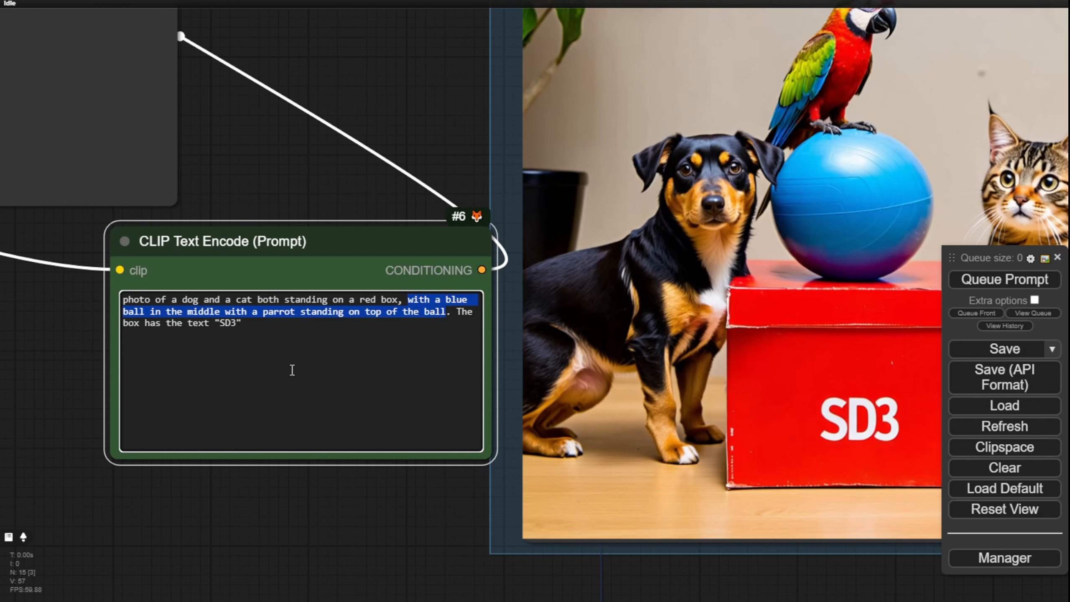
Step: Recheck the generated animals against the prompt, highlighting the phrase about the blue ball in the middle and the parrot on top
left_click_drag(320, 510, 251, 551)
scroll(251, 551, "down", 3)
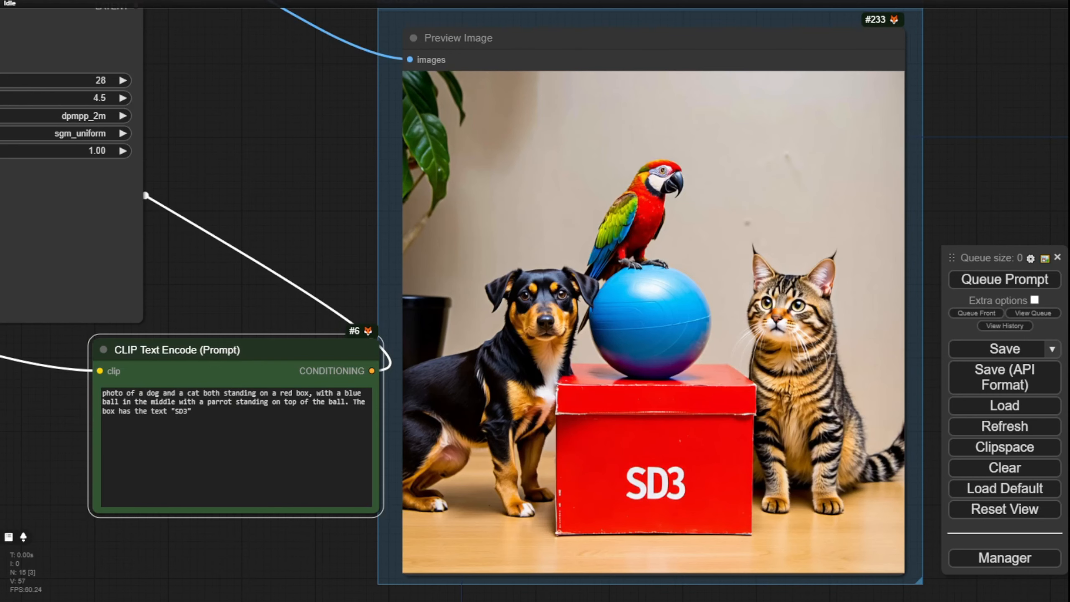
scroll(286, 311, "up", 3)
left_click_drag(287, 311, 387, 159)
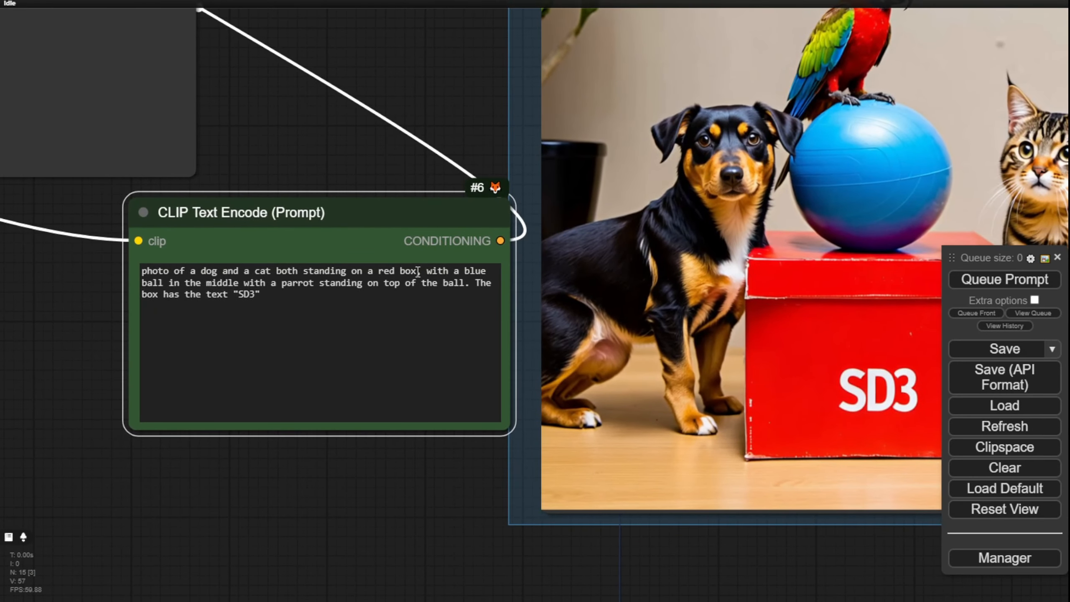
left_click_drag(464, 283, 427, 270)
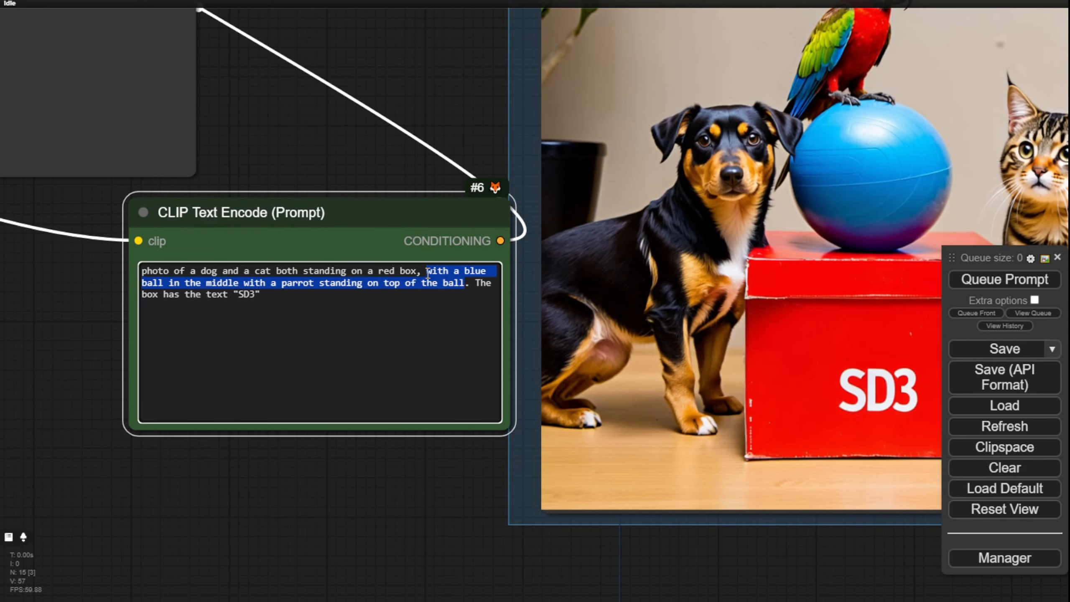
left_click_drag(444, 459, 423, 502)
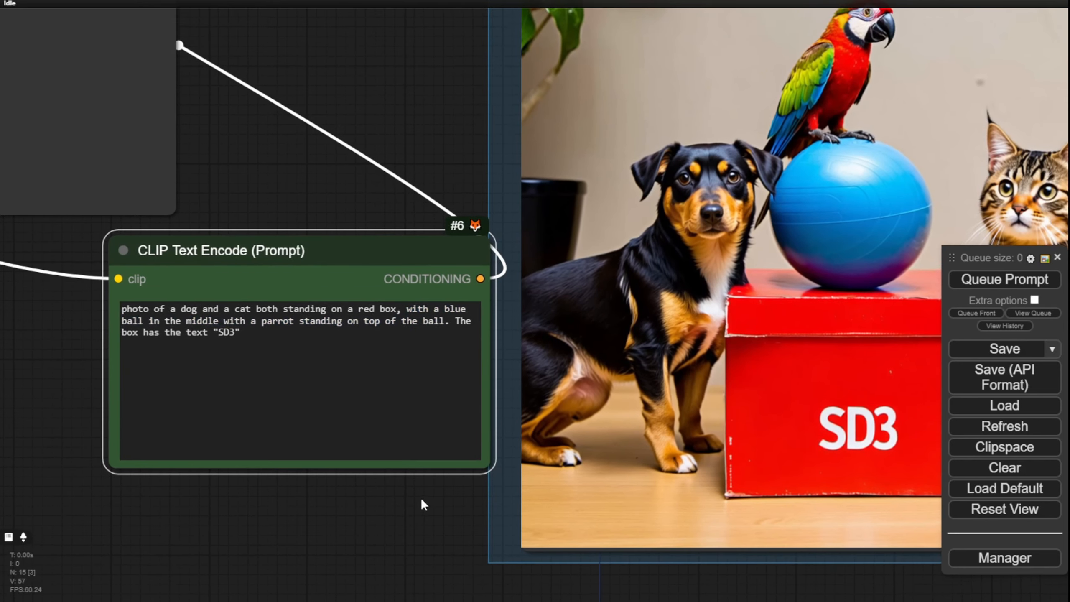
left_click(403, 307)
left_click_drag(404, 306, 444, 317)
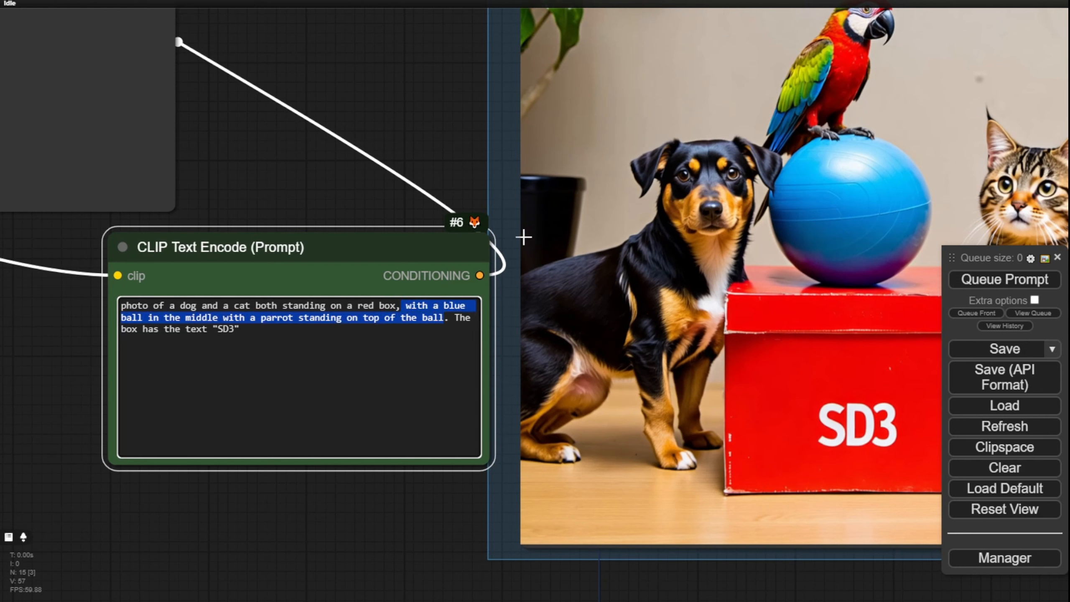
Step: Check the "in the middle" wording and the ball and parrot phrase against the placement of the ball, parrot, dog and cat
left_click(414, 305)
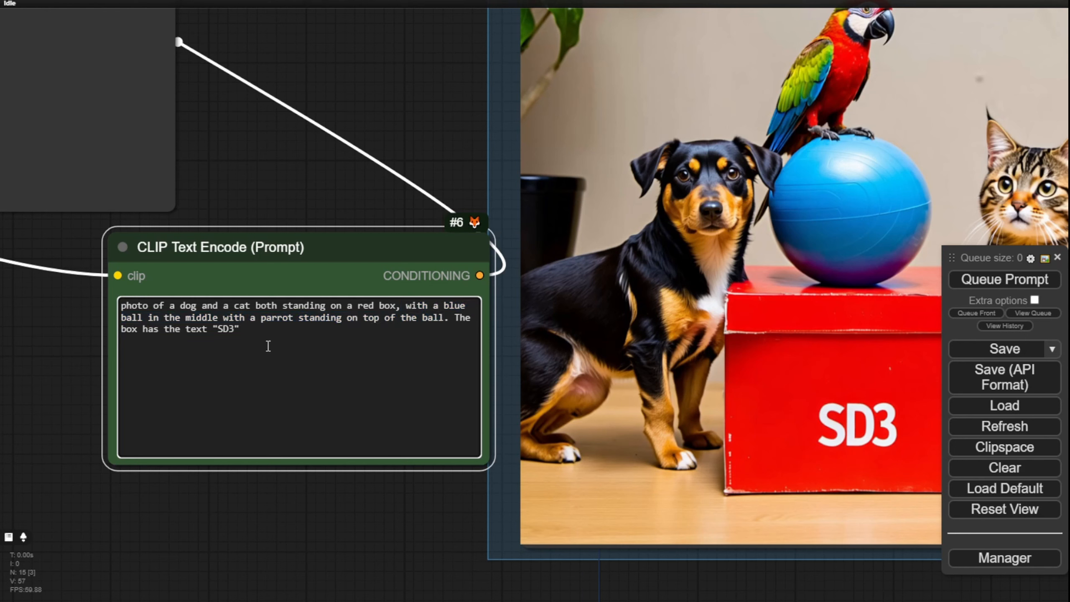
left_click_drag(151, 317, 212, 316)
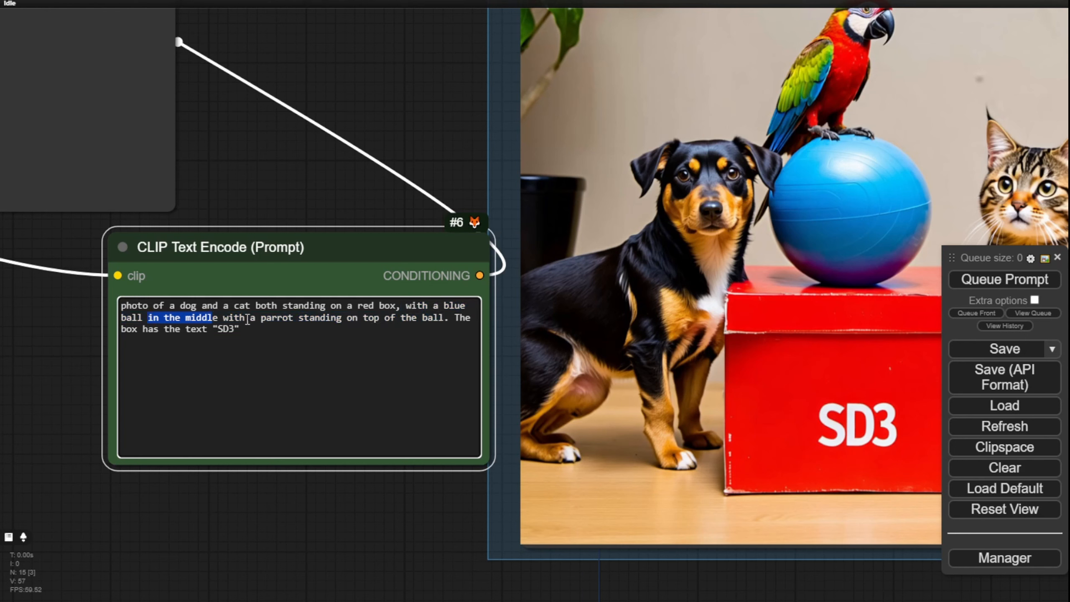
left_click(255, 305)
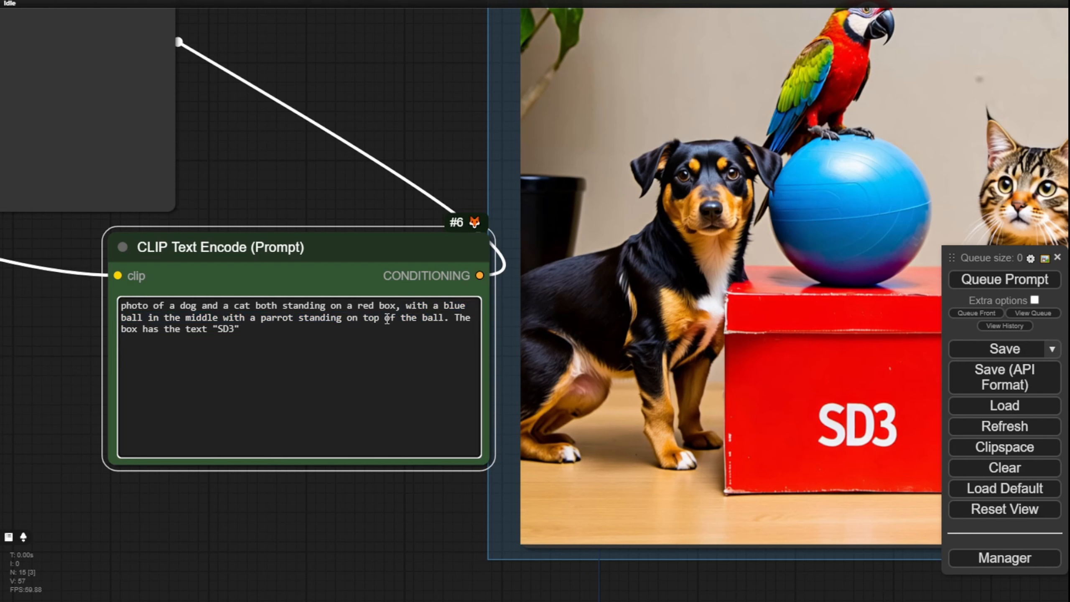
scroll(376, 179, "down", 3)
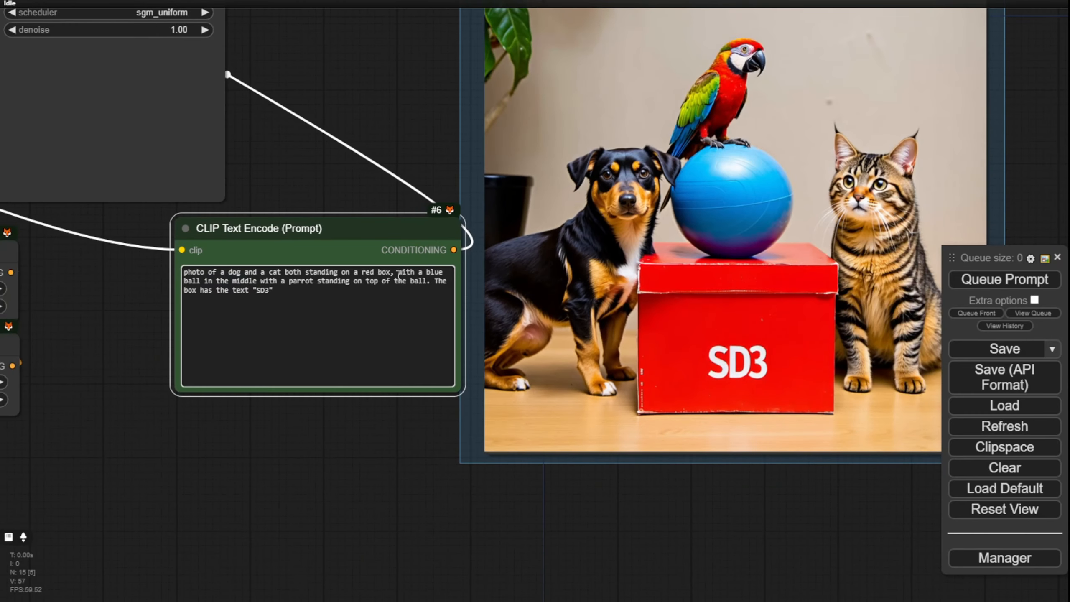
scroll(397, 277, "up", 3)
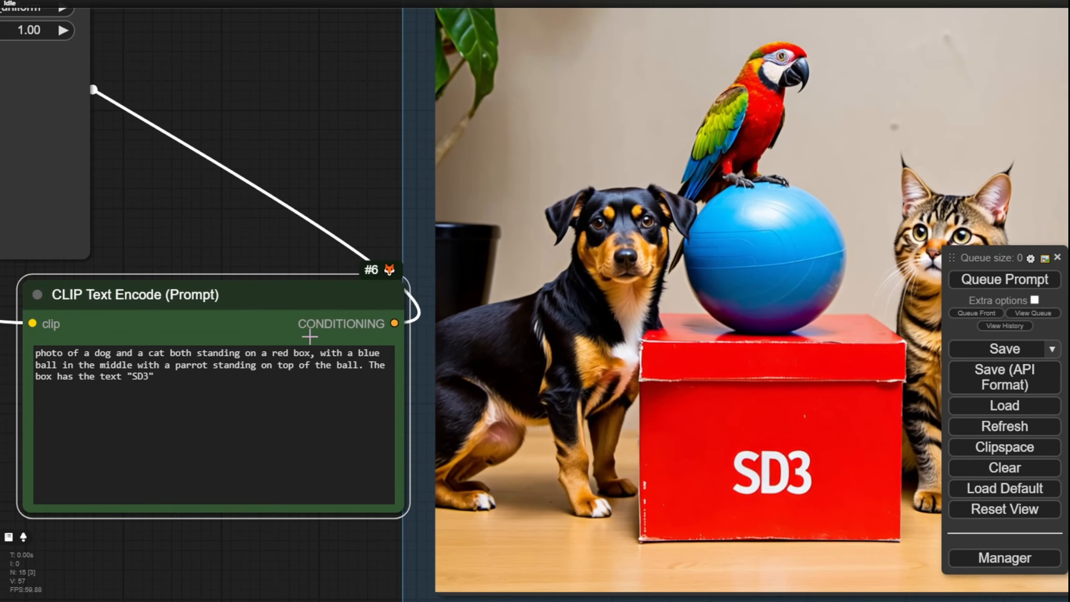
left_click_drag(322, 354, 357, 363)
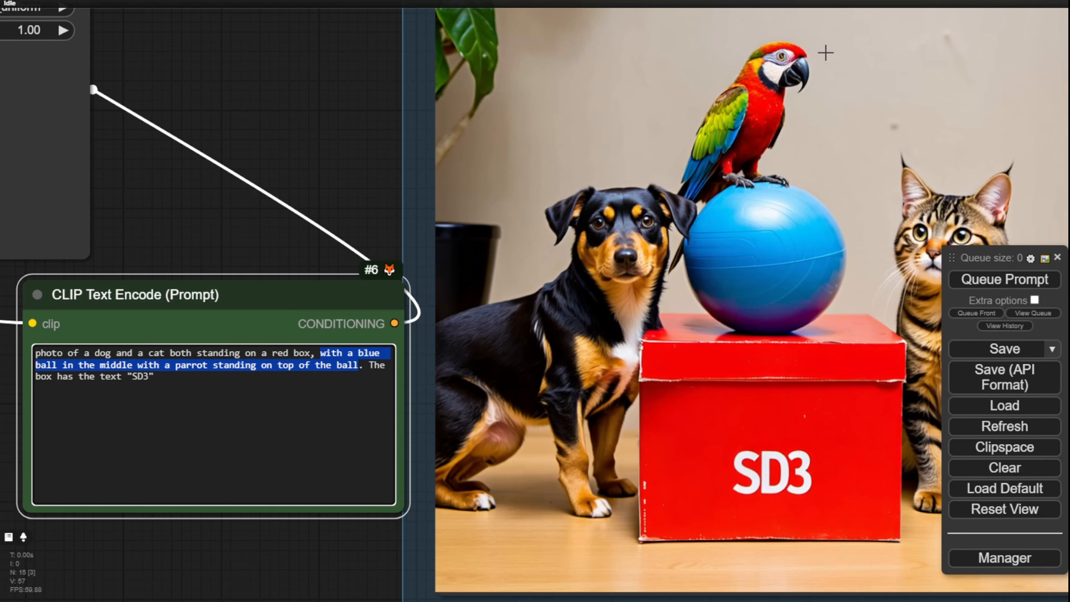
scroll(353, 167, "down", 1)
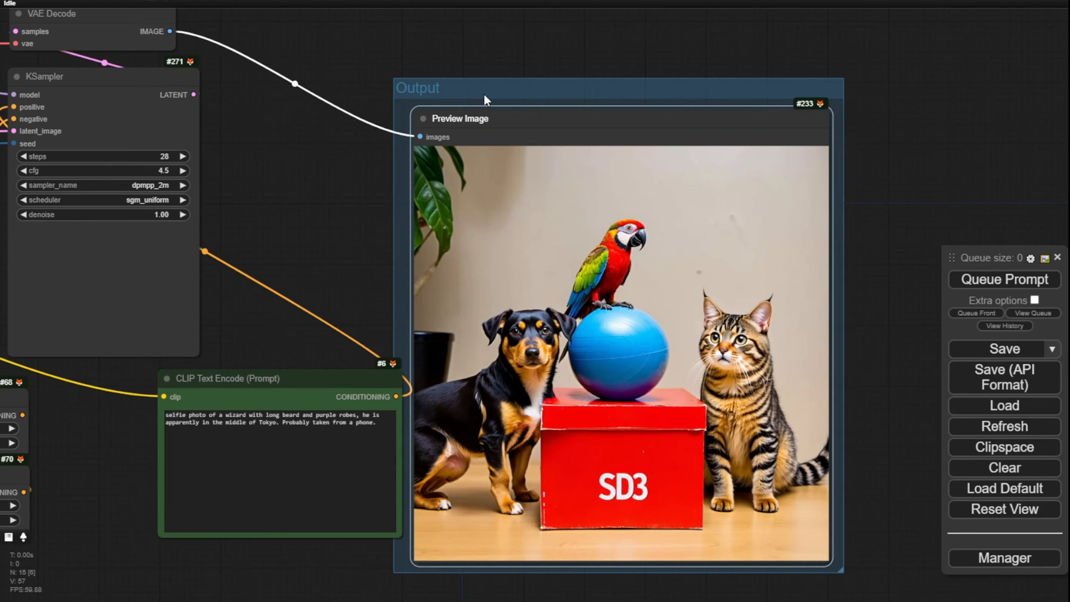
Step: Generate an image from the prompt for a selfie photo of a wizard with long beard and purple robes in the middle of Tokyo
left_click_drag(483, 94, 407, 102)
scroll(298, 437, "up", 3)
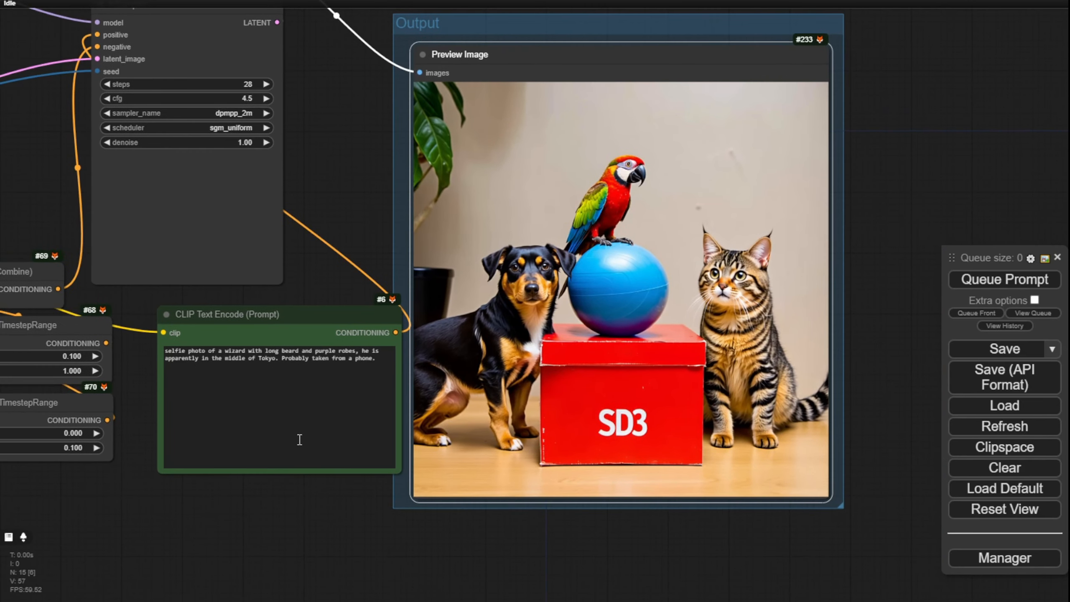
left_click_drag(347, 203, 440, 162)
left_click_drag(403, 451, 349, 535)
scroll(146, 349, "up", 3)
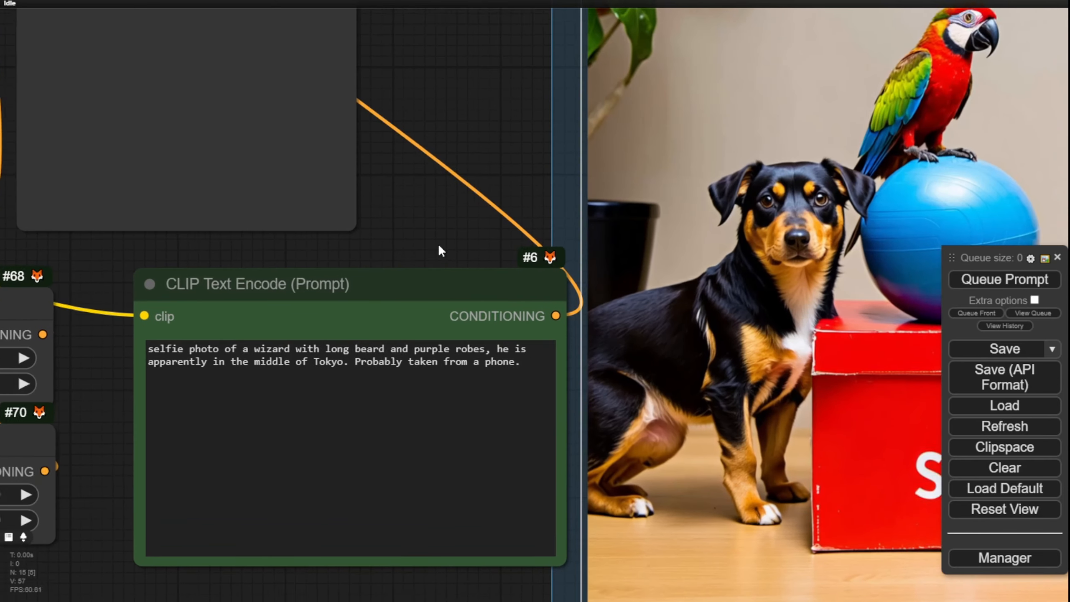
left_click_drag(439, 246, 423, 241)
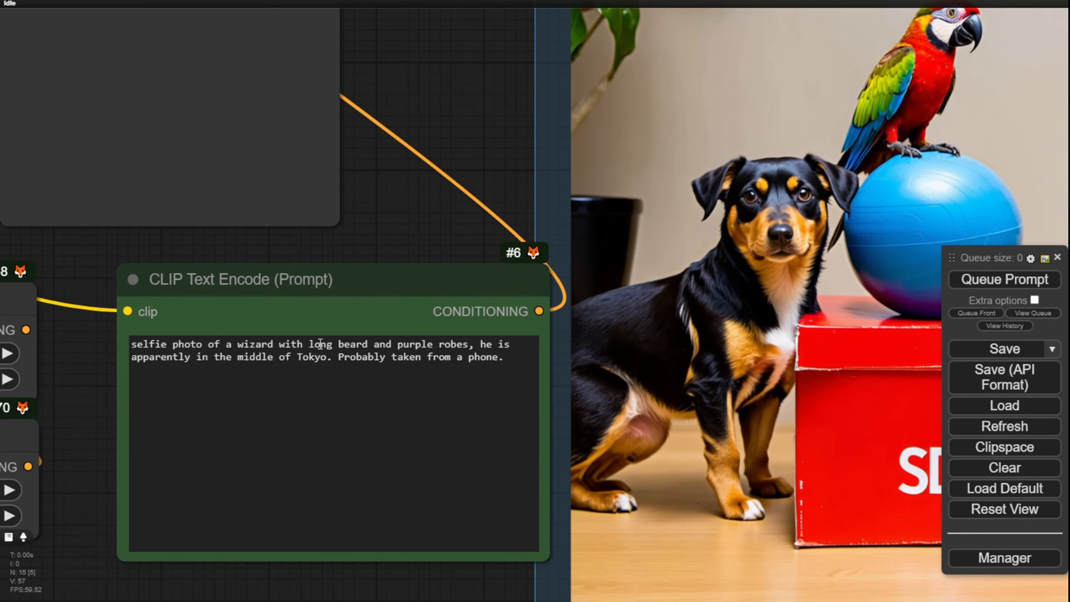
left_click(953, 284)
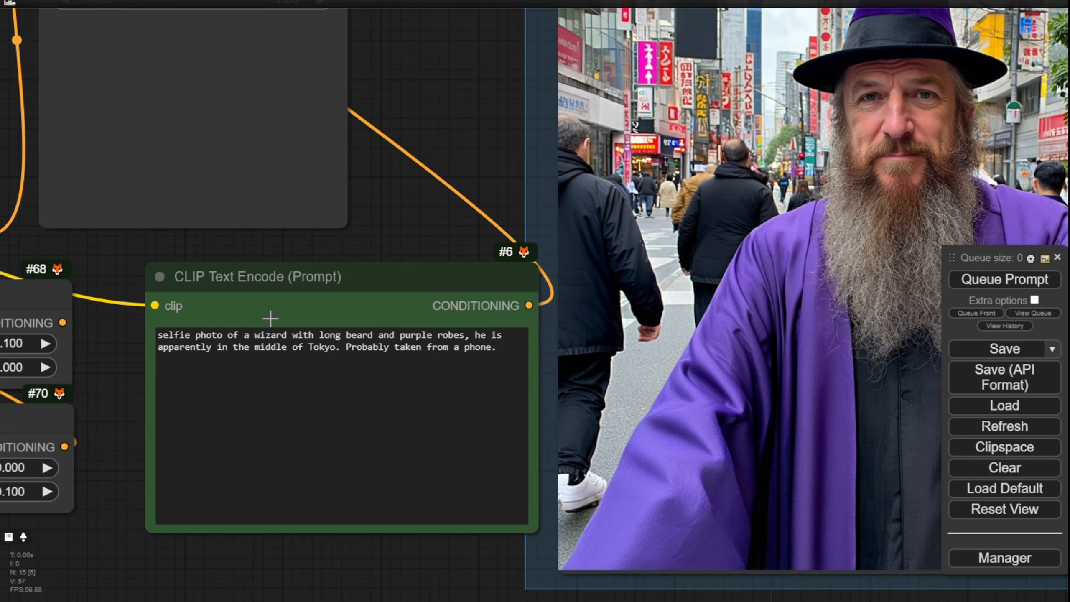
Step: Examine the wizard selfie up close, comparing the beard, purple robes and Tokyo street signs with the prompt
scroll(135, 355, "up", 4)
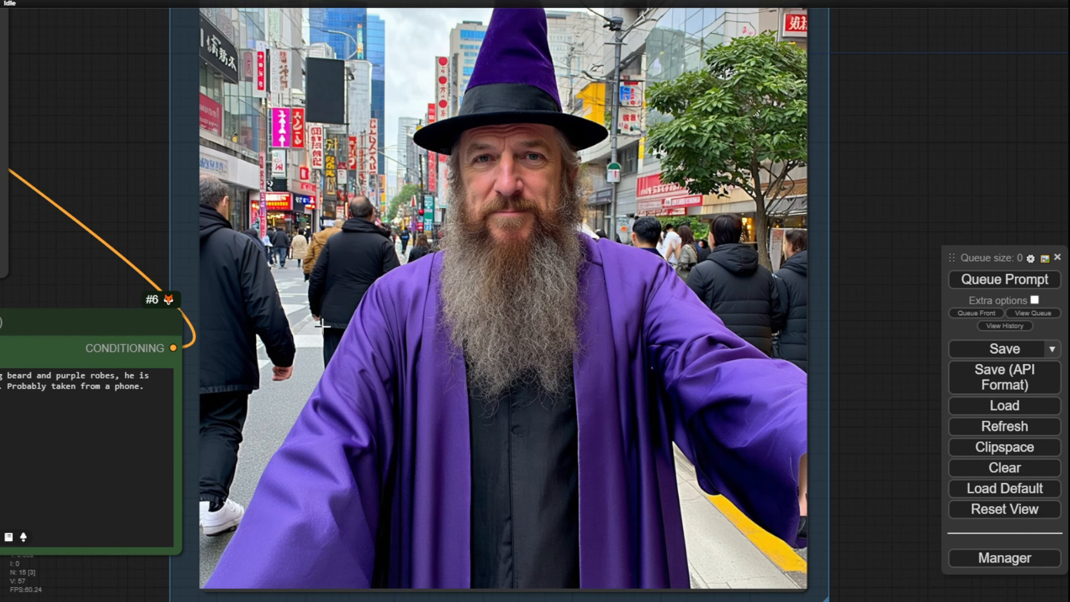
left_click_drag(127, 183, 305, 154)
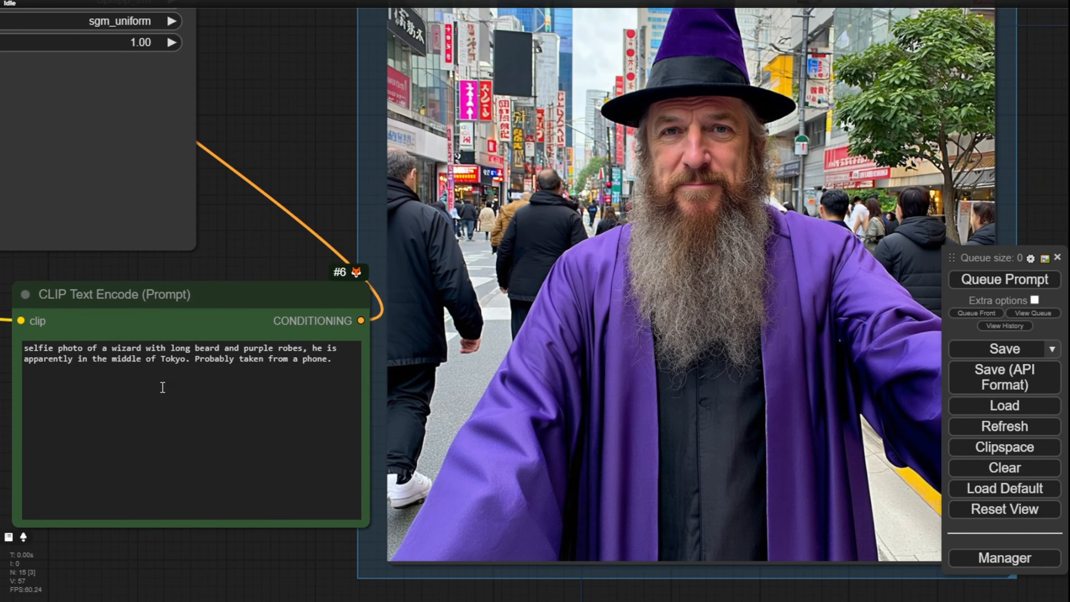
double_click(169, 359)
left_click_drag(276, 120, 112, 206)
scroll(334, 161, "up", 1)
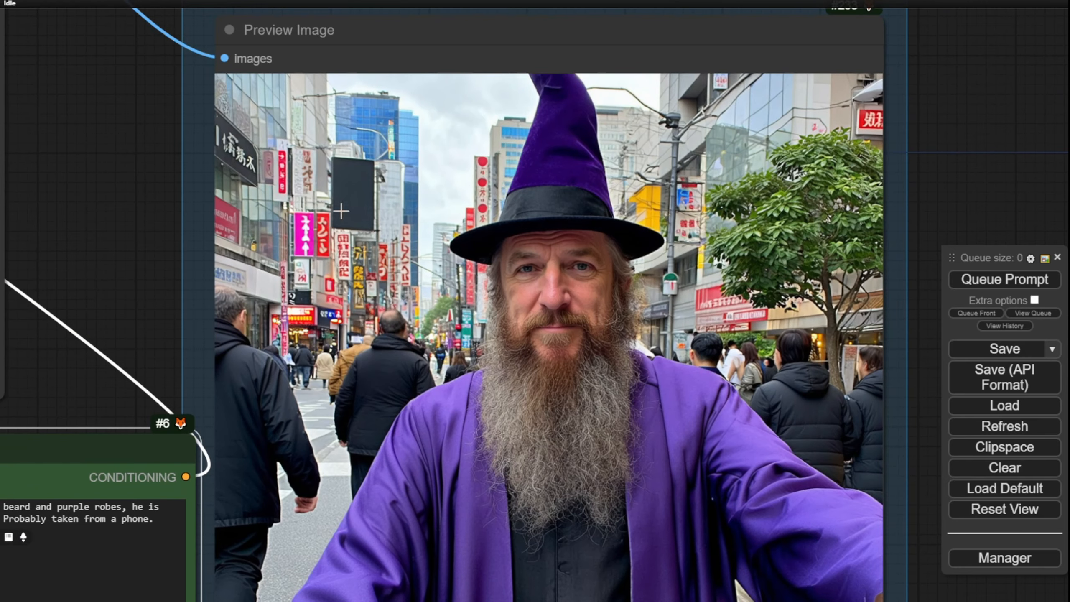
scroll(322, 233, "up", 2)
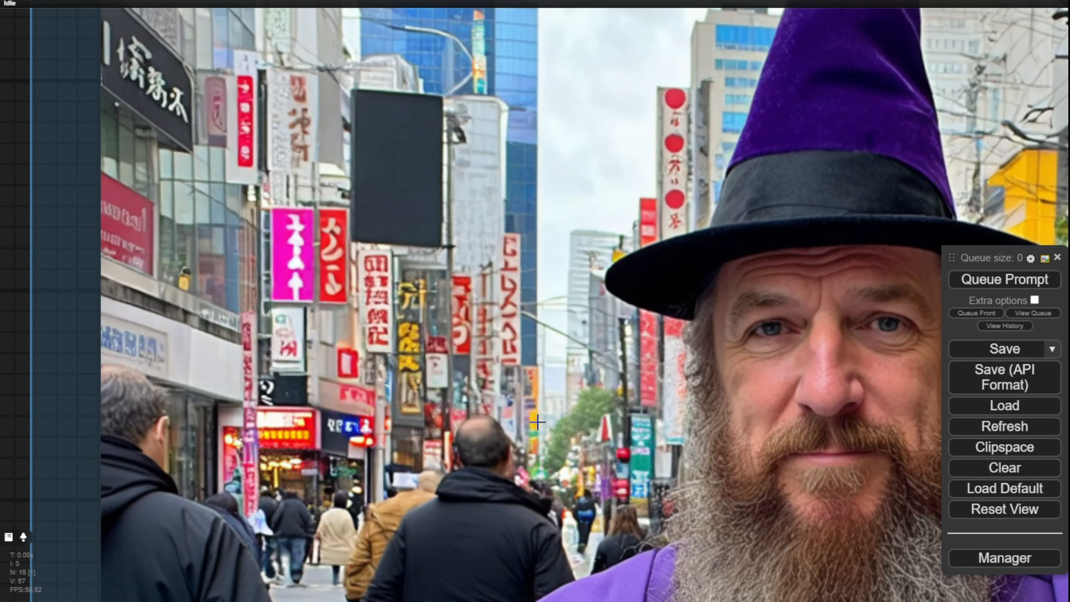
scroll(573, 408, "down", 3)
scroll(551, 415, "down", 3)
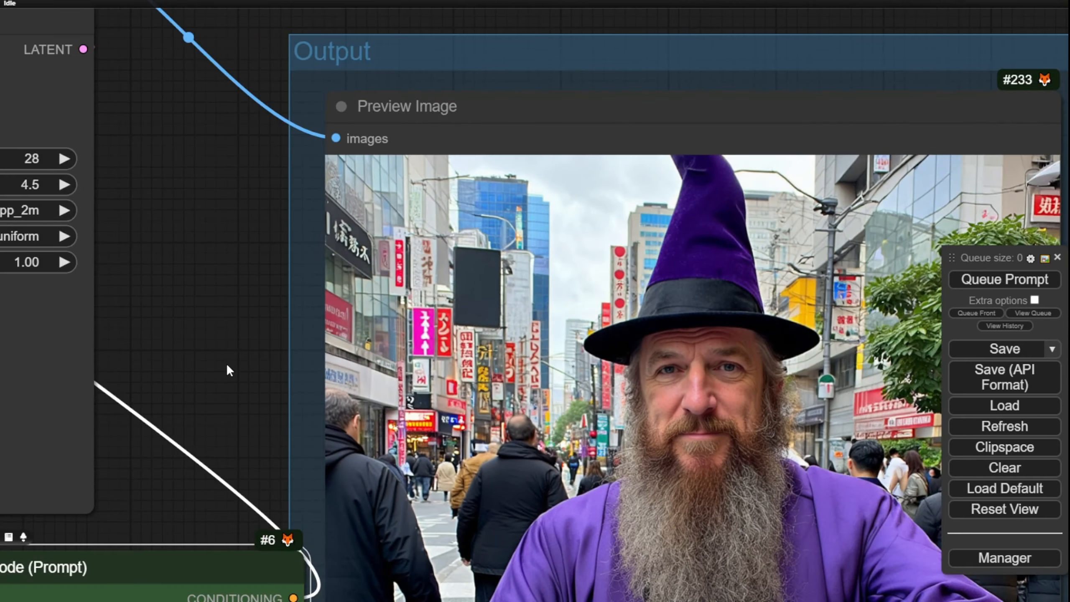
left_click_drag(226, 363, 132, 171)
scroll(585, 167, "down", 2)
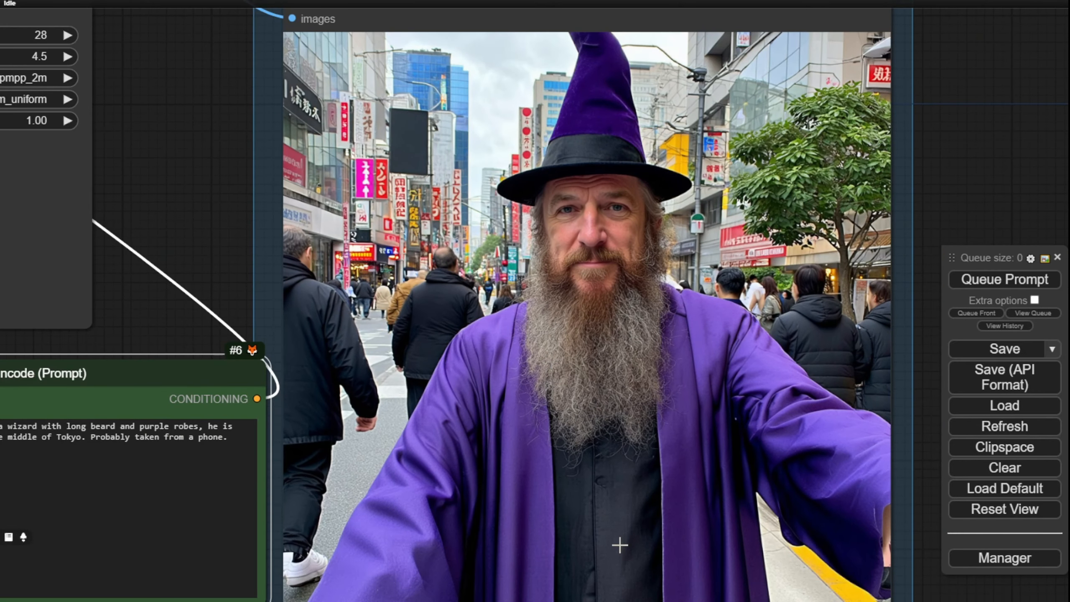
left_click_drag(206, 252, 357, 154)
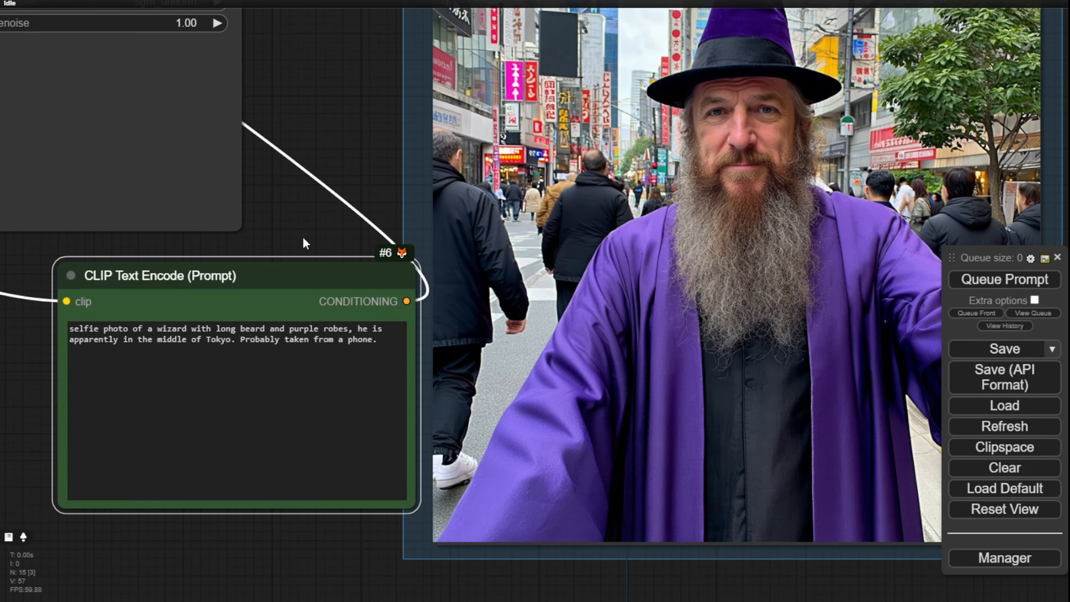
Step: Edit the wizard prompt to remove the long beard, make the robes red and add ", and she looks very young"
scroll(323, 177, "up", 3)
double_click(407, 291)
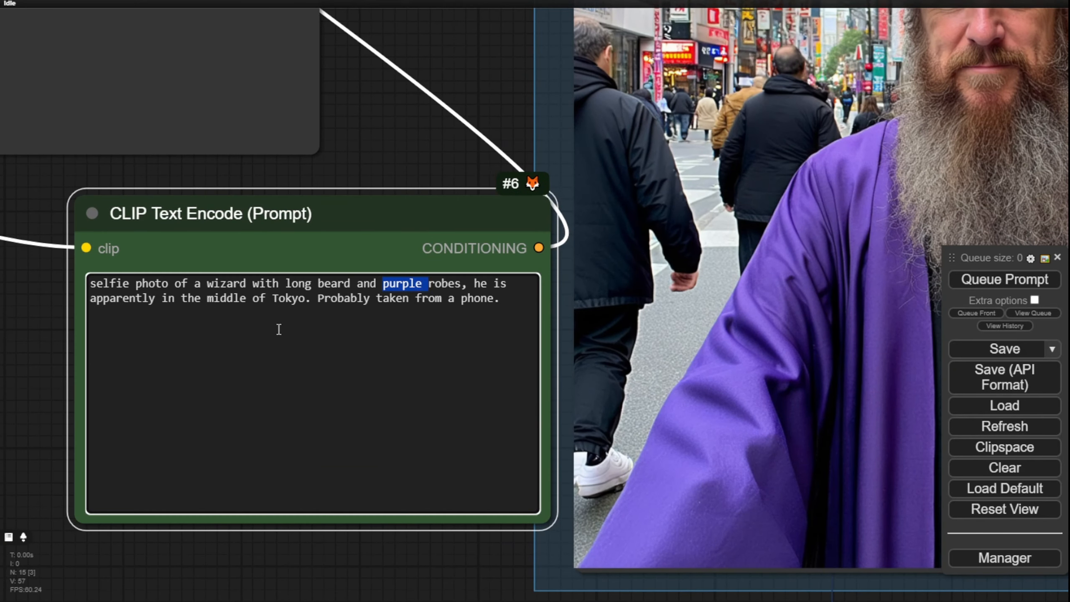
left_click(207, 285)
left_click(287, 285)
left_click_drag(286, 285, 423, 287)
type("red")
left_click(344, 284)
type(", and she looks very young")
Step: Change "he" to "she" and the city to New York in the wizard prompt, and generate the image
left_click(91, 298)
type("s")
double_click(333, 298)
type("New York")
left_click(1004, 279)
Step: Examine the red-robed wizard selfie against the prompt, checking the young face, red clothing and New York street background
scroll(482, 112, "down", 4)
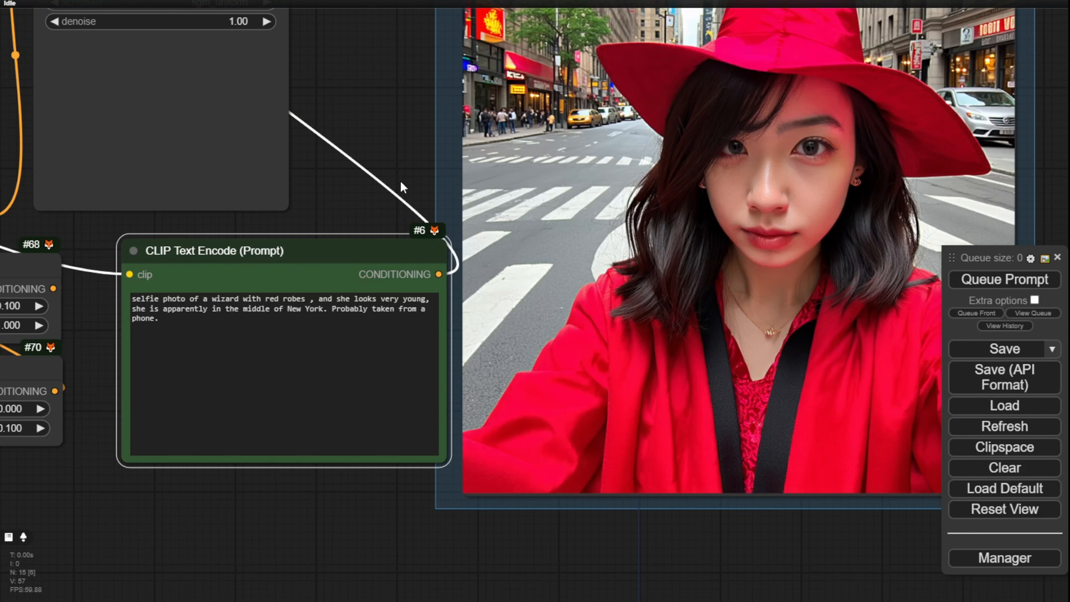
left_click_drag(399, 169, 314, 193)
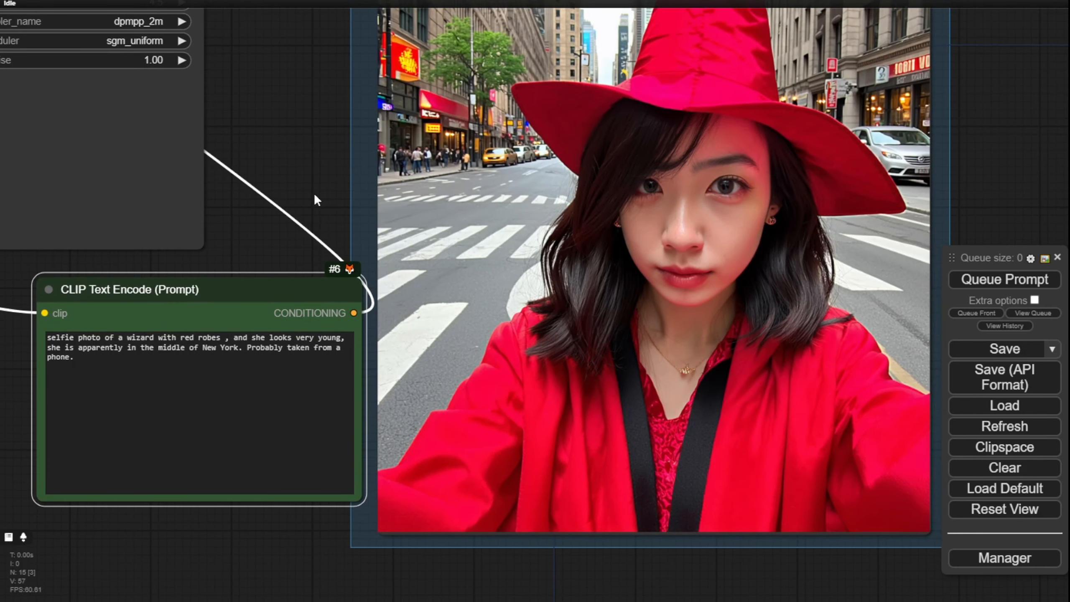
scroll(40, 402, "up", 8)
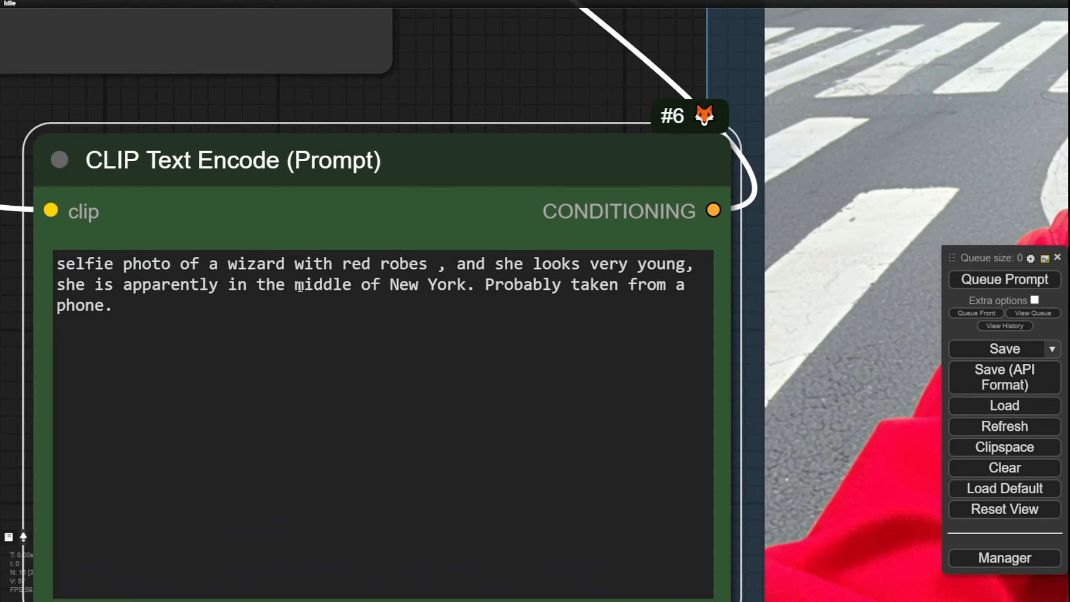
left_click_drag(386, 286, 477, 286)
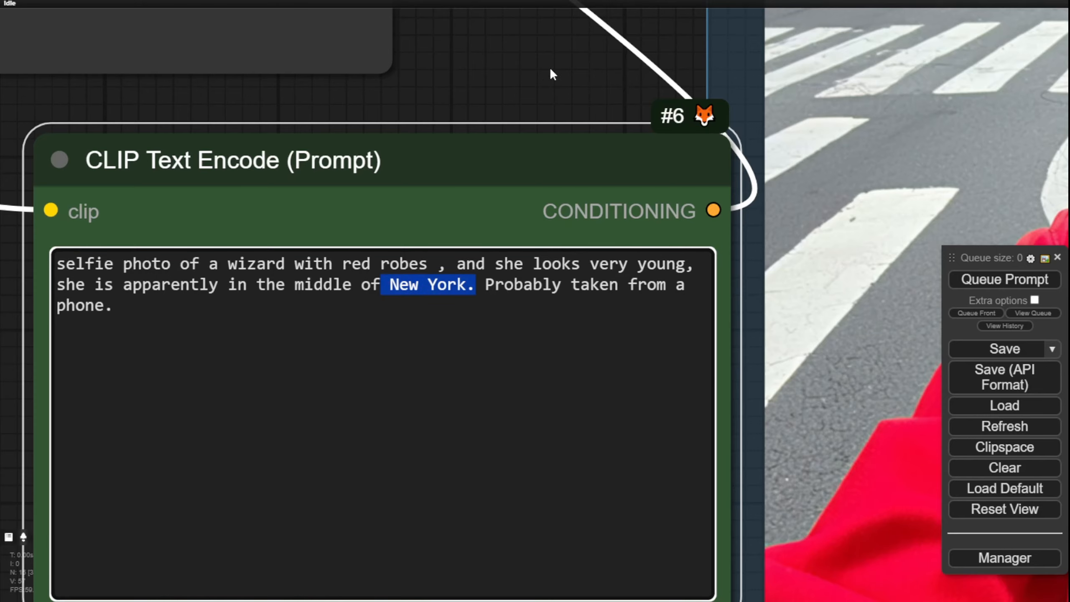
scroll(550, 67, "down", 6)
left_click_drag(550, 67, 208, 292)
left_click_drag(261, 100, 135, 225)
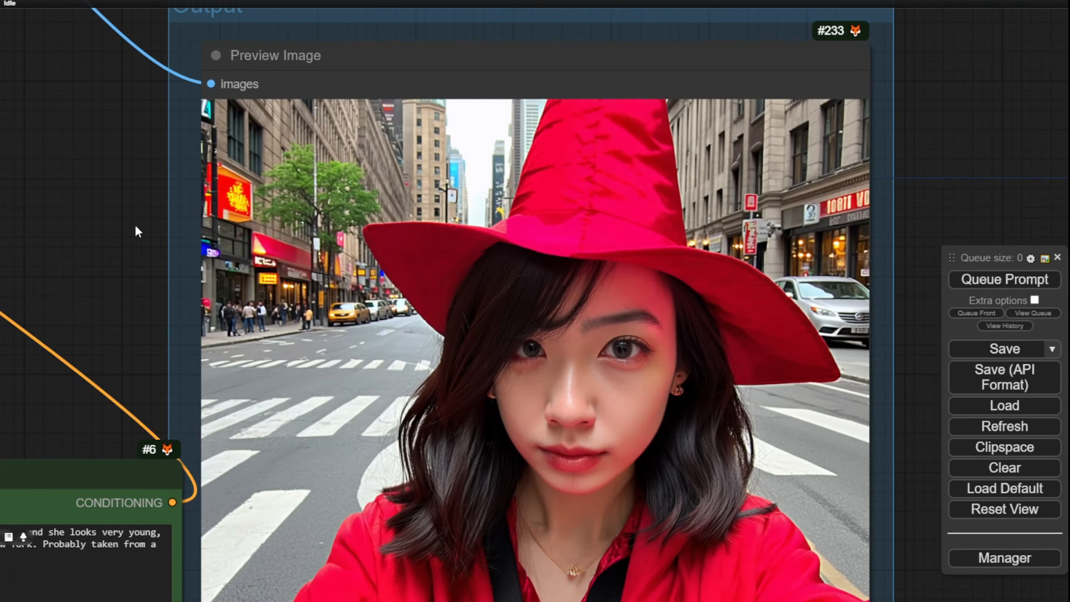
scroll(224, 196, "down", 2)
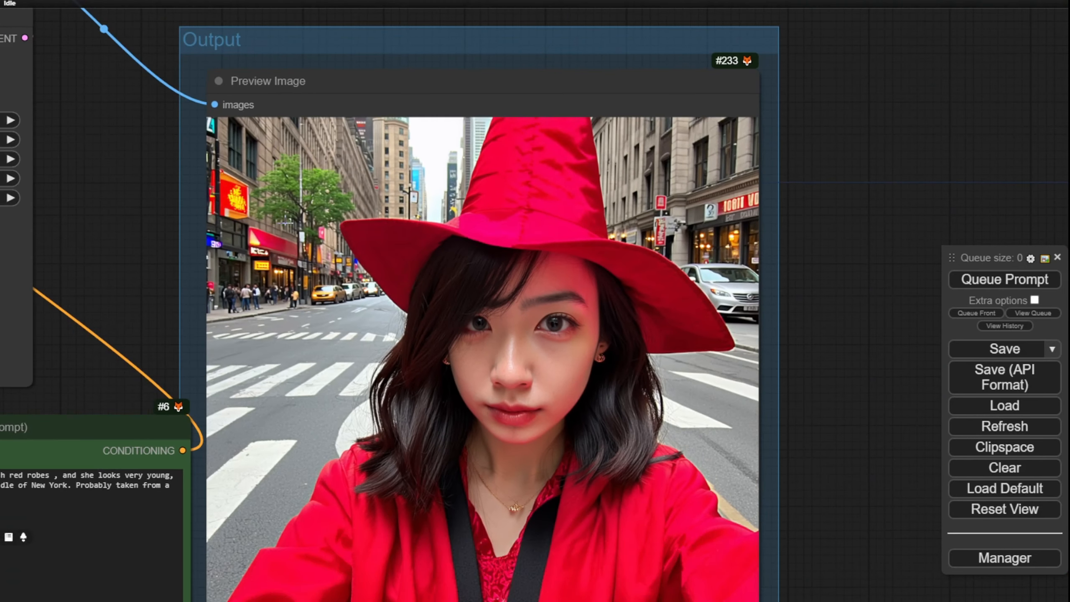
scroll(282, 221, "up", 8)
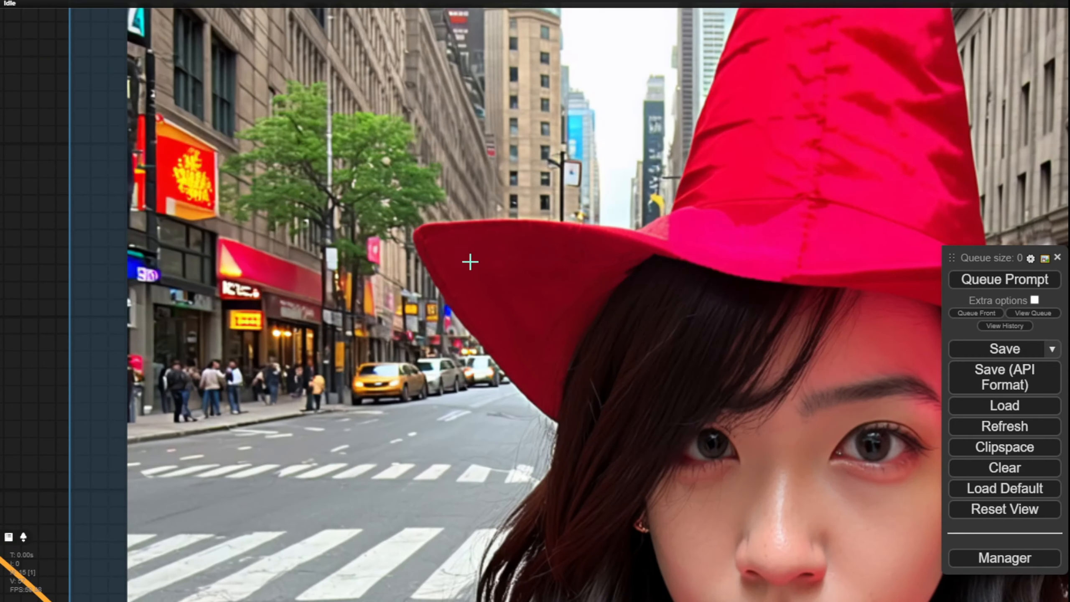
scroll(468, 270, "down", 3)
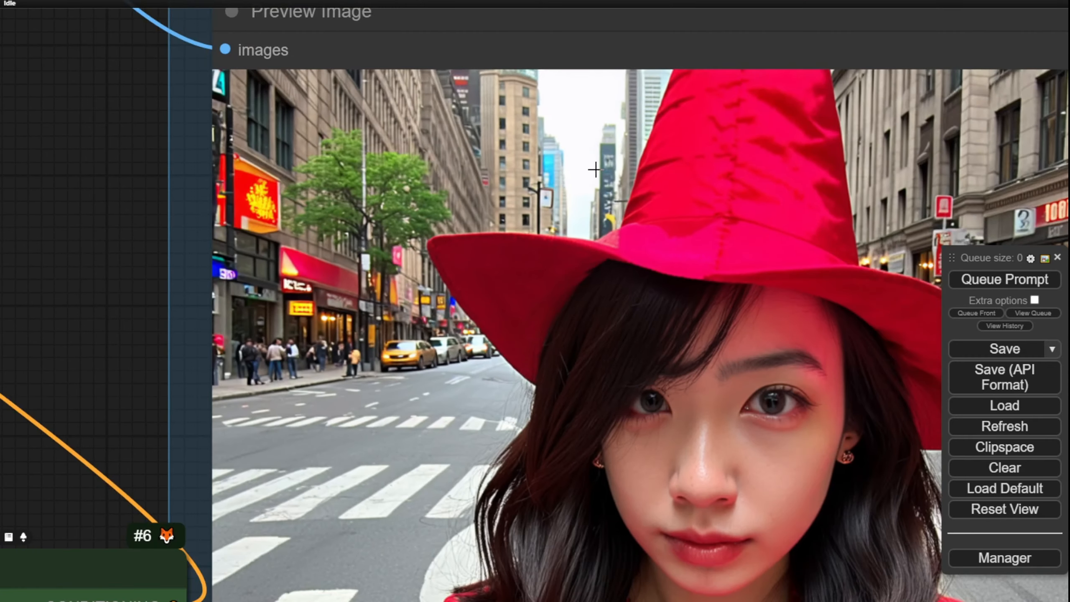
Step: Add ", Time Square" after "New York" in the wizard prompt and generate the image
scroll(471, 340, "down", 4)
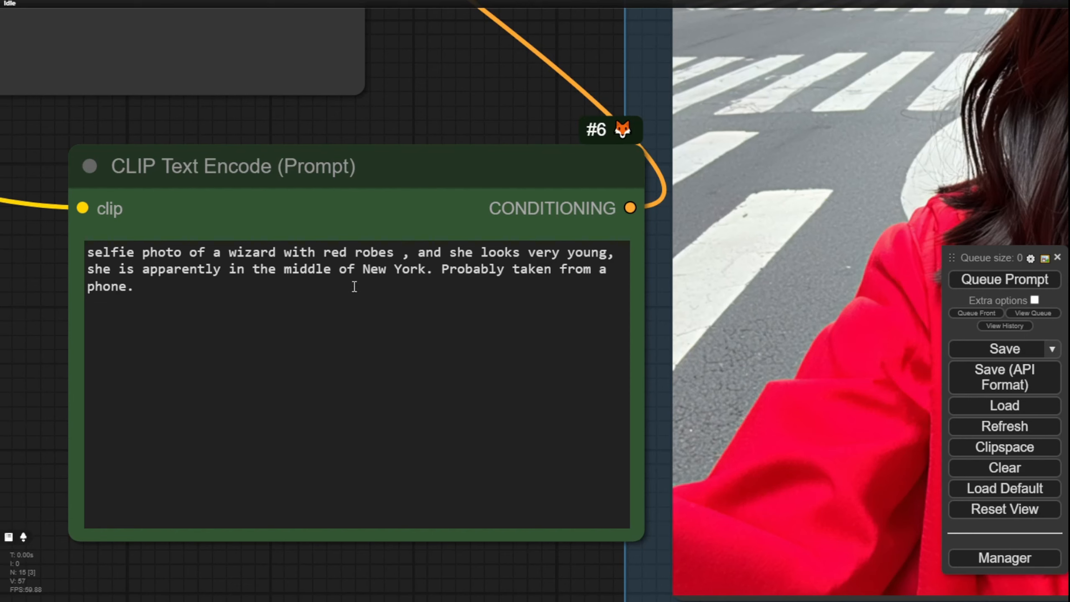
left_click(426, 272)
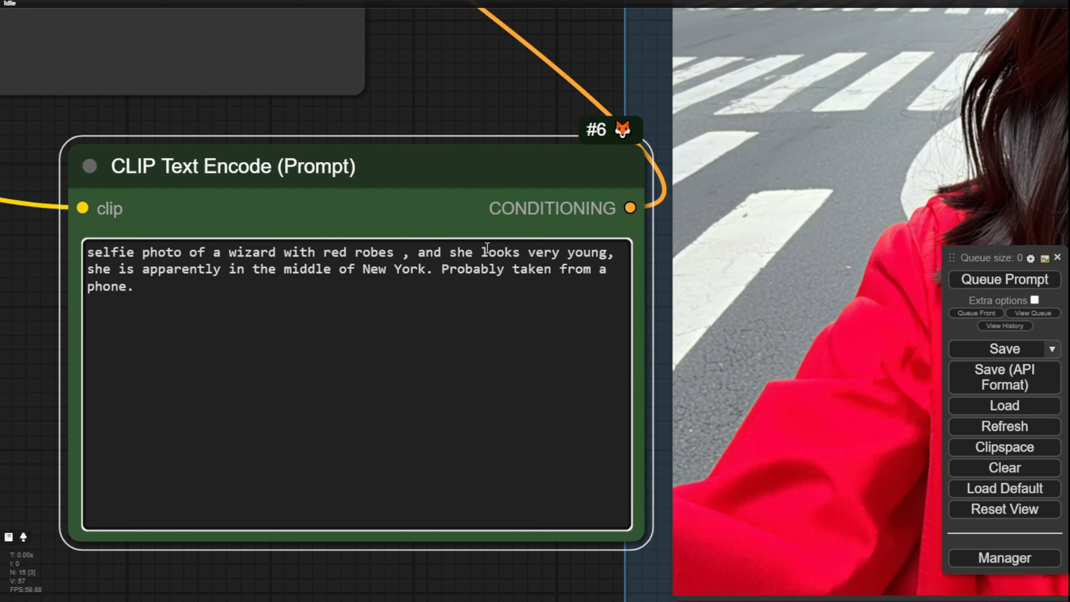
type(", Time")
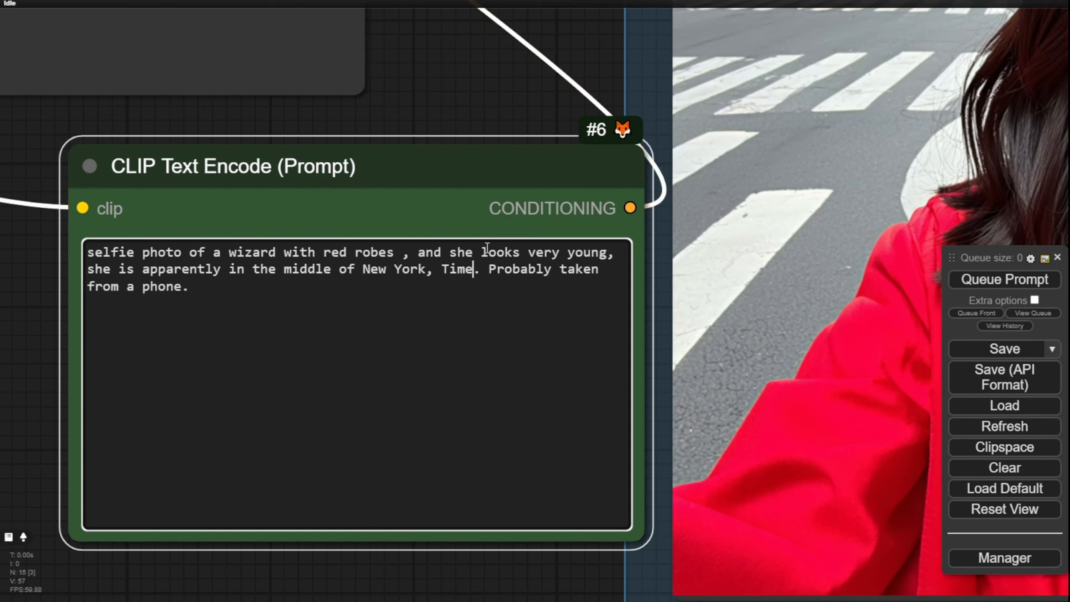
type(" Squa")
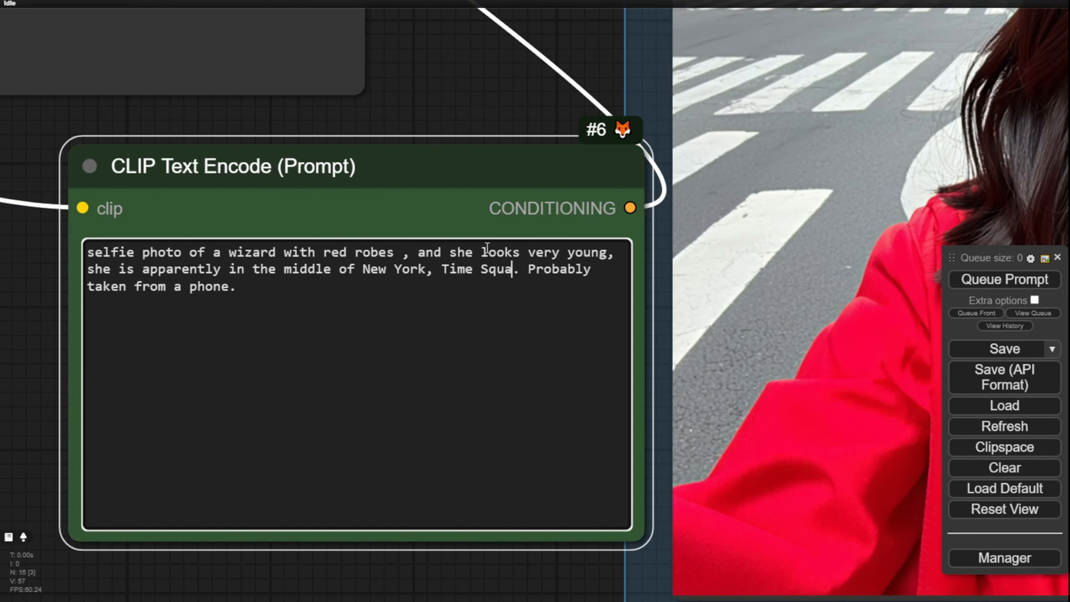
type("re")
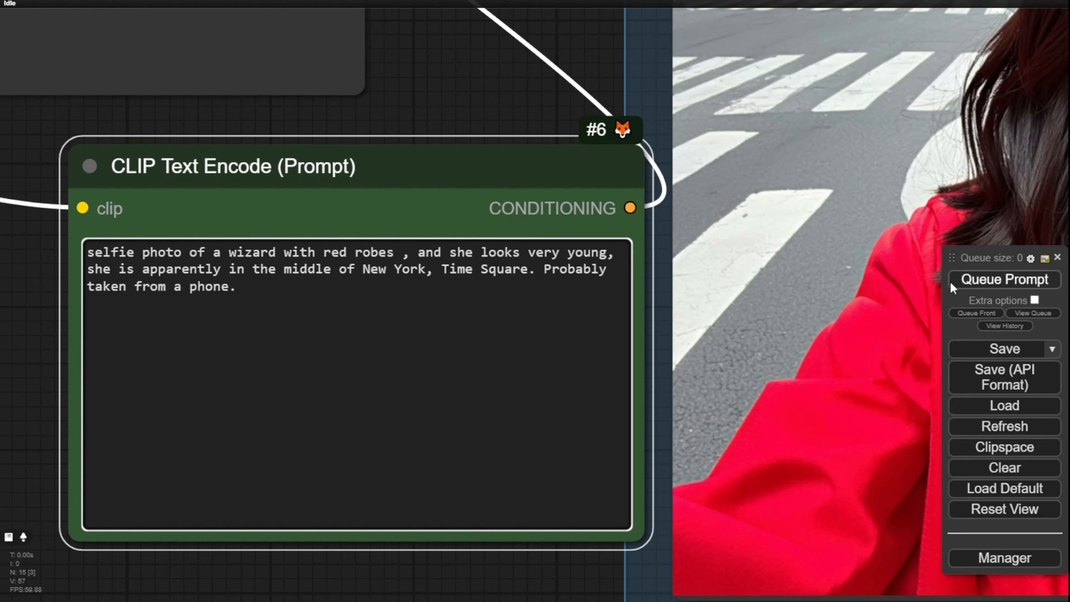
left_click(1024, 281)
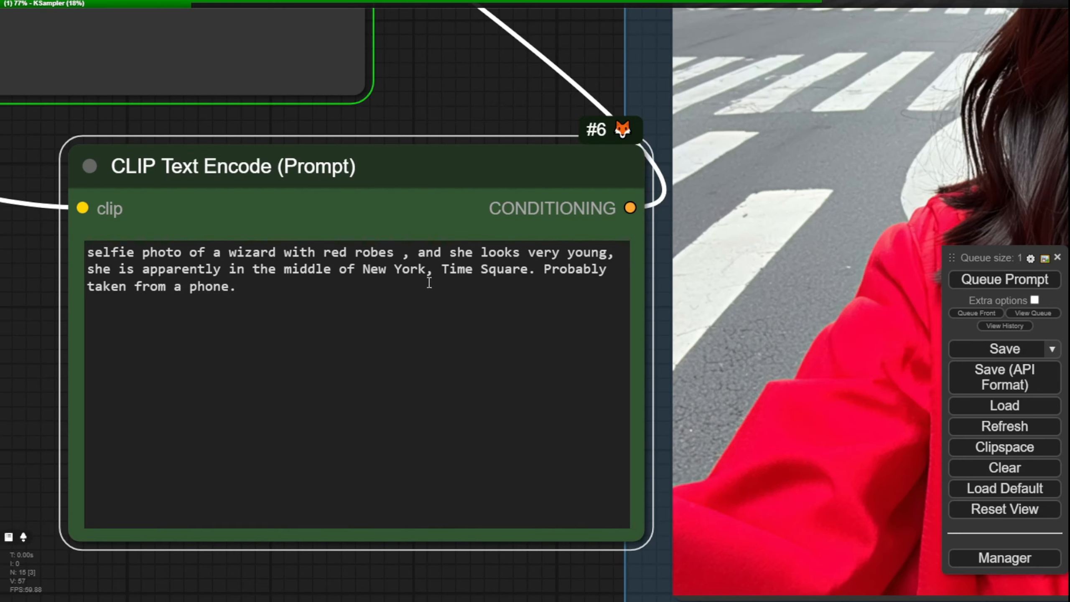
Step: Examine the new wizard selfie up close, comparing the billboards, crowd and red robes with the "New York, Time Square" prompt
left_click_drag(362, 269, 536, 269)
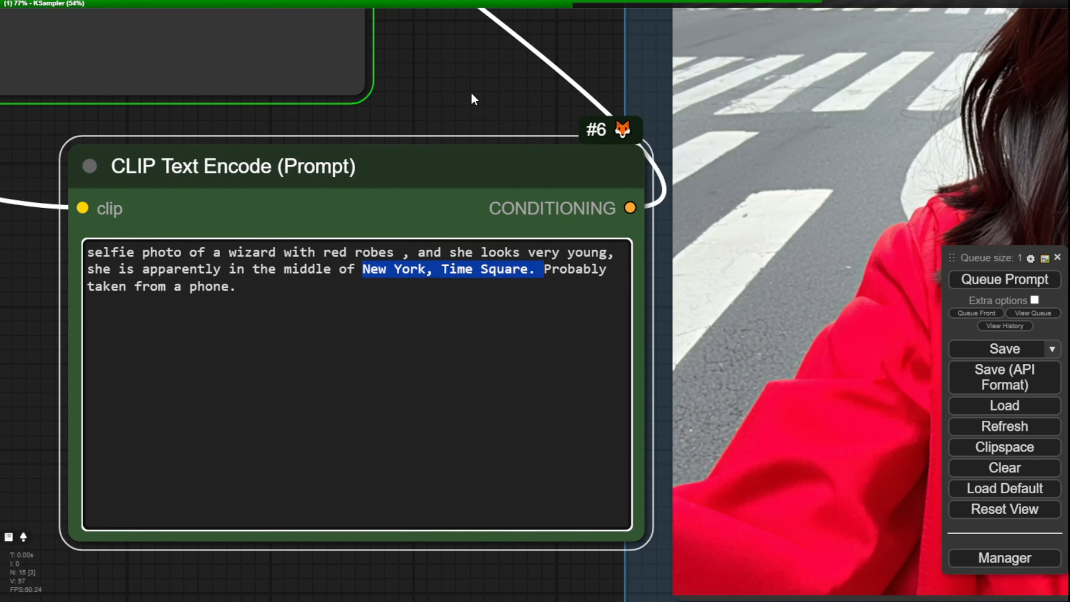
scroll(470, 92, "down", 3)
left_click_drag(471, 92, 300, 216)
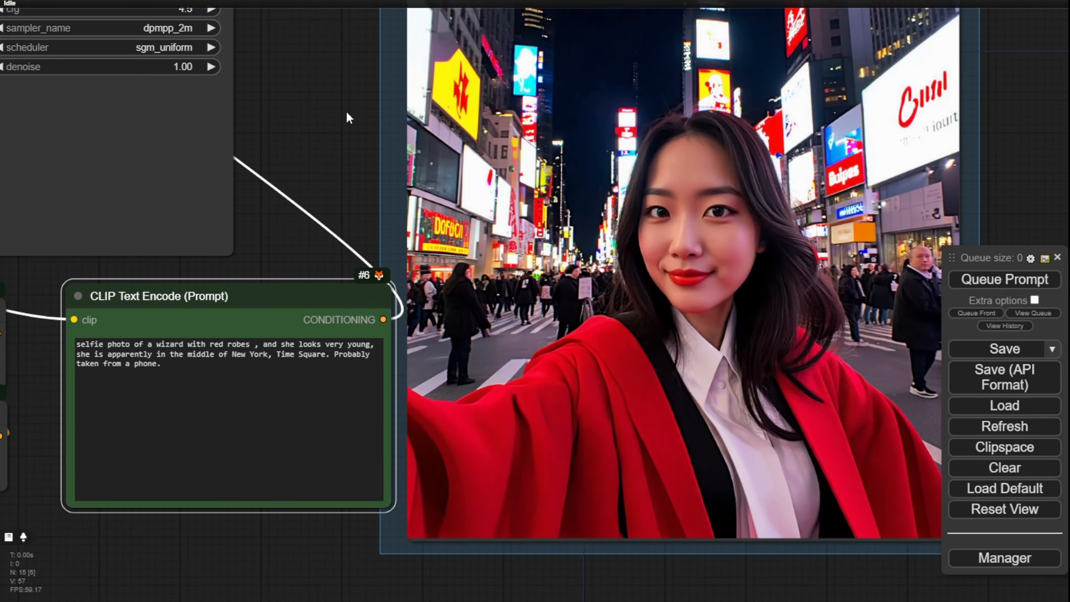
scroll(346, 110, "down", 2)
left_click_drag(338, 115, 234, 228)
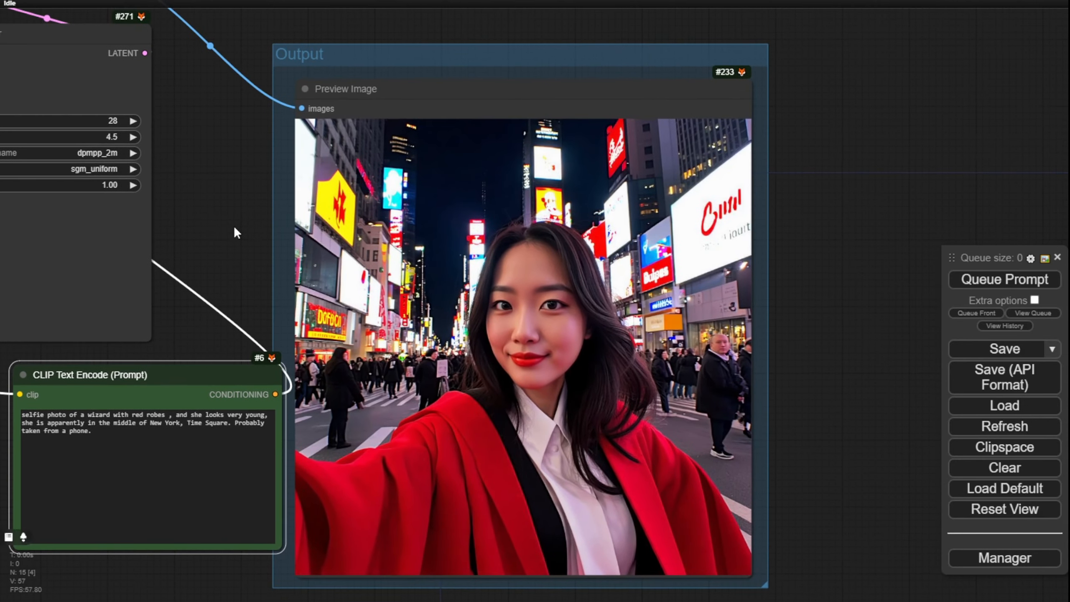
scroll(421, 178, "up", 5)
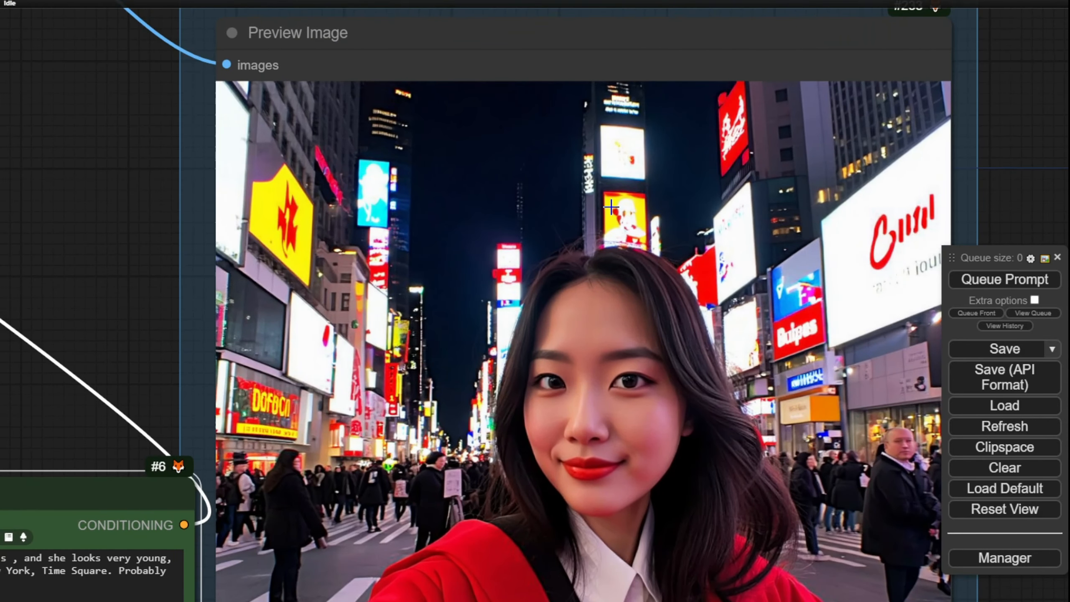
scroll(619, 288, "up", 7)
scroll(624, 299, "up", 2)
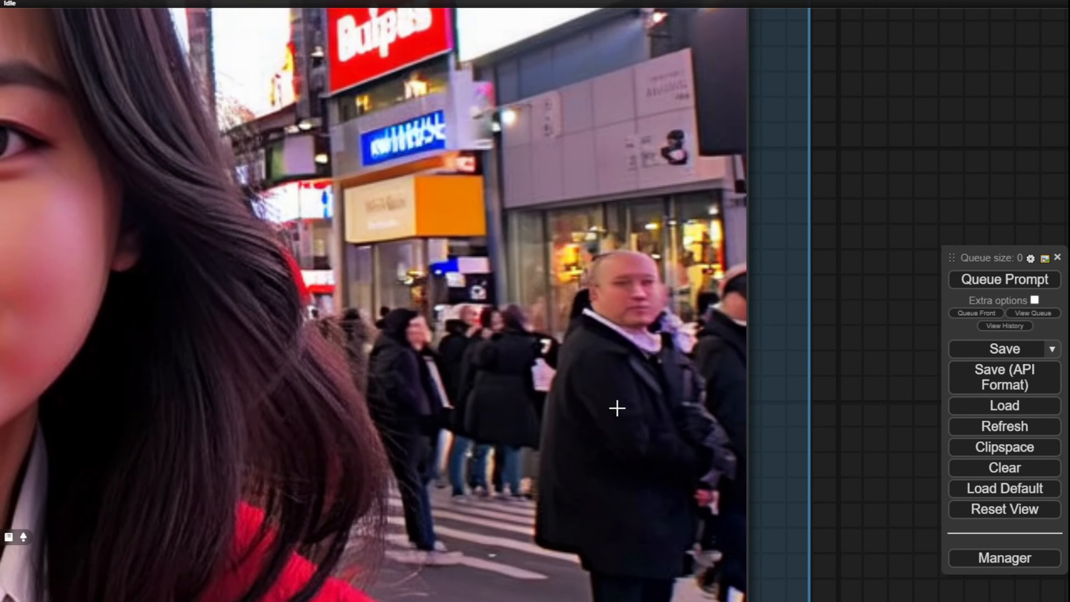
scroll(666, 438, "down", 3)
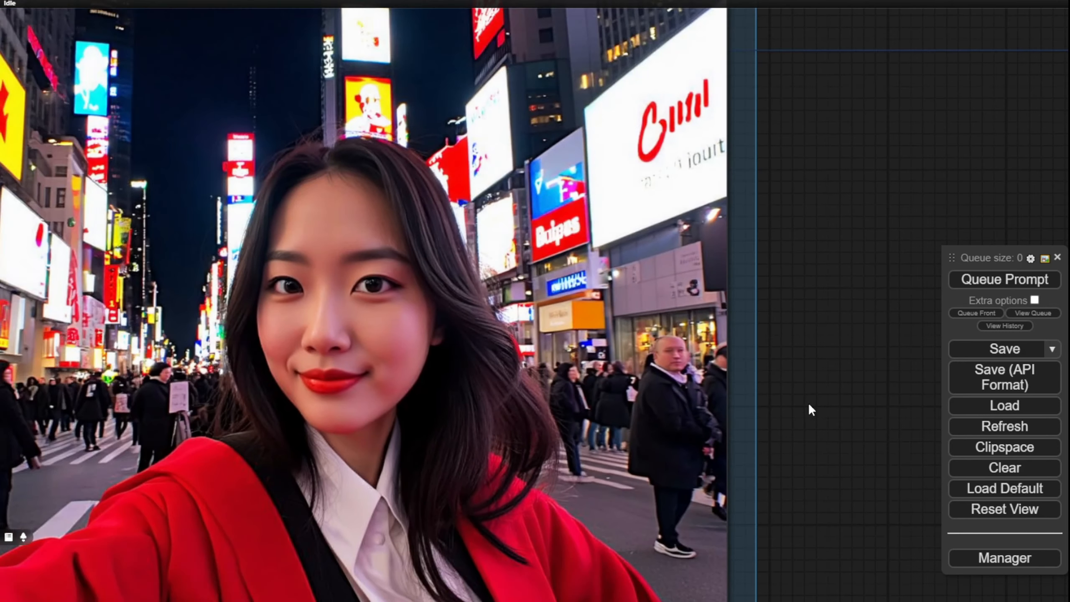
left_click_drag(809, 403, 896, 191)
scroll(896, 191, "down", 2)
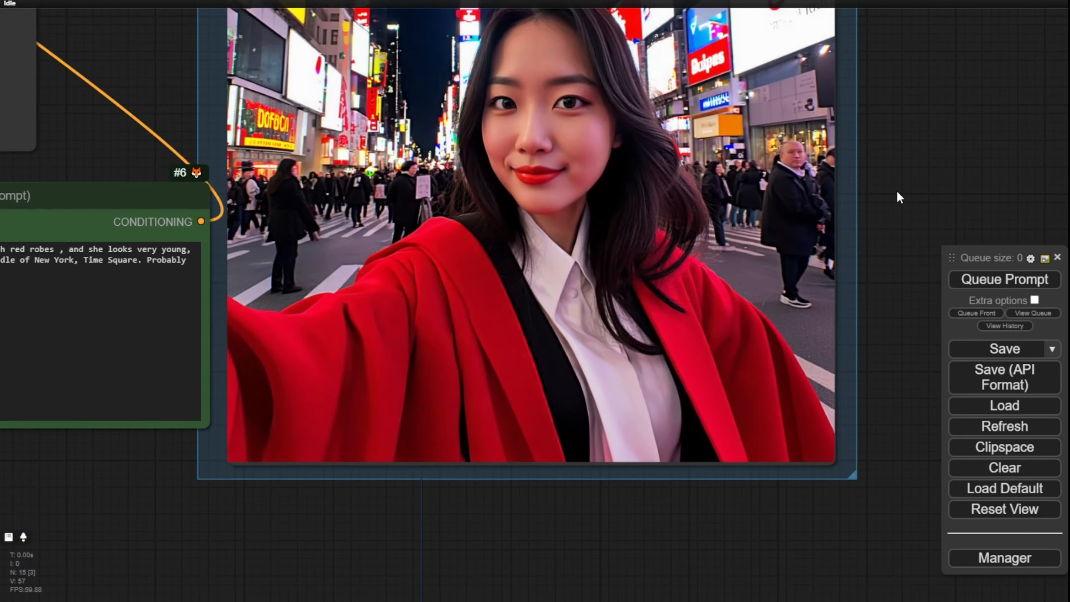
left_click_drag(937, 132, 942, 197)
scroll(927, 166, "down", 2)
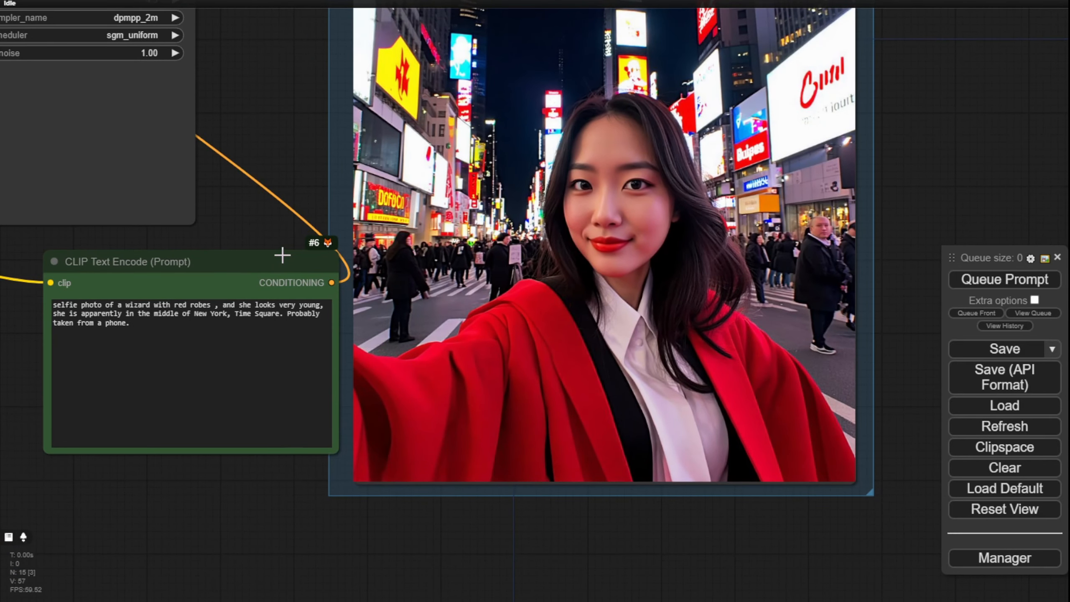
Step: Look over the sample images on the stable-diffusion-3-medium model card on Hugging Face
left_click(228, 313)
type(",")
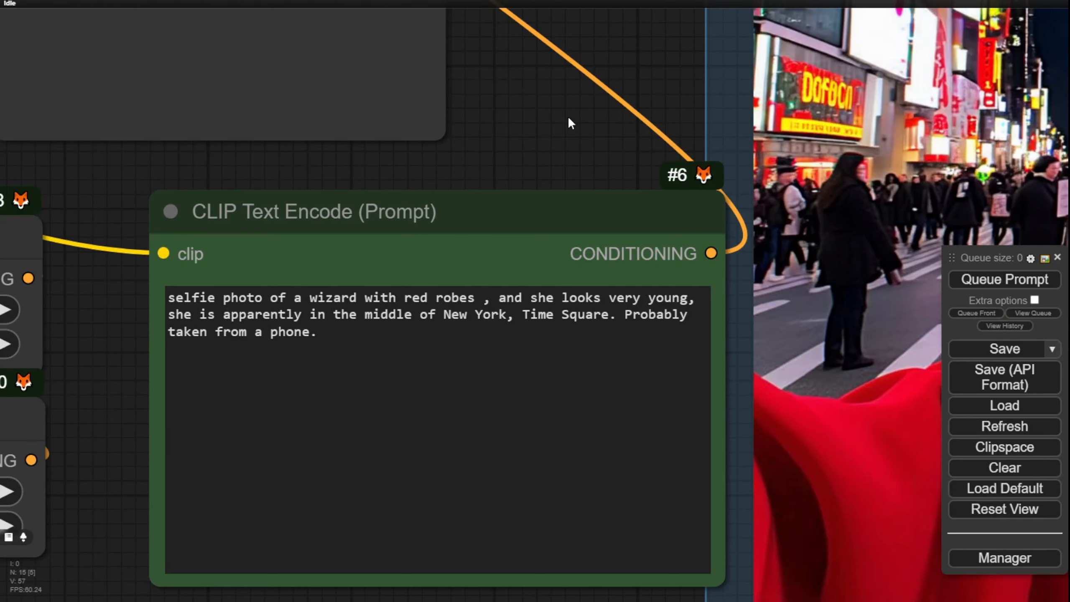
left_click_drag(567, 118, 346, 206)
scroll(405, 98, "down", 3)
scroll(346, 208, "down", 1)
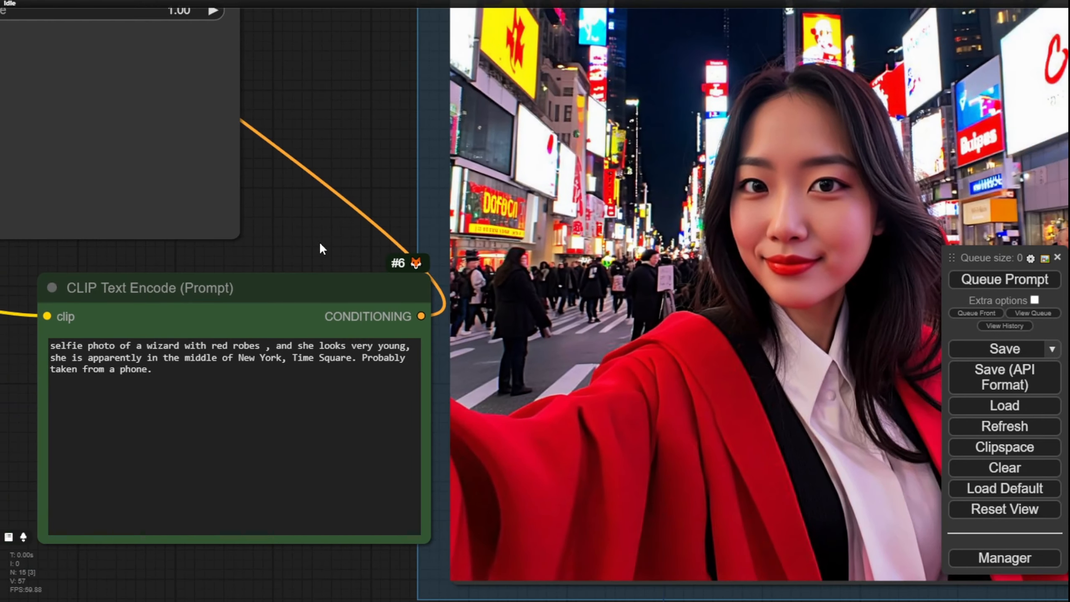
Step: Back in ComfyUI, review the full wizard prompt text alongside the generated Time Square selfie
left_click_drag(317, 244, 396, 213)
scroll(330, 273, "up", 3)
mouse_move(65, 338)
left_mouse_down()
mouse_move(265, 340)
mouse_move(59, 337)
mouse_move(63, 321)
left_mouse_up()
left_click(350, 371)
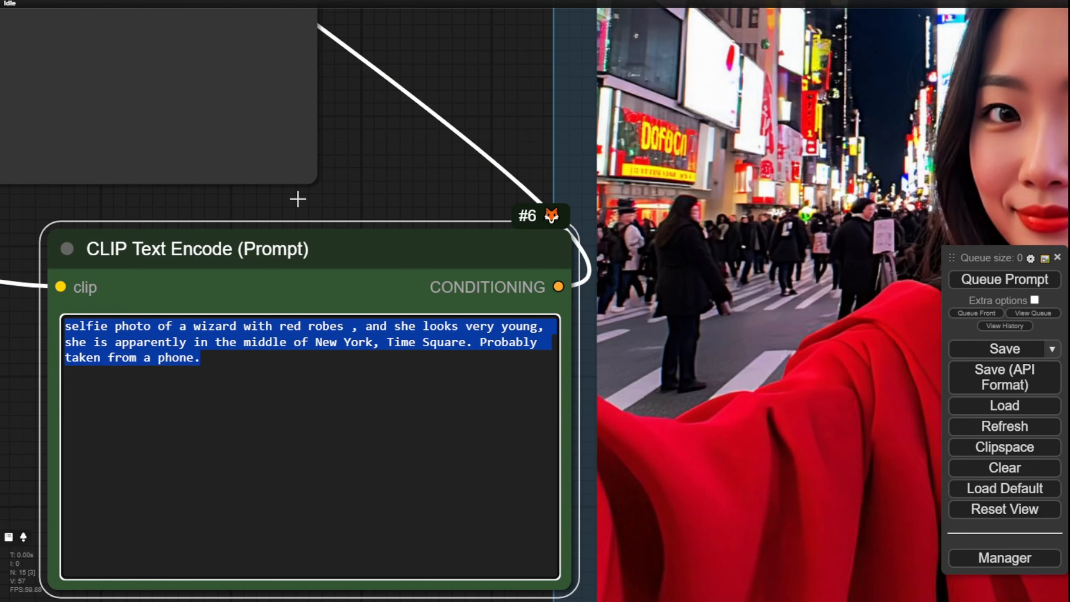
scroll(413, 172, "down", 5)
left_click_drag(465, 65, 269, 142)
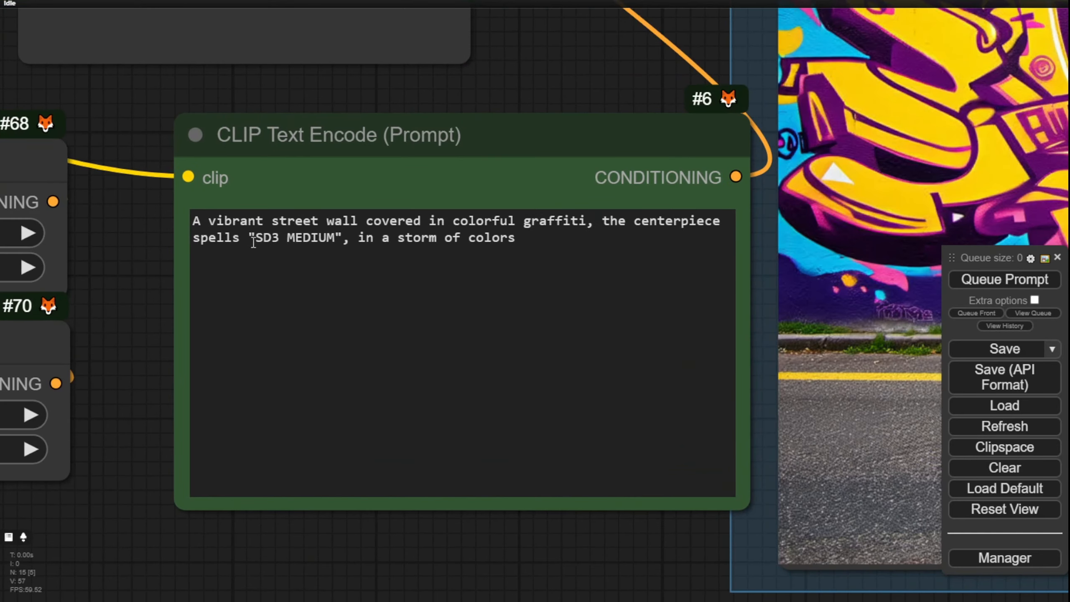
Step: Highlight "SD3 MEDIUM" in the graffiti prompt and compare the wording with the lettering in the generated street wall
left_click_drag(249, 237, 275, 235)
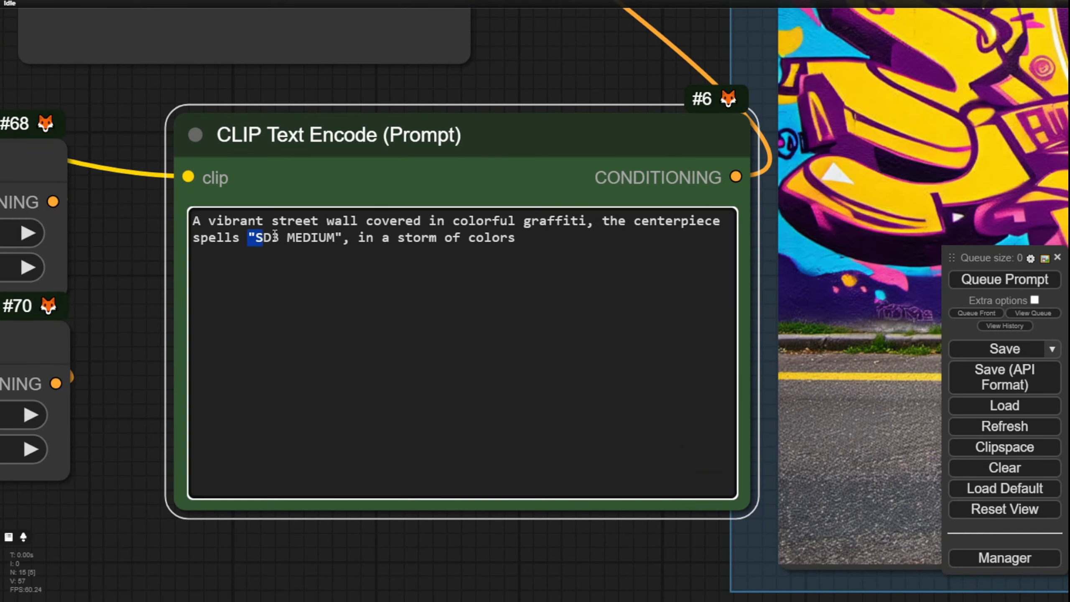
key("shift+Right")
key("shift+Right")
key("shift+Right")
key("shift+Right")
key("shift+Right")
key("shift+Right")
key("shift+Right")
key("shift+Right")
key("shift+Right")
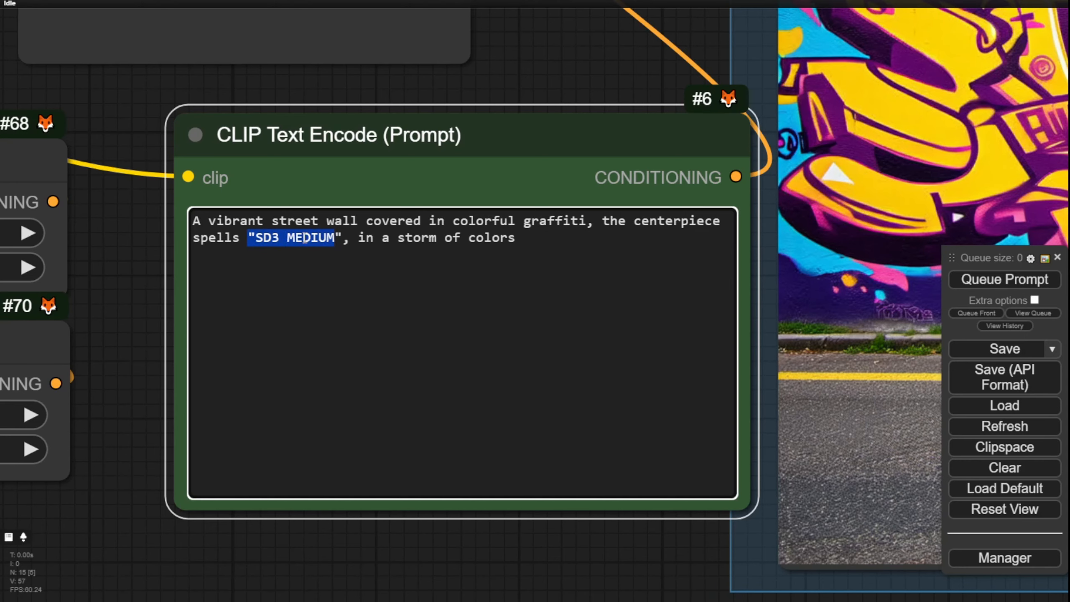
left_click(575, 63)
scroll(577, 61, "down", 4)
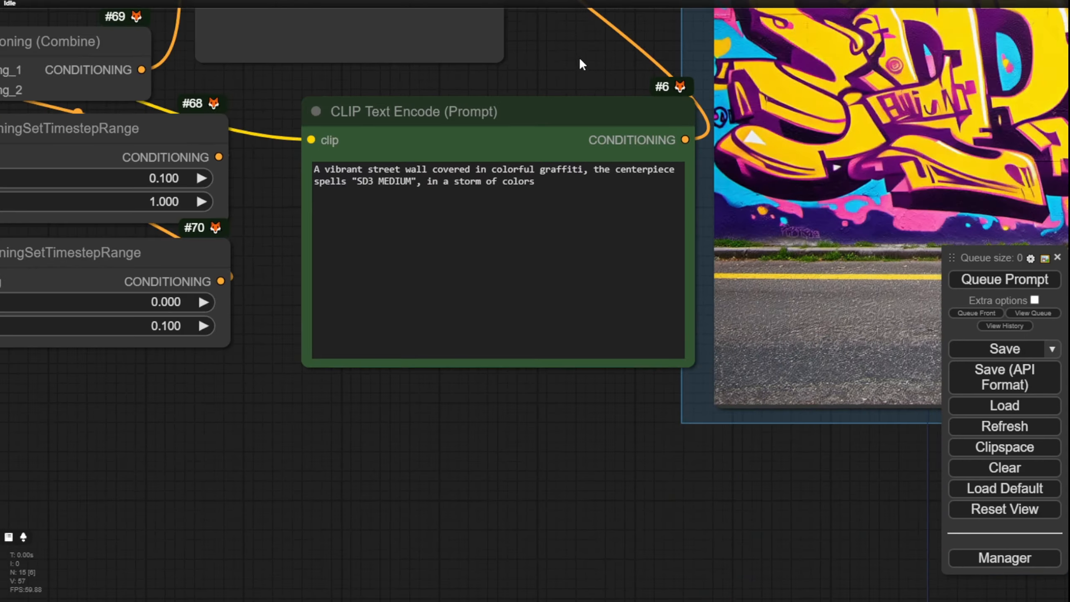
scroll(579, 59, "down", 4)
left_click_drag(581, 37, 302, 205)
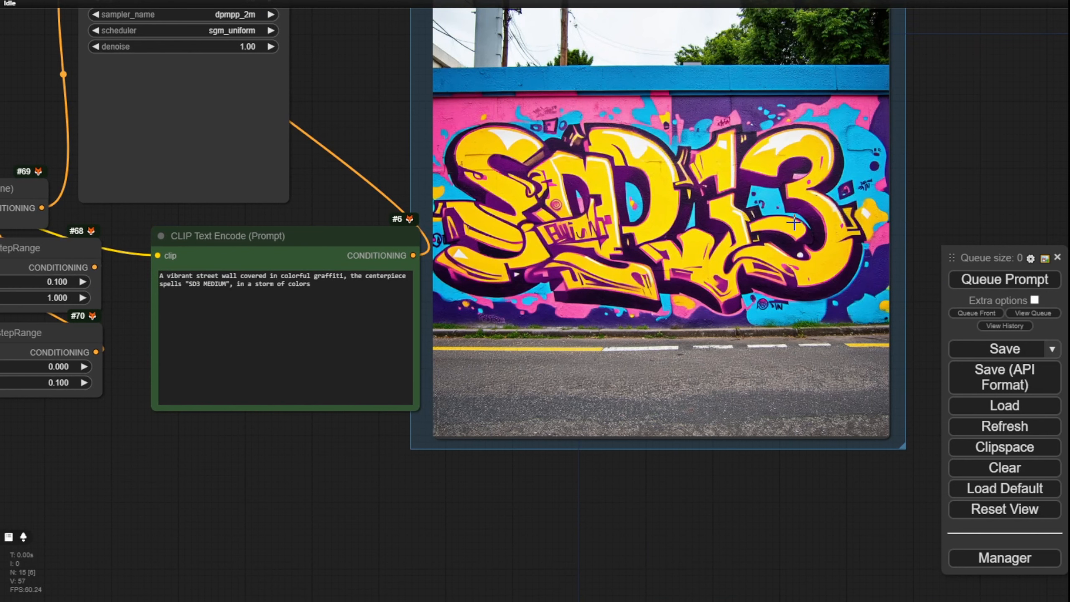
scroll(533, 183, "up", 3)
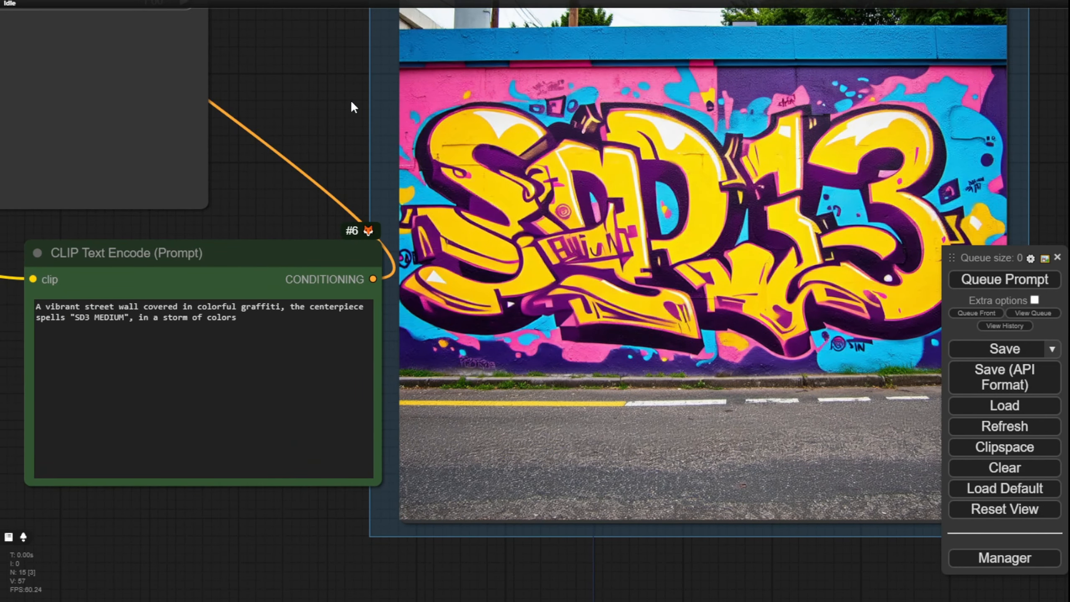
Step: Examine the next graffiti wall image up close, checking both lines of lettering against "SD3 MEDIUM" in the prompt
left_click_drag(353, 104, 261, 85)
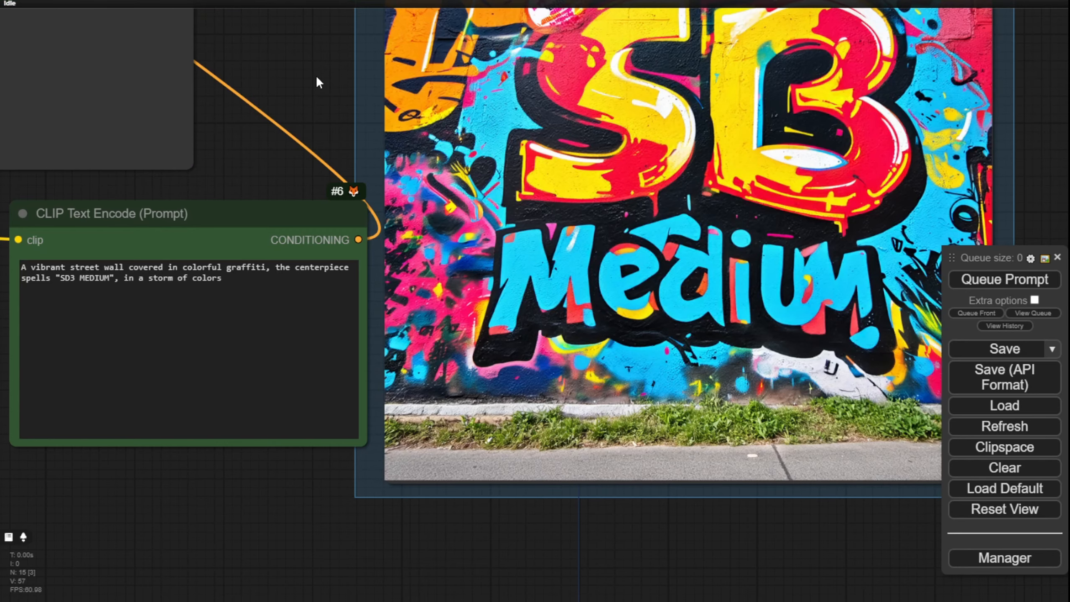
scroll(316, 76, "down", 4)
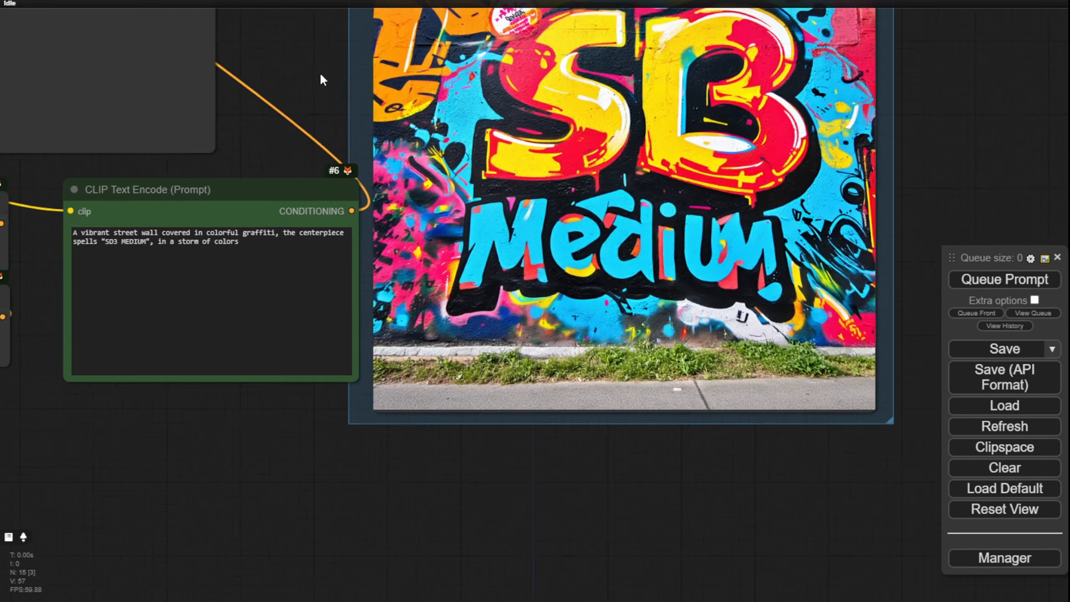
left_click_drag(315, 88, 297, 150)
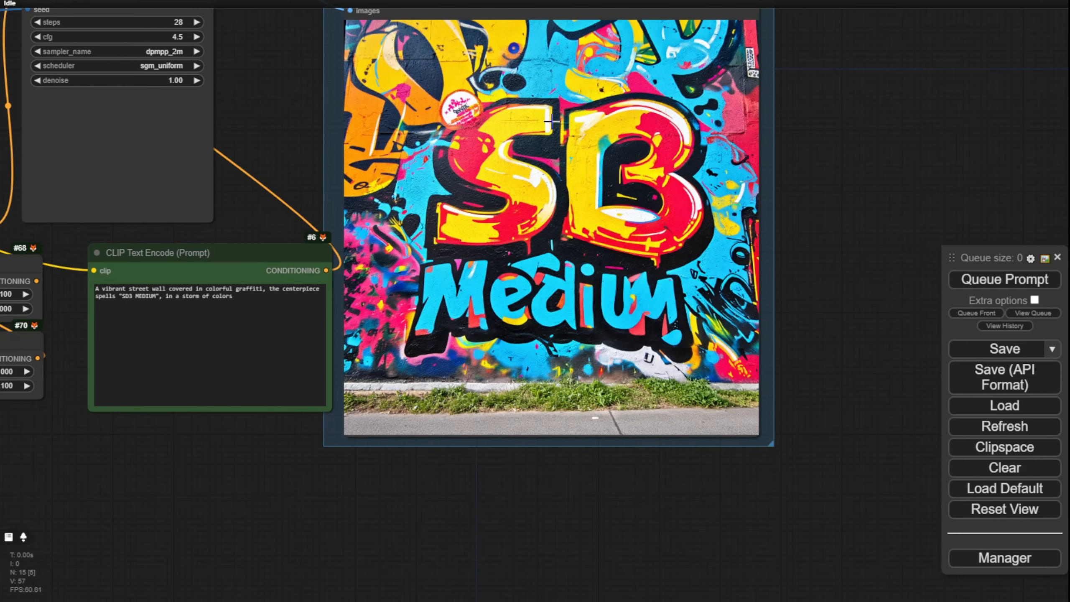
scroll(665, 161, "up", 6)
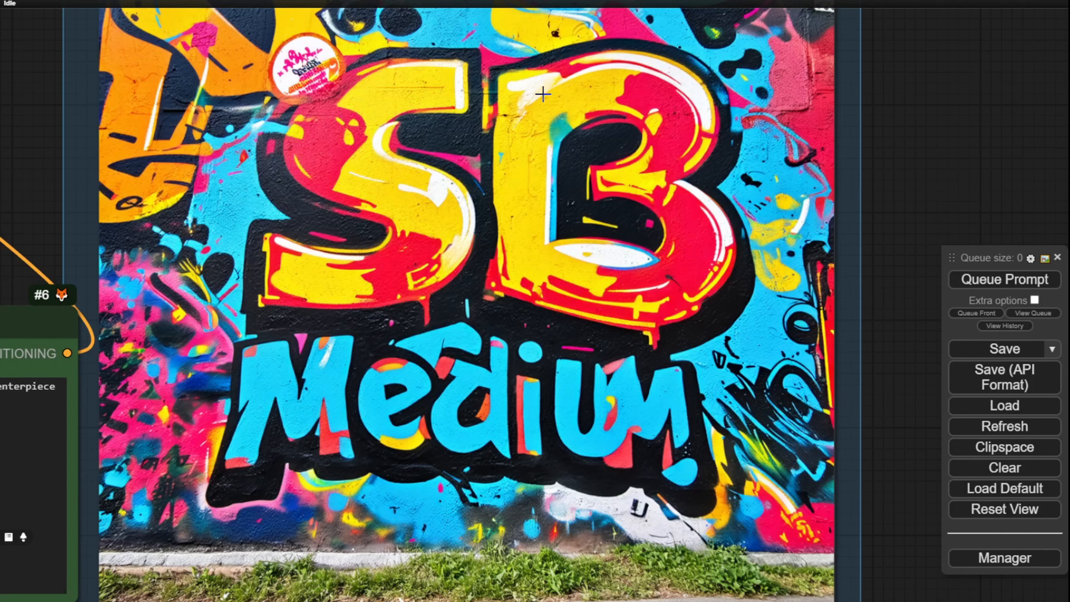
scroll(569, 199, "down", 1)
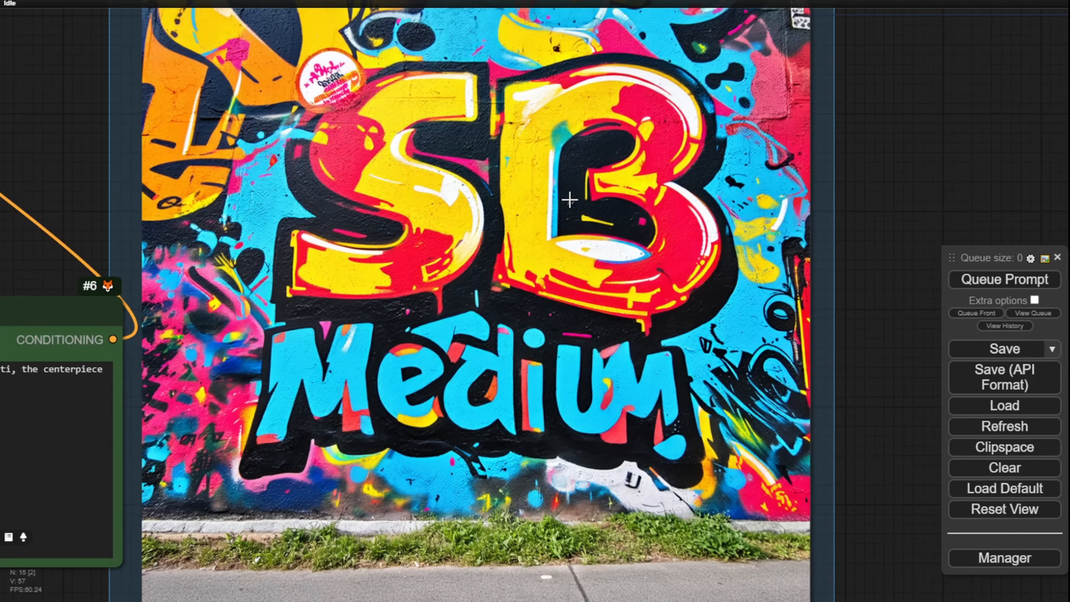
scroll(570, 200, "down", 2)
left_click_drag(840, 248, 862, 130)
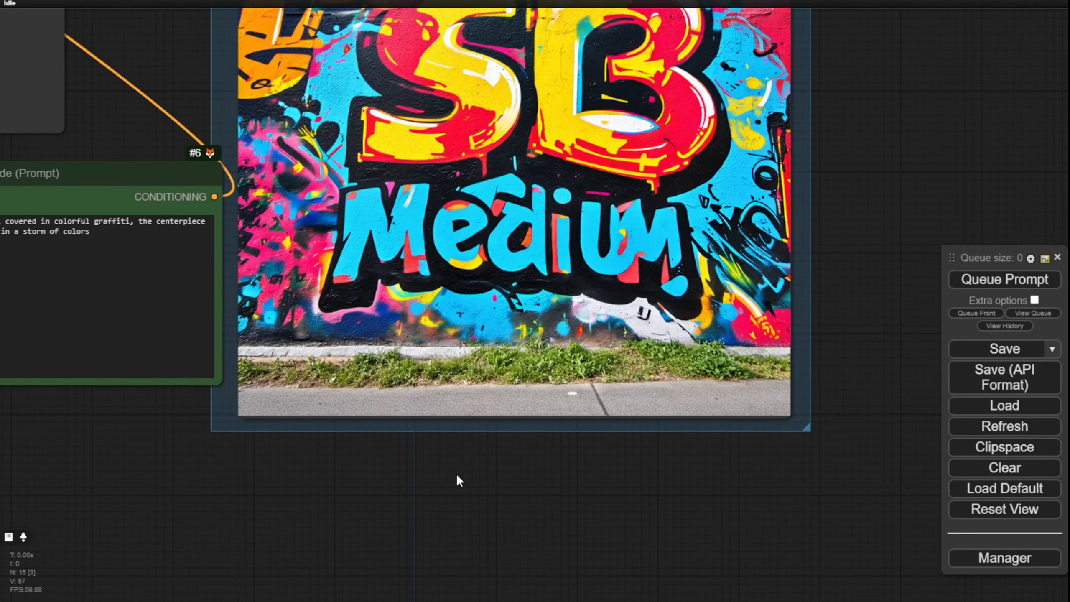
left_click_drag(458, 476, 700, 484)
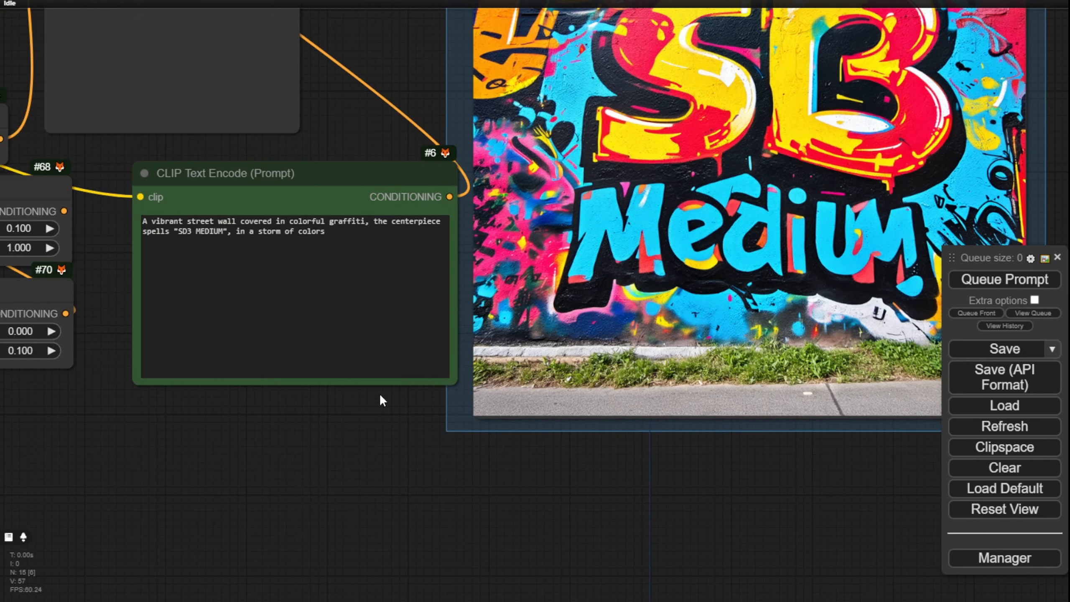
scroll(369, 439, "down", 4)
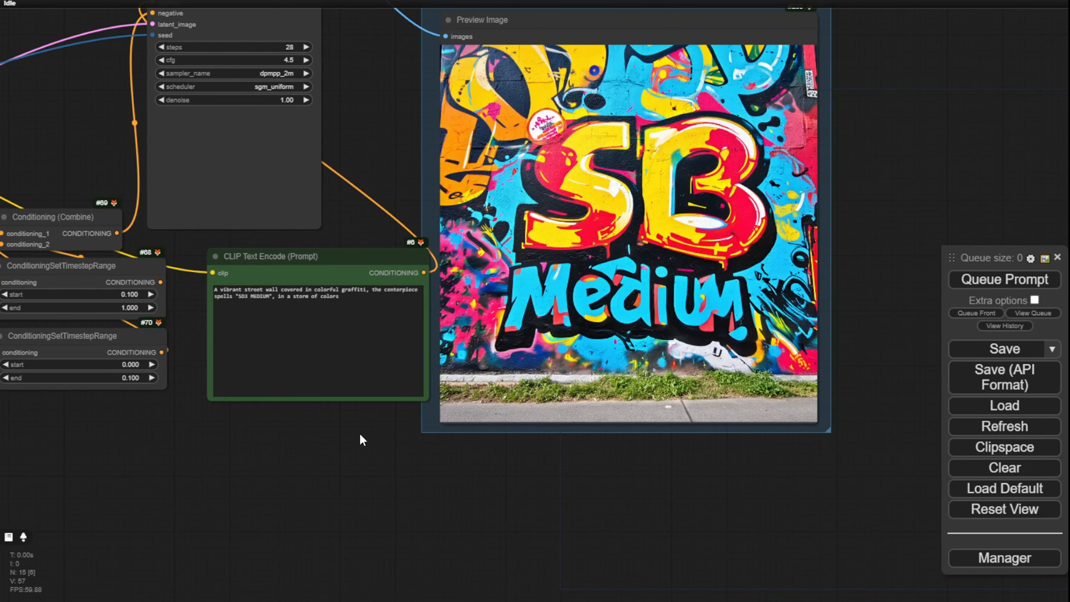
scroll(357, 428, "up", 4)
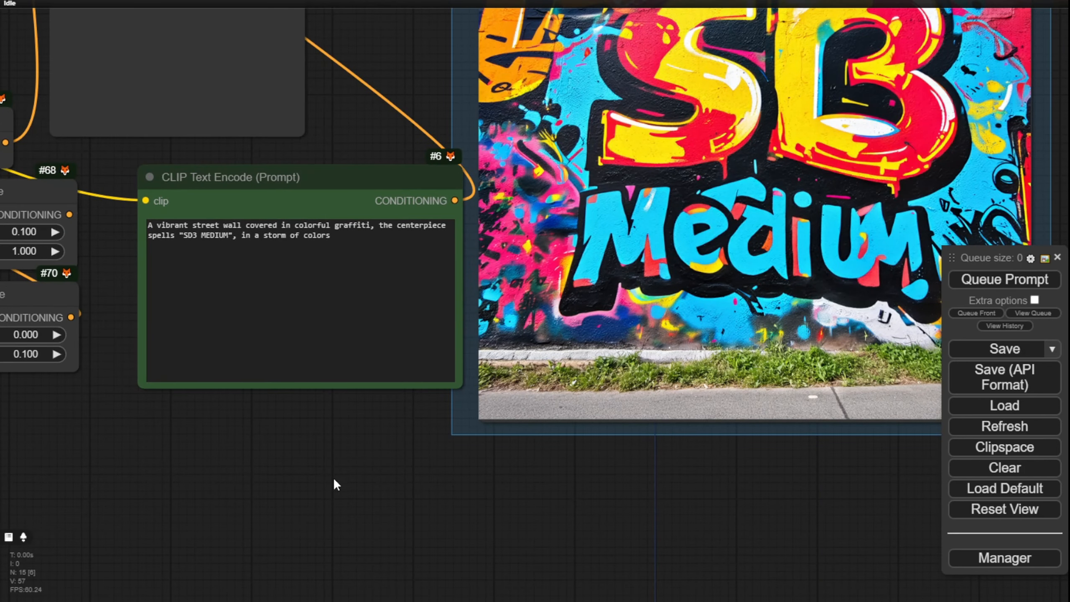
Step: Generate another image from the same graffiti prompt and check its centerpiece spelling against "SD3 MEDIUM"
left_click(1005, 280)
scroll(268, 59, "up", 4)
left_click_drag(139, 318, 216, 318)
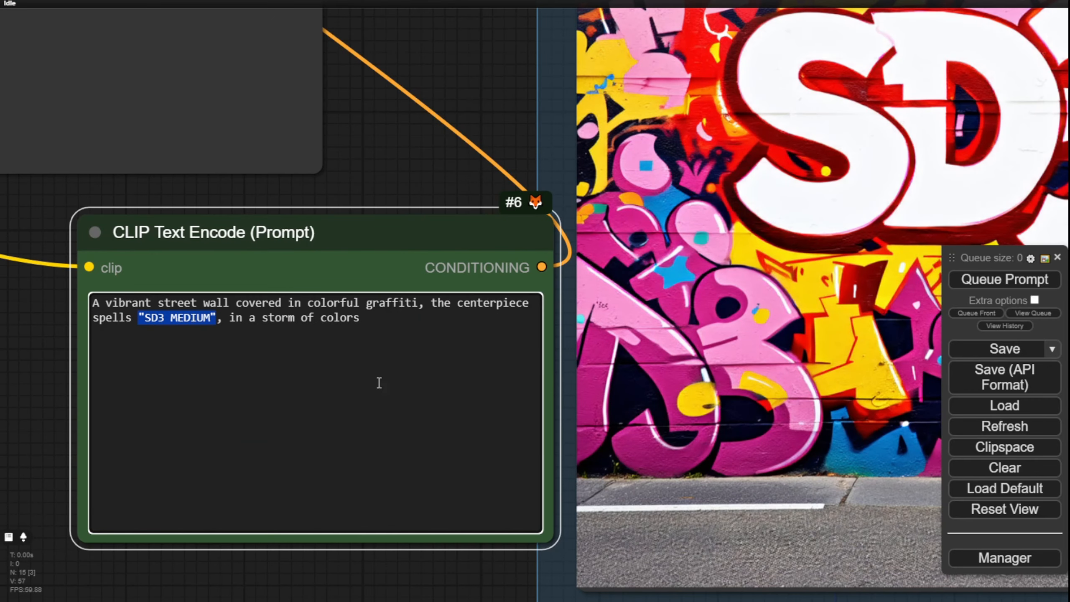
scroll(380, 158, "down", 3)
left_click_drag(409, 127, 210, 107)
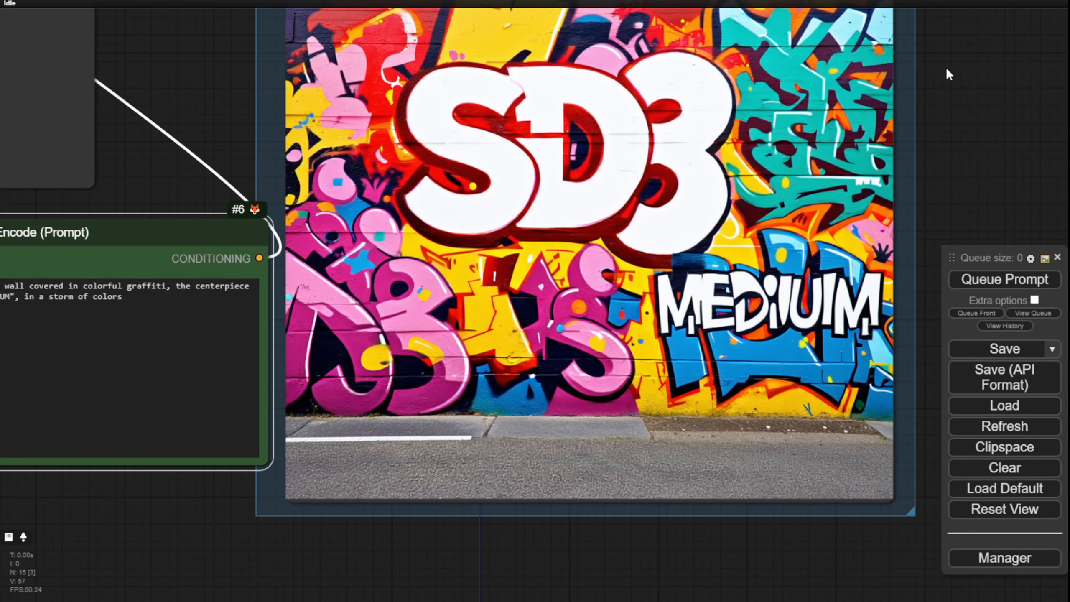
left_click_drag(958, 87, 893, 110)
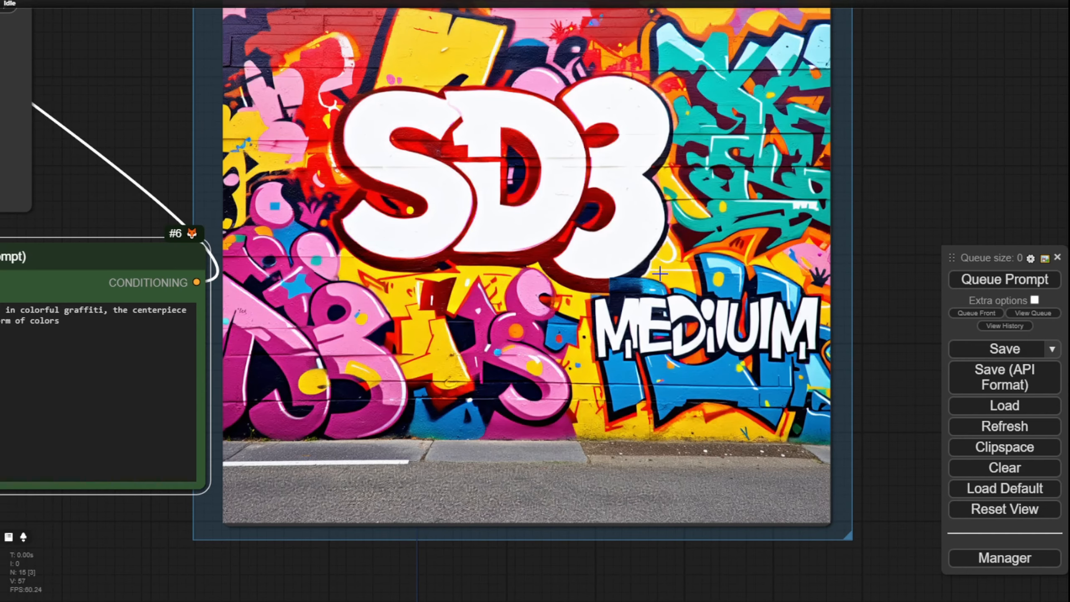
Step: Examine the "MEDIUM" lettering in the generated graffiti wall and highlight that word in the prompt to compare the spelling
scroll(749, 329, "up", 6)
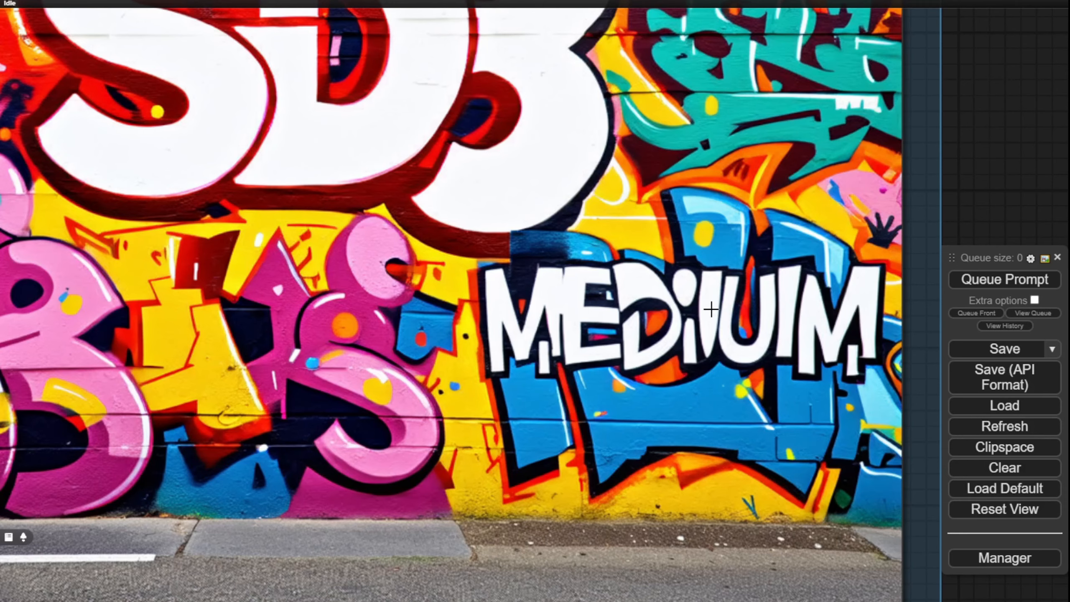
scroll(825, 319, "down", 3)
scroll(828, 321, "down", 3)
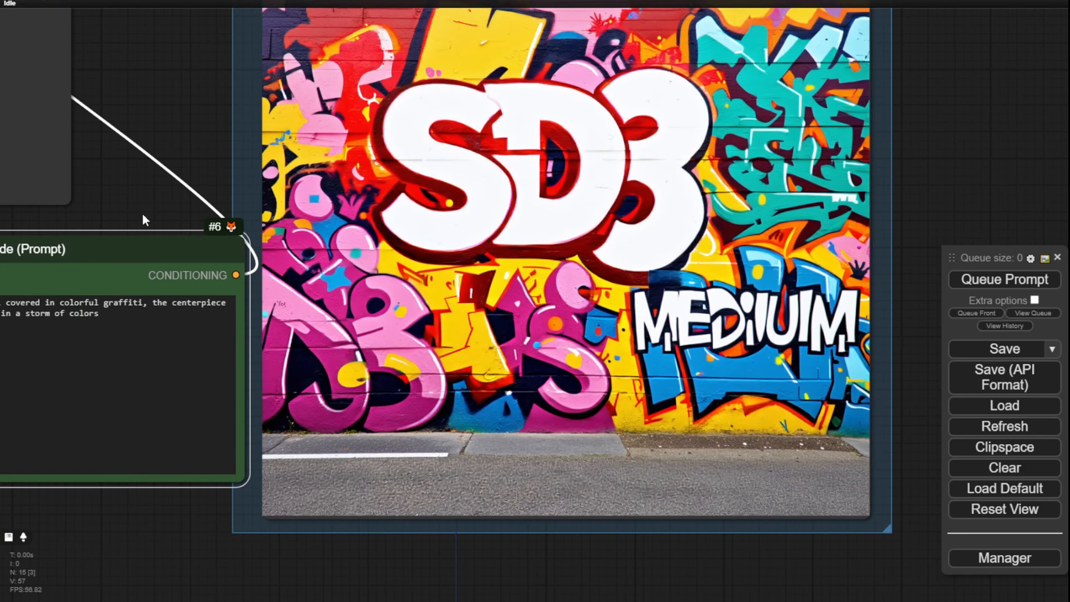
left_click_drag(142, 212, 422, 140)
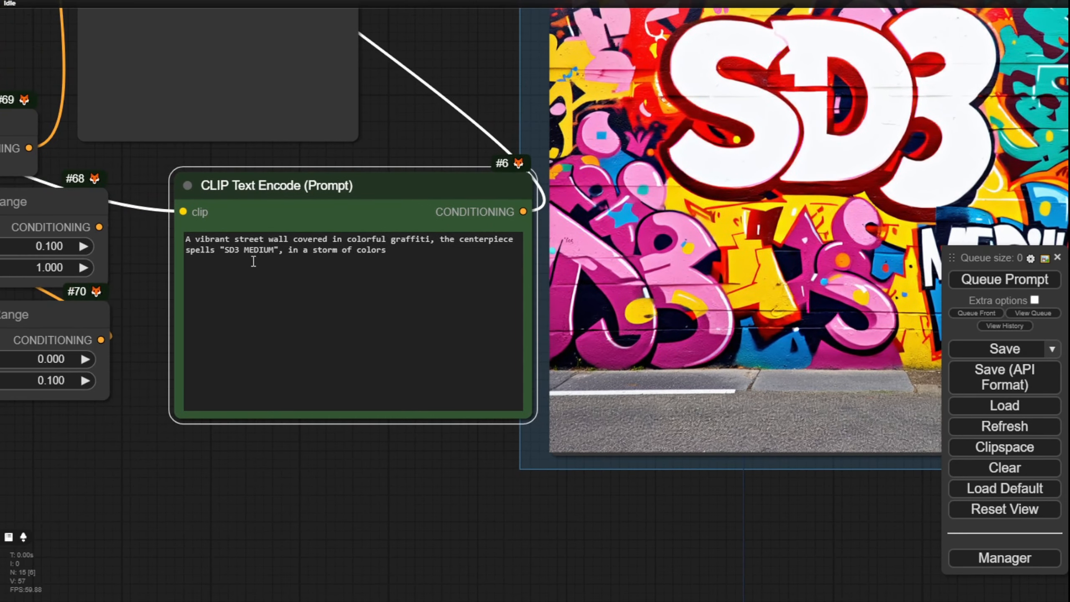
double_click(254, 251)
scroll(101, 188, "up", 3)
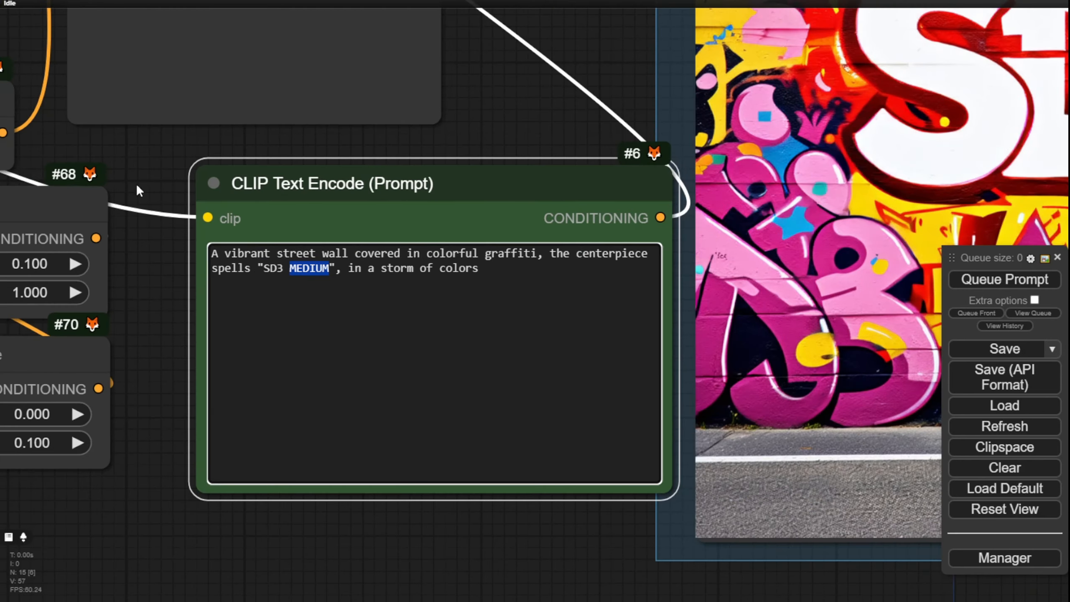
scroll(142, 183, "up", 4)
scroll(192, 197, "down", 14)
left_click_drag(588, 159, 609, 135)
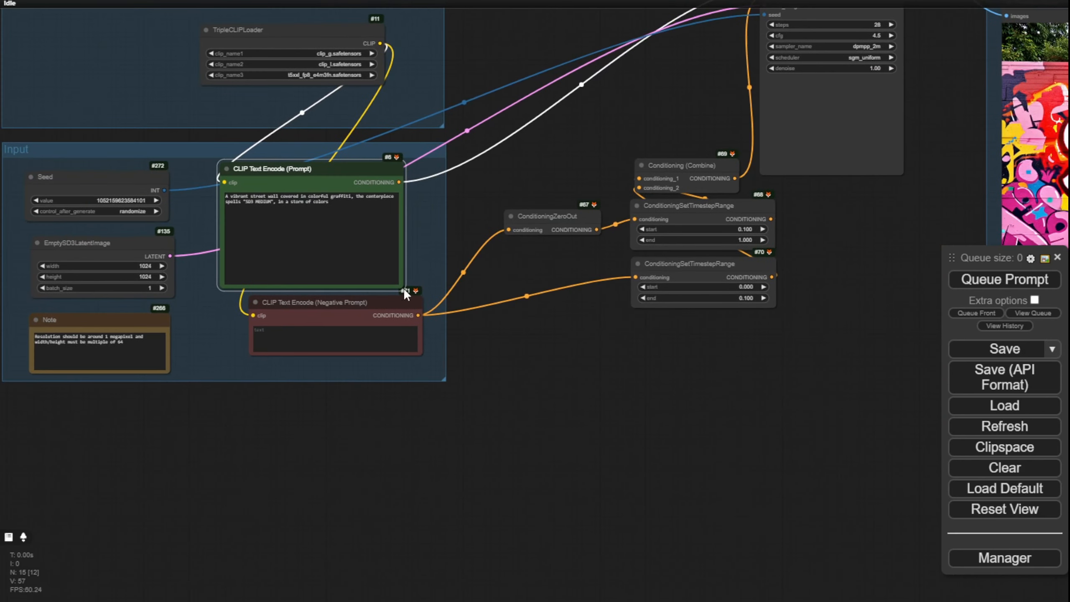
Step: Shorten the positive prompt node, reposition it above the negative prompt node, and bring up the EmptySD3LatentImage node's options
left_click_drag(400, 283, 408, 250)
left_click_drag(359, 168, 372, 188)
left_click_drag(530, 154, 747, 137)
scroll(238, 332, "up", 5)
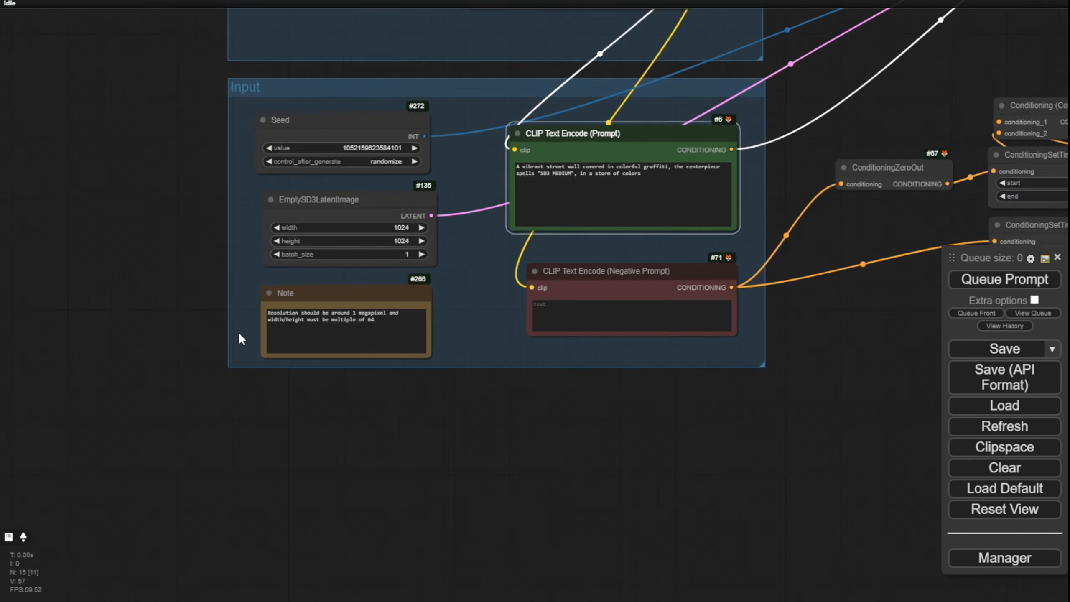
right_click(345, 157)
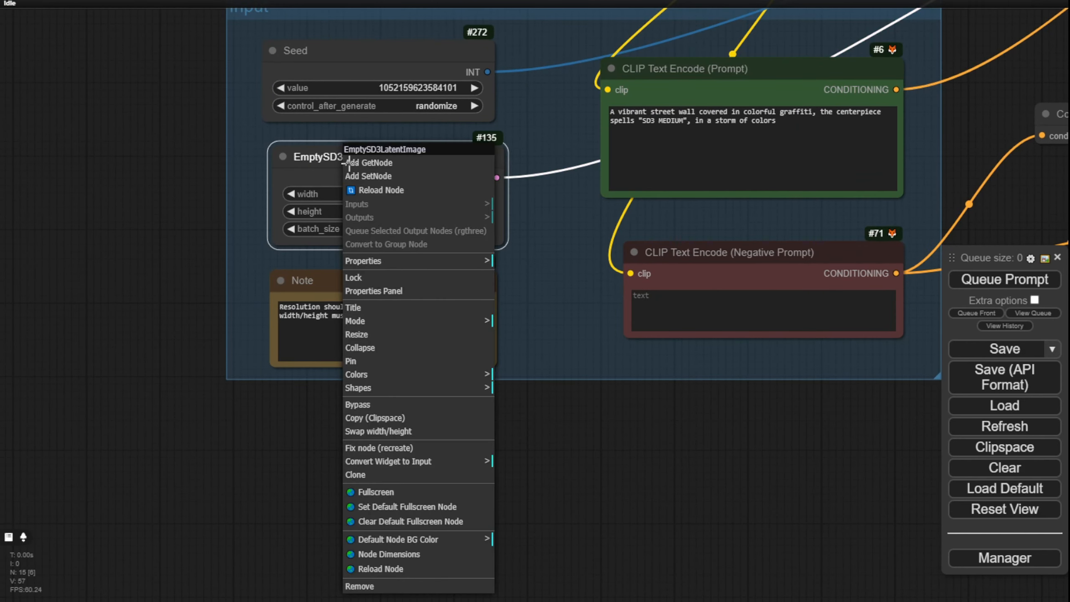
left_click(373, 291)
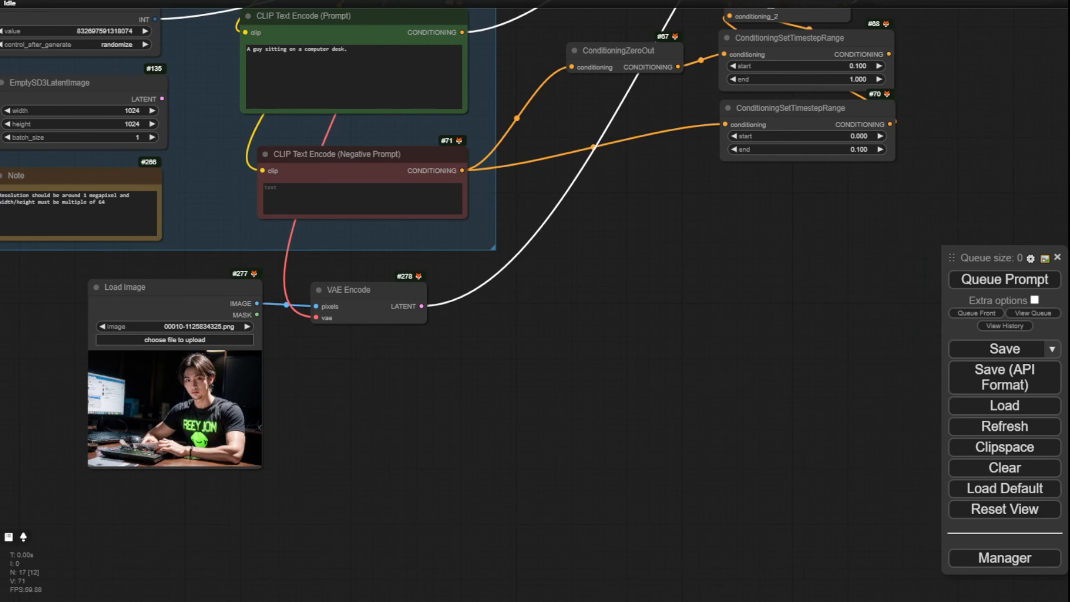
Step: Reposition the VAE Encode and Load Image nodes below the Input group and reconnect the checkpoint's VAE to VAE Encode
left_click_drag(584, 316, 609, 461)
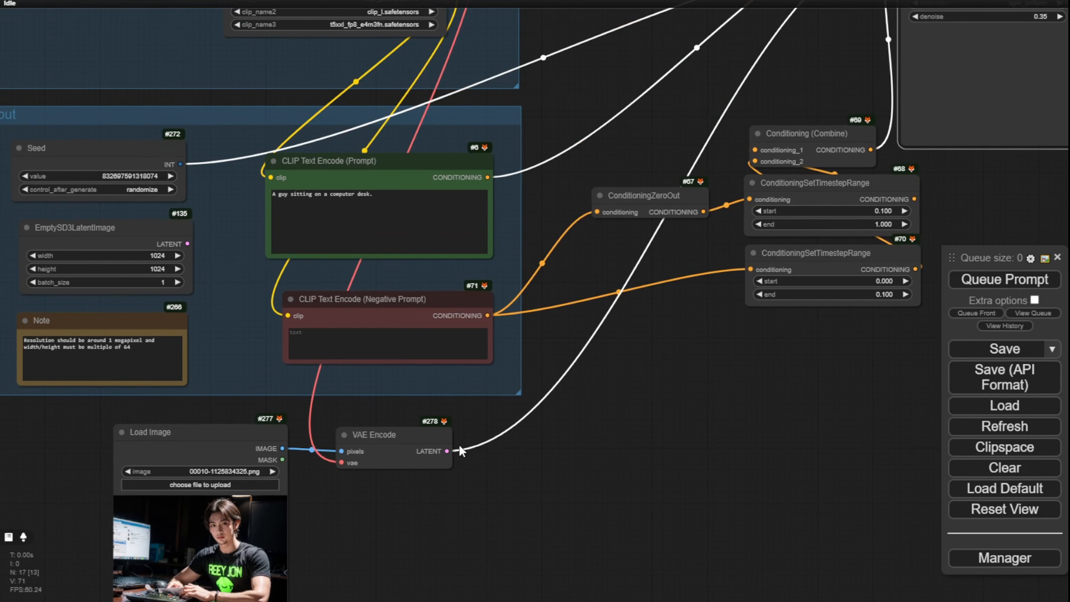
left_click_drag(429, 439, 458, 430)
left_click_drag(276, 436, 318, 429)
scroll(397, 482, "up", 4)
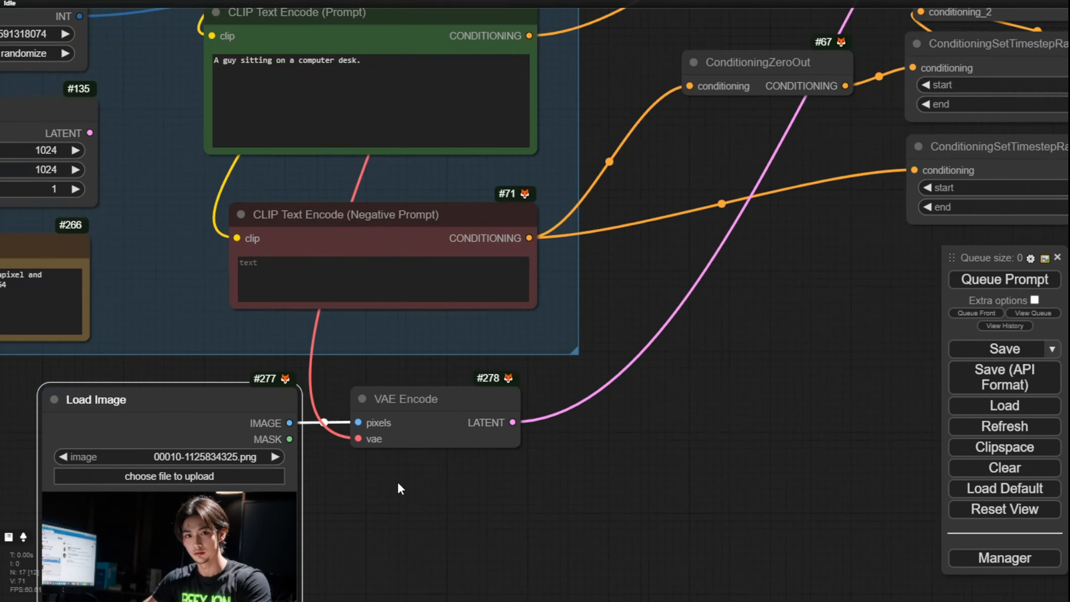
scroll(397, 482, "up", 3)
left_click_drag(397, 482, 545, 430)
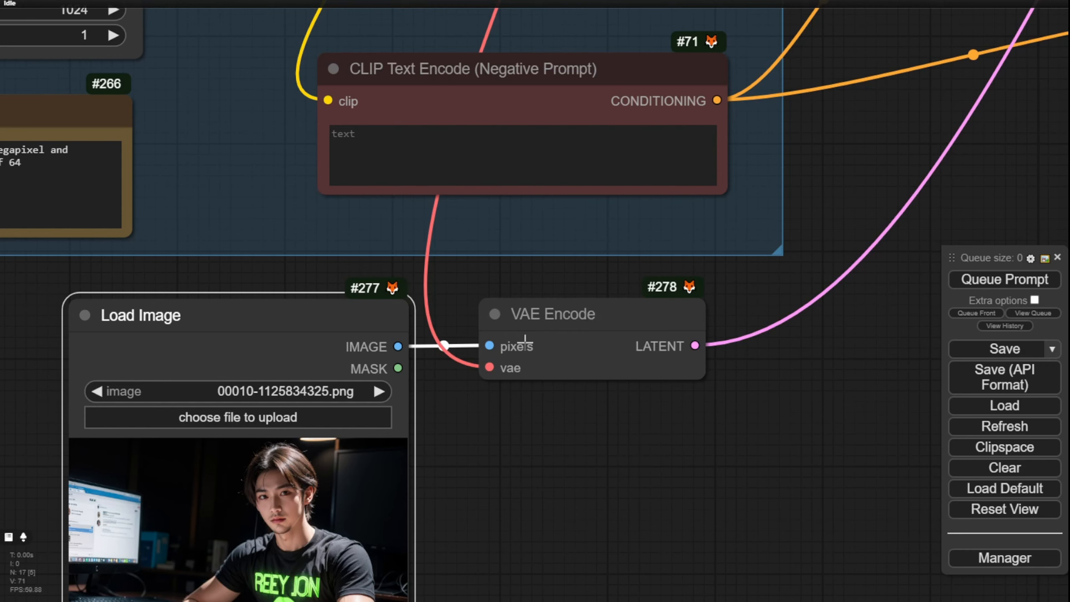
left_click_drag(490, 367, 598, 12)
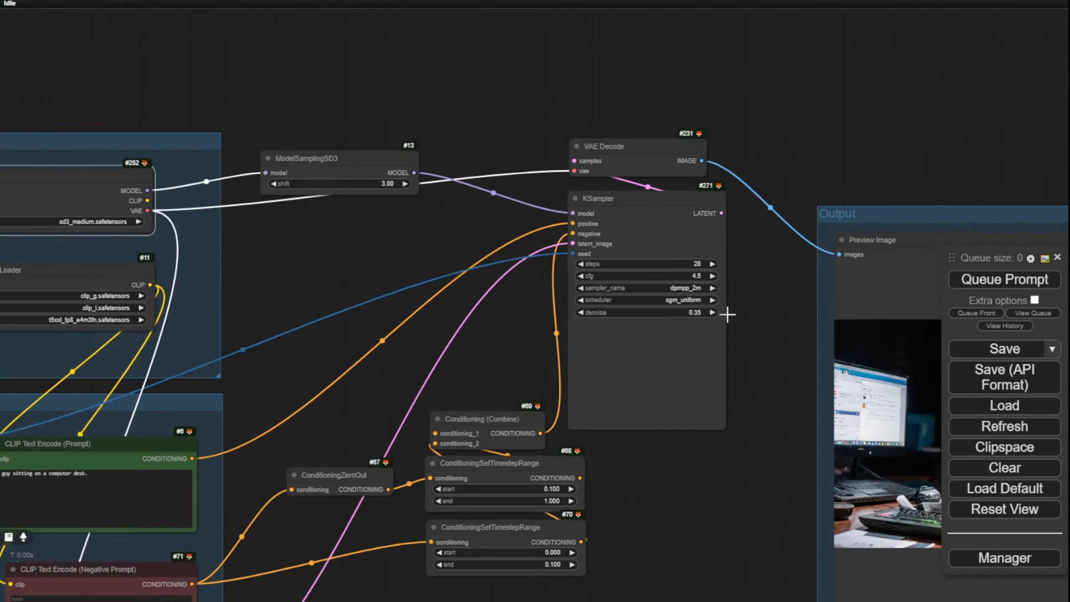
Step: Check the generated desk portrait in the Output preview and move the Load Image node beside it for side-by-side comparison
scroll(728, 311, "up", 4)
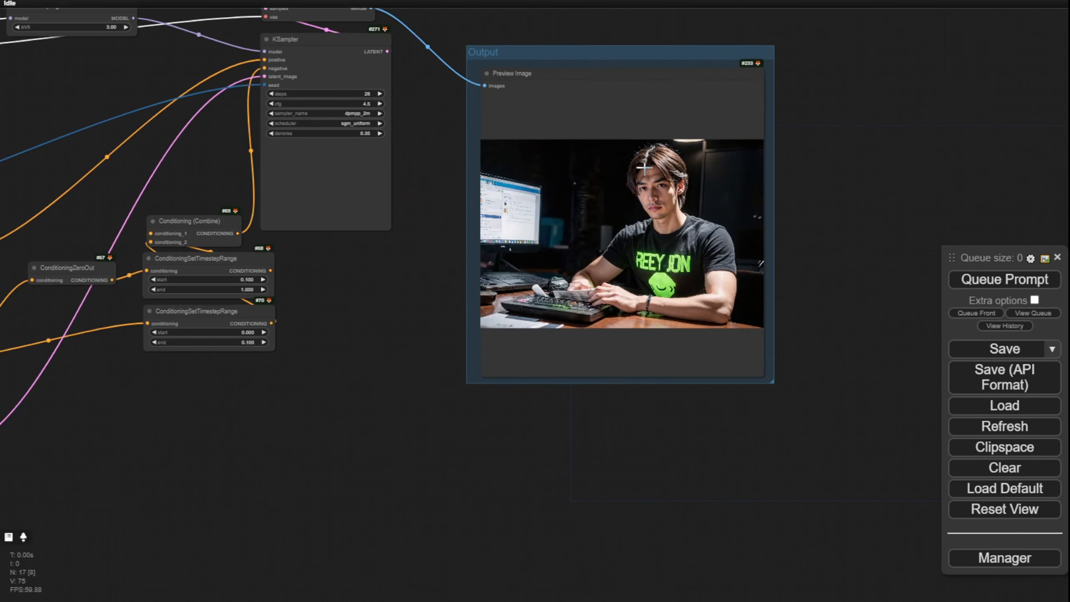
scroll(718, 179, "up", 4)
scroll(605, 203, "down", 4)
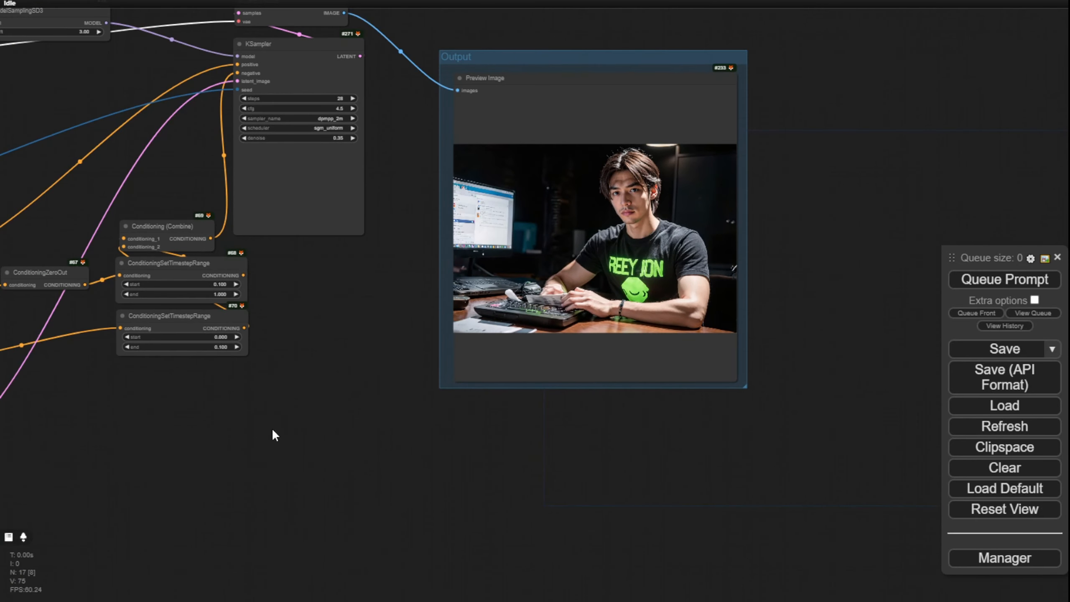
left_click_drag(273, 431, 720, 288)
left_click_drag(189, 303, 771, 127)
left_click_drag(759, 289, 592, 435)
Step: Compare the shirt lettering, hands and keyboard in the source desk portrait with those in the generated preview
scroll(566, 496, "up", 5)
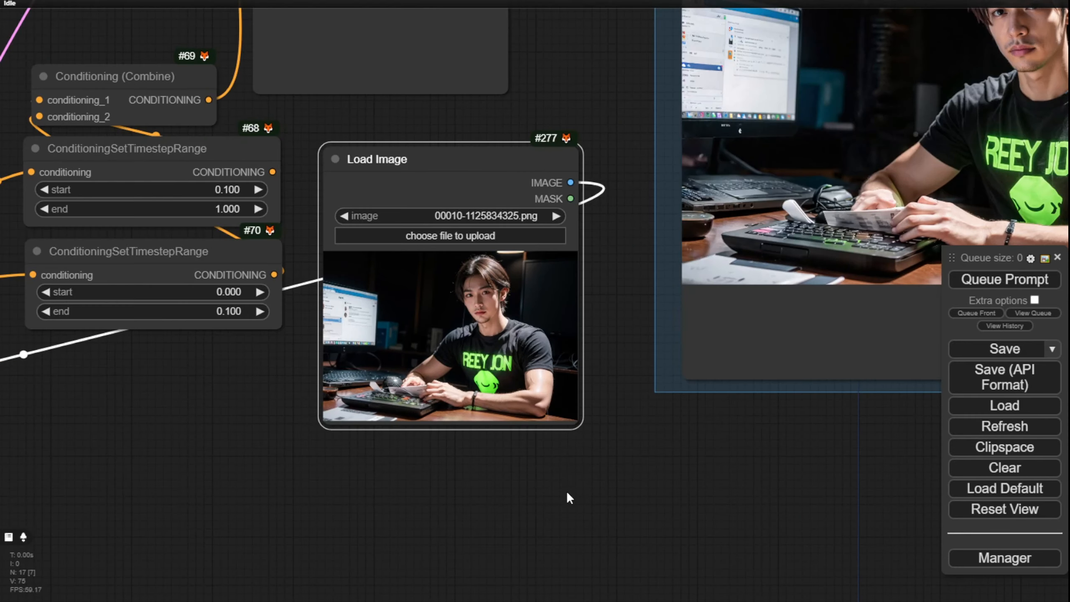
scroll(579, 425, "up", 5)
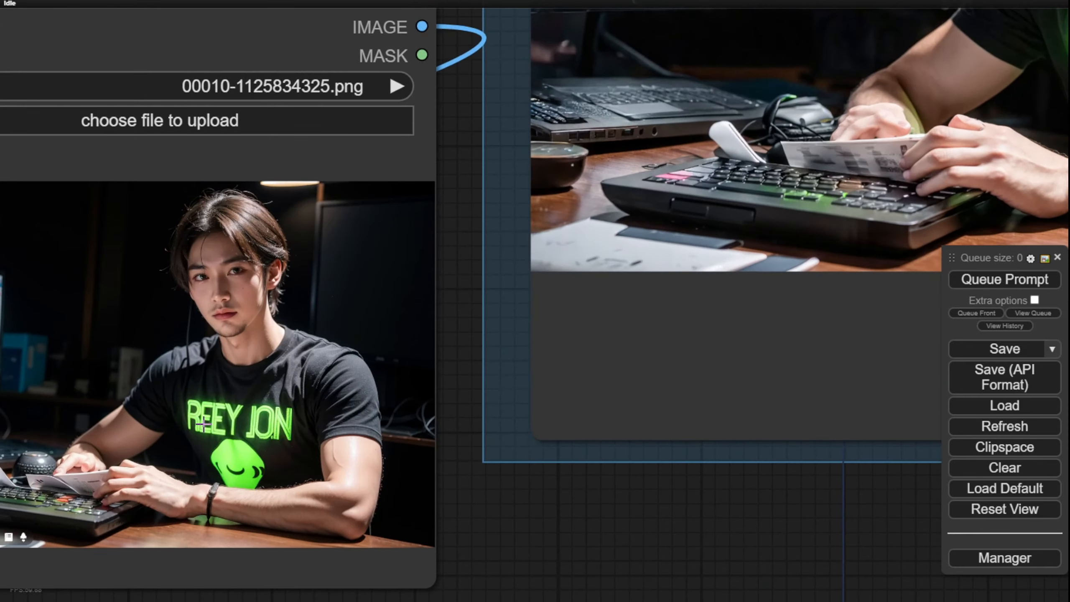
scroll(621, 522, "down", 3)
left_click_drag(621, 522, 316, 576)
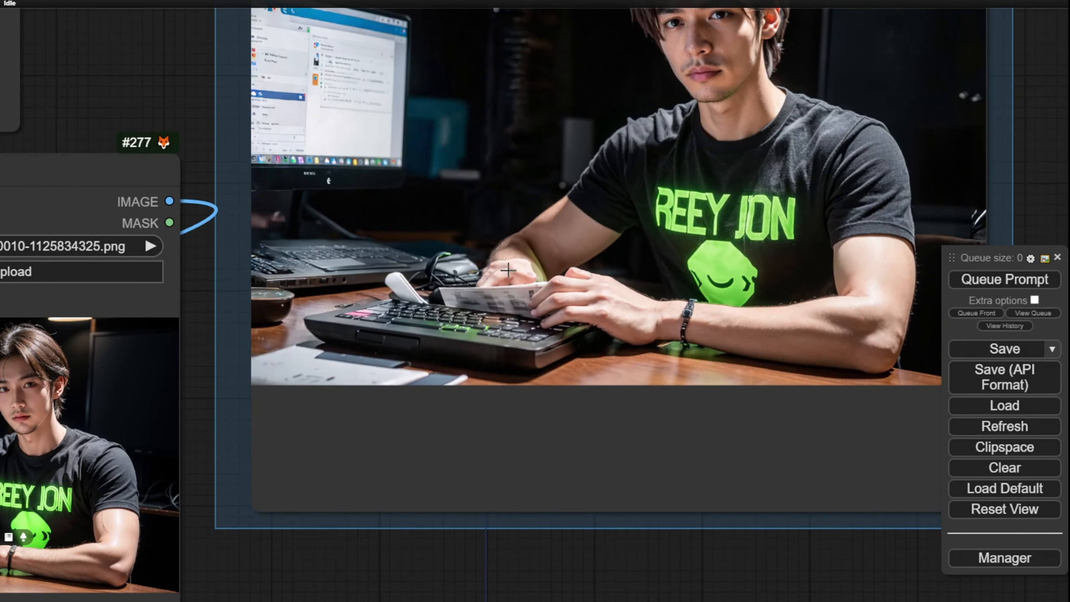
left_click_drag(125, 72, 382, 109)
scroll(302, 92, "down", 4)
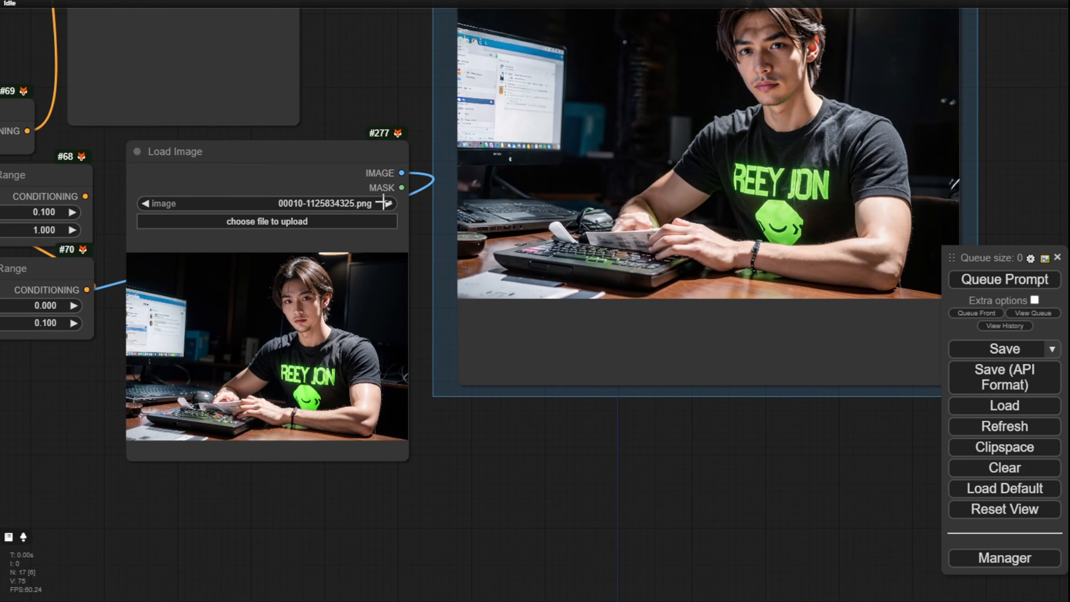
Step: Clear the positive prompt "A guy sitting on a computer desk." and generate the image again from the source portrait
scroll(106, 373, "down", 4)
left_click_drag(101, 404, 741, 434)
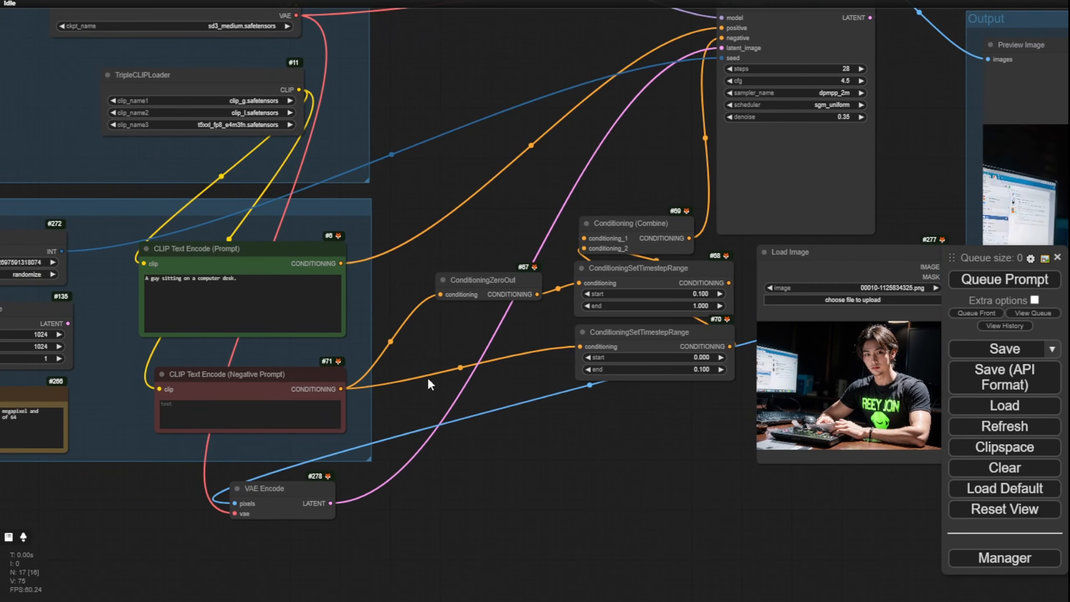
left_click_drag(266, 291, 125, 286)
key("BackSpace")
left_click(1005, 282)
left_click_drag(682, 471, 459, 488)
scroll(596, 222, "down", 4)
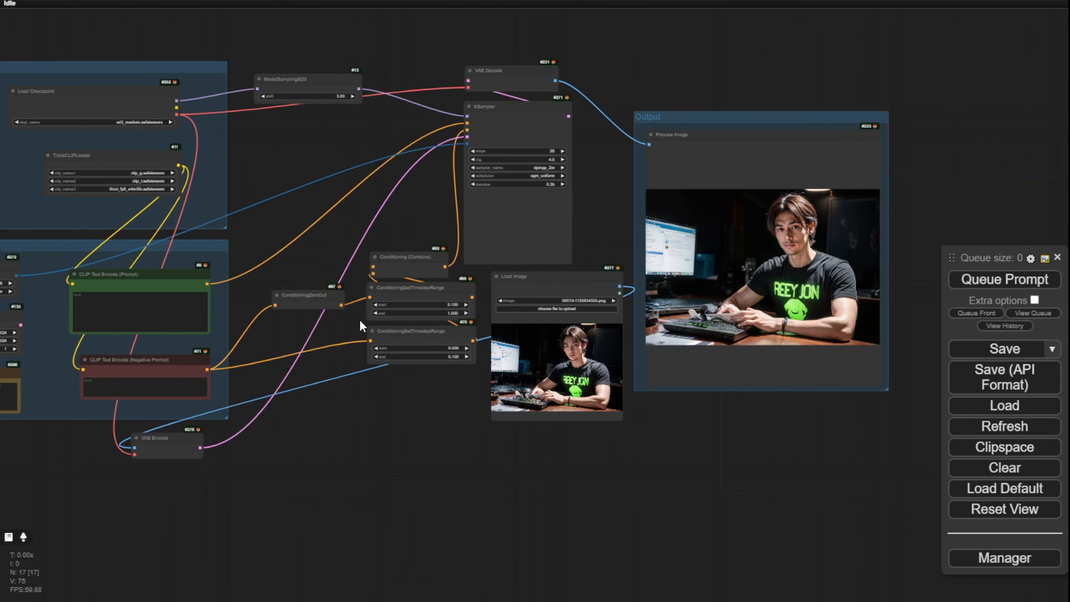
Step: Move the Load Image node and Output group slightly downward and load 138ae55c-ce51-4b13-acc9-017a093cdcf1.jpg as the source image
mouse_move(541, 275)
left_mouse_down()
mouse_move(552, 279)
mouse_move(545, 287)
left_mouse_up()
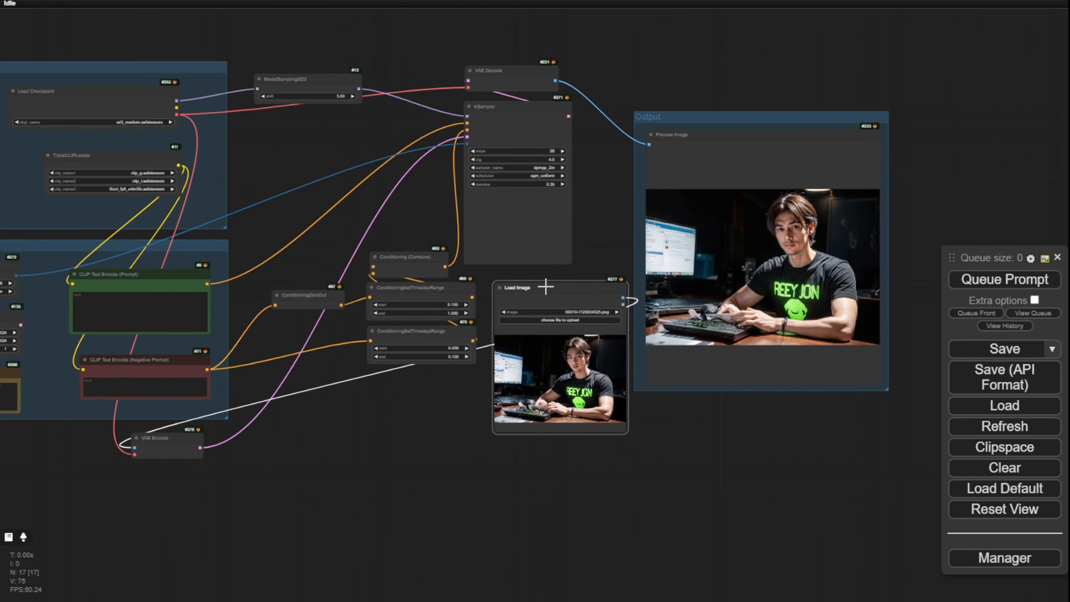
left_click_drag(736, 119, 747, 169)
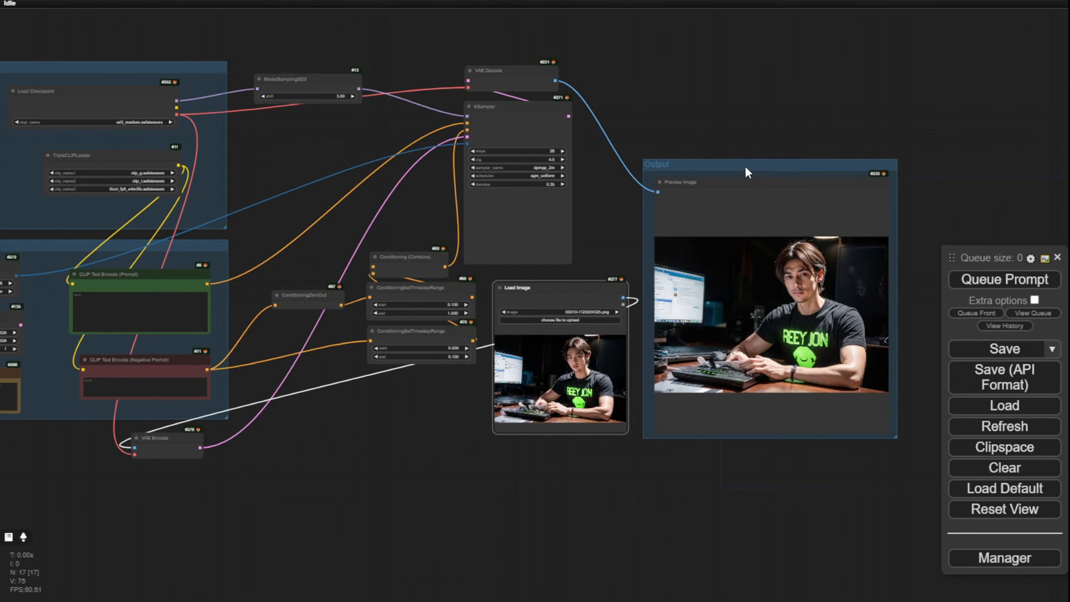
scroll(649, 179, "up", 3)
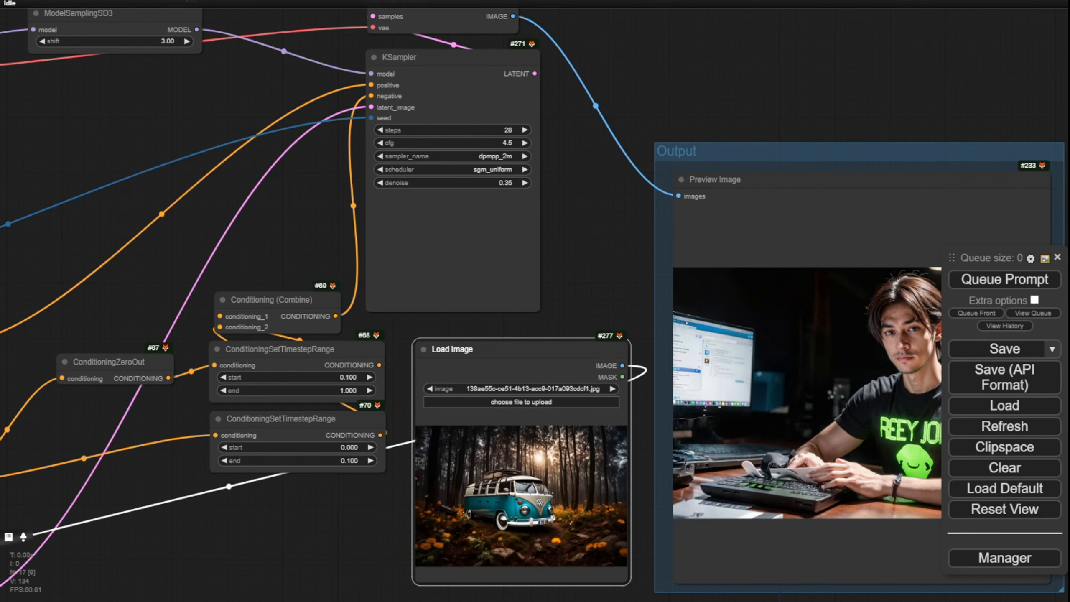
Step: Examine the camper van source image up close, including the van's body and the surrounding forest
scroll(512, 434, "up", 5)
left_click_drag(629, 209, 631, 28)
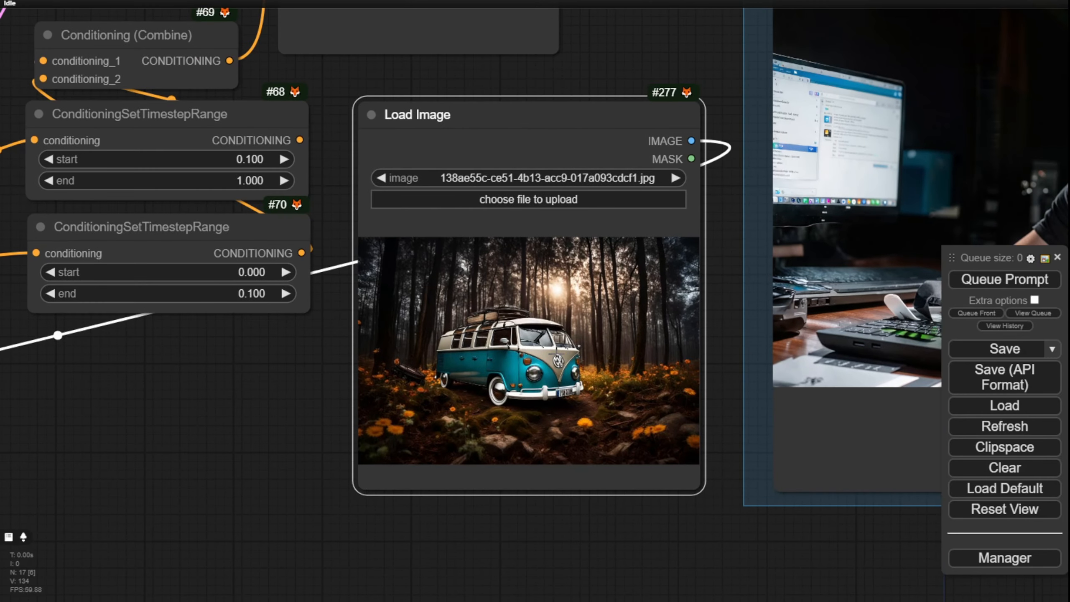
scroll(559, 350, "up", 3)
scroll(562, 356, "up", 2)
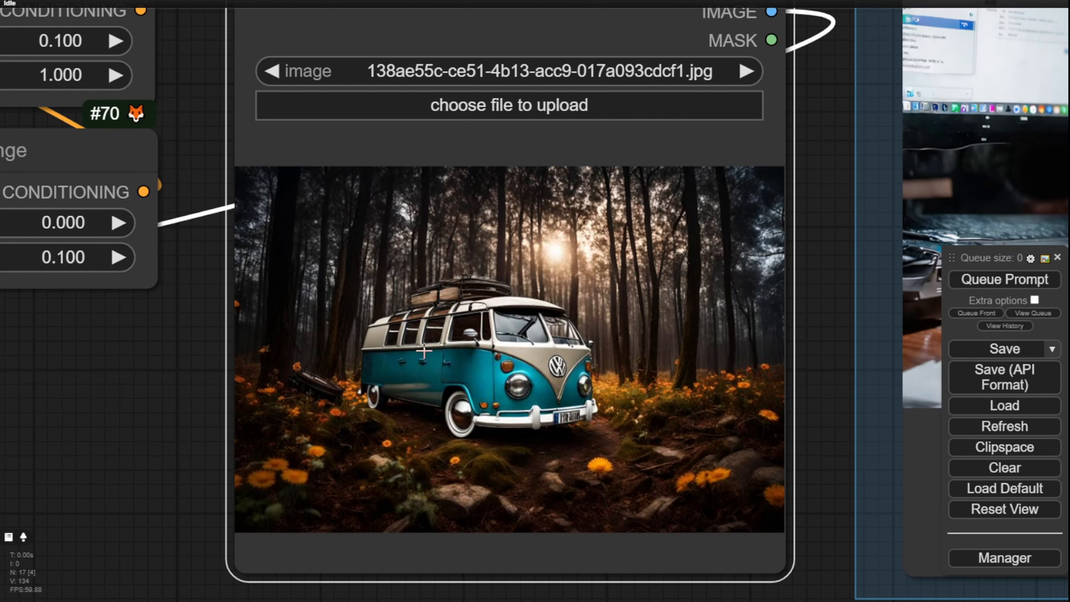
scroll(463, 341, "down", 3)
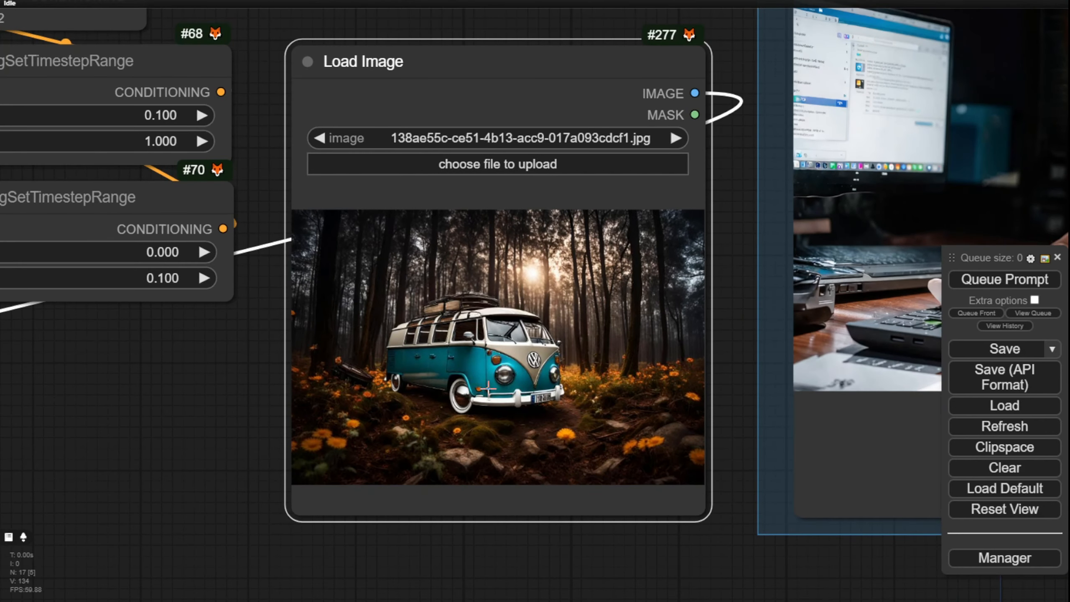
Step: Set the KSampler denoise to 0.60 and generate a new image from the camper van source
left_click_drag(234, 373, 206, 555)
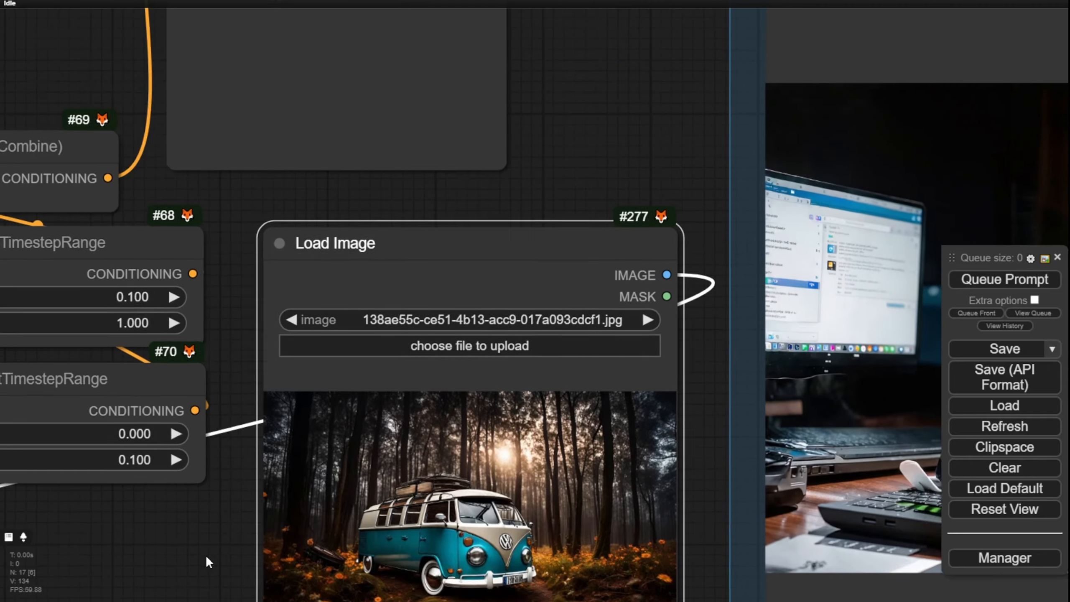
scroll(437, 289, "down", 4)
left_click_drag(555, 153, 555, 246)
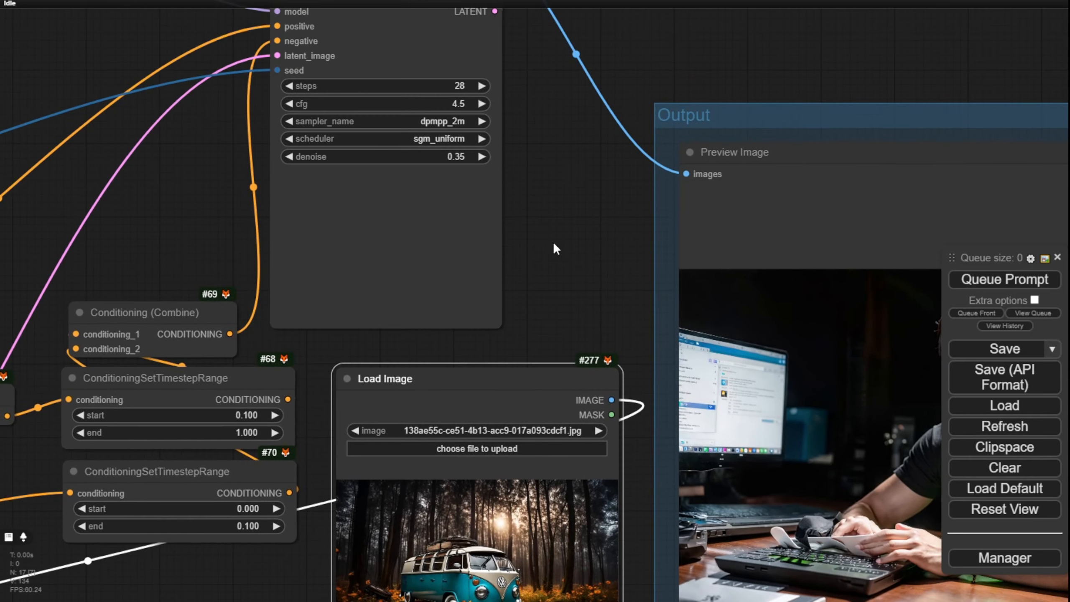
left_click(450, 157)
type("0.6")
key("Return")
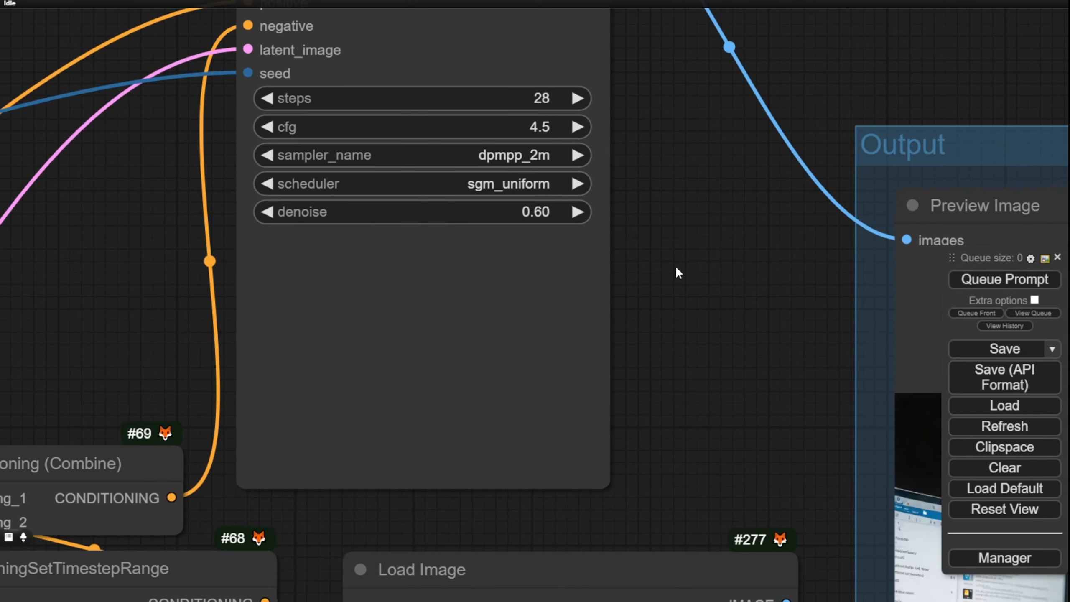
scroll(675, 266, "down", 4)
scroll(625, 171, "up", 5)
scroll(623, 167, "down", 4)
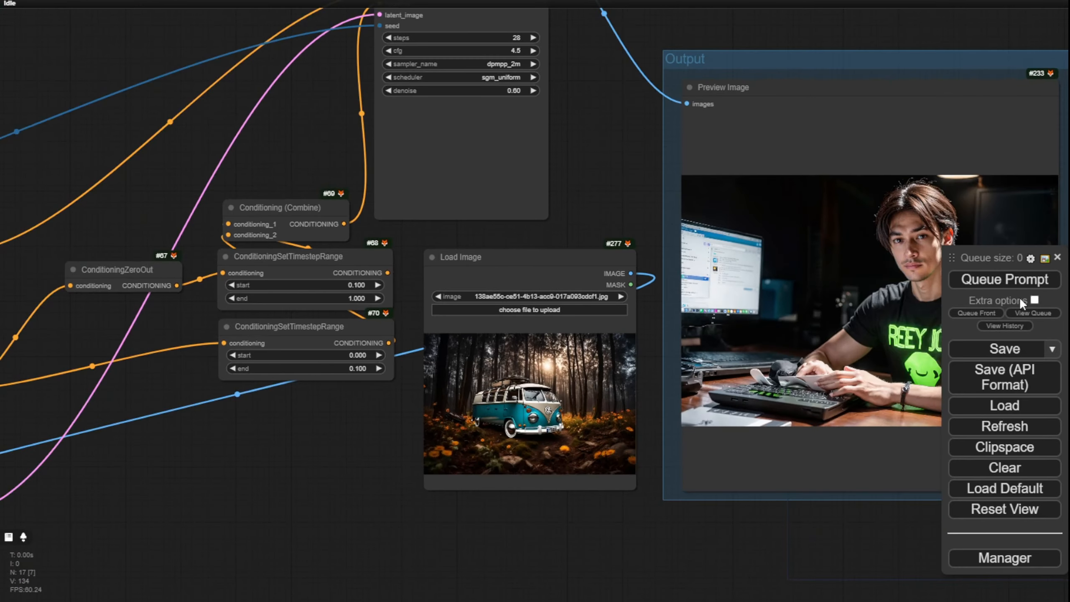
left_click(988, 280)
left_click_drag(645, 131, 517, 101)
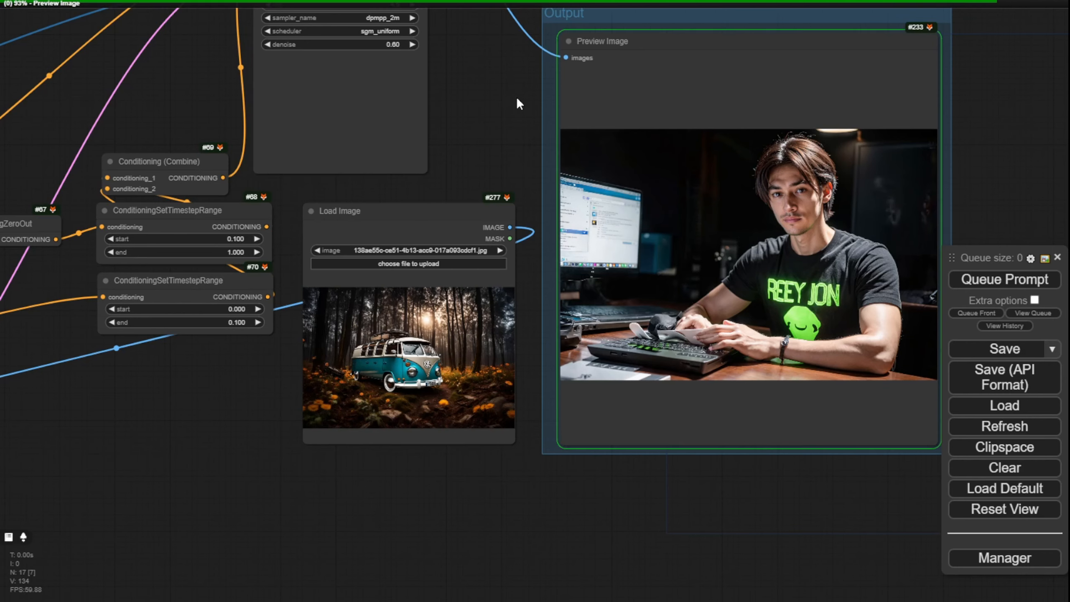
Step: Compare the newly generated forest vehicle images with the source van, checking body shape, front emblem, licence plate and background
scroll(750, 302, "up", 6)
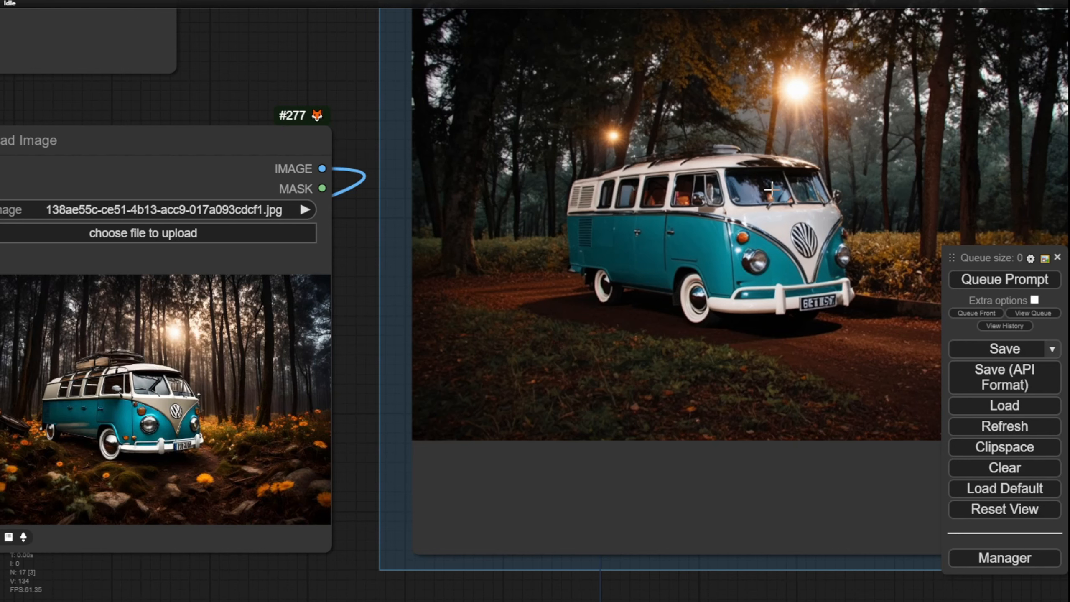
scroll(758, 120, "up", 3)
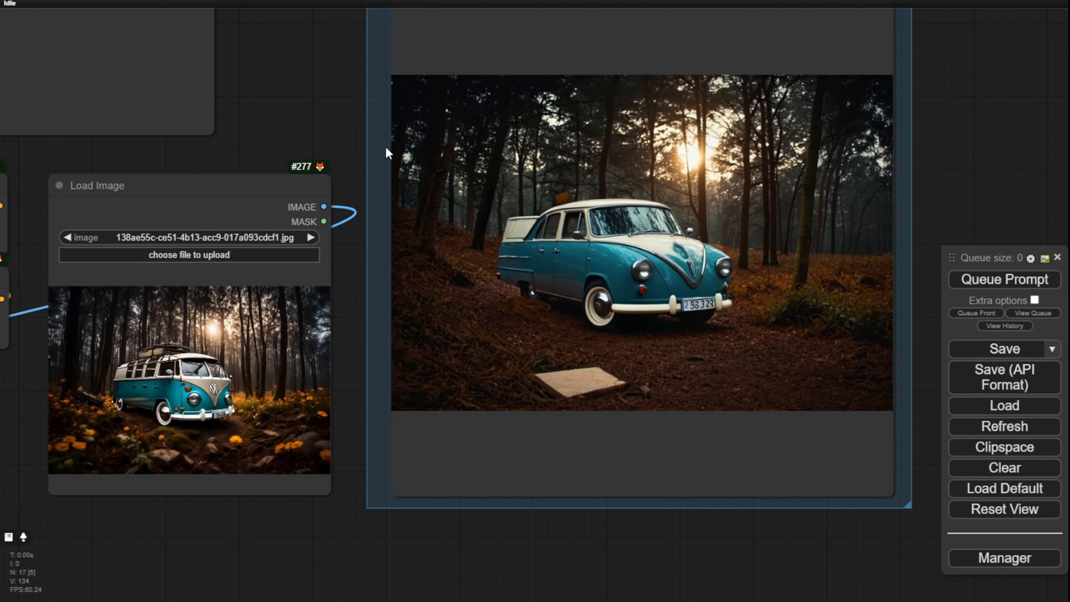
mouse_move(360, 107)
left_mouse_down()
mouse_move(385, 74)
mouse_move(406, 5)
mouse_move(385, 37)
mouse_move(372, 98)
left_mouse_up()
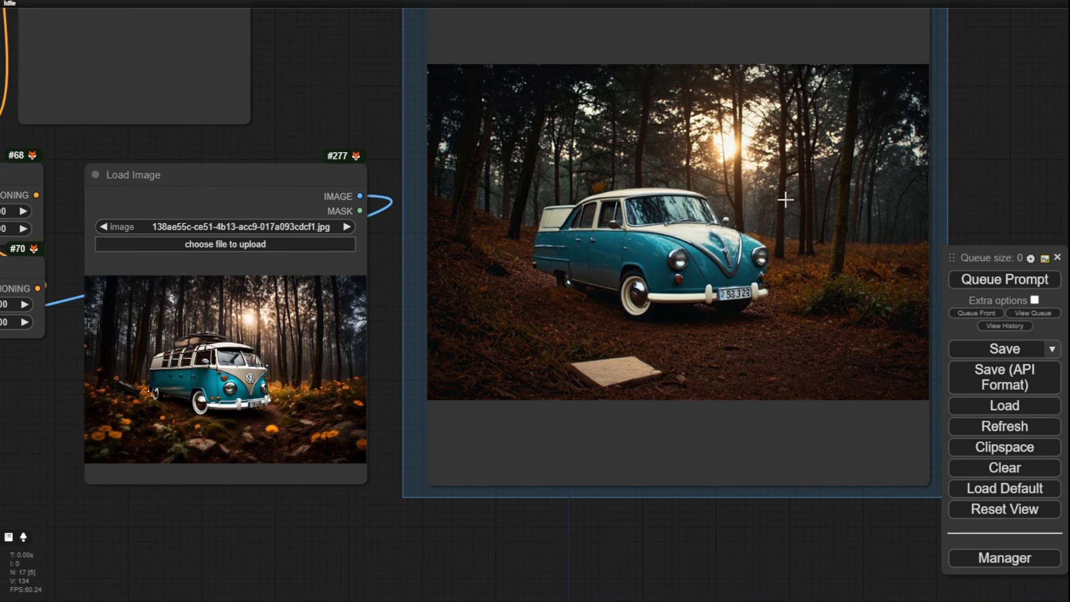
scroll(547, 228, "up", 3)
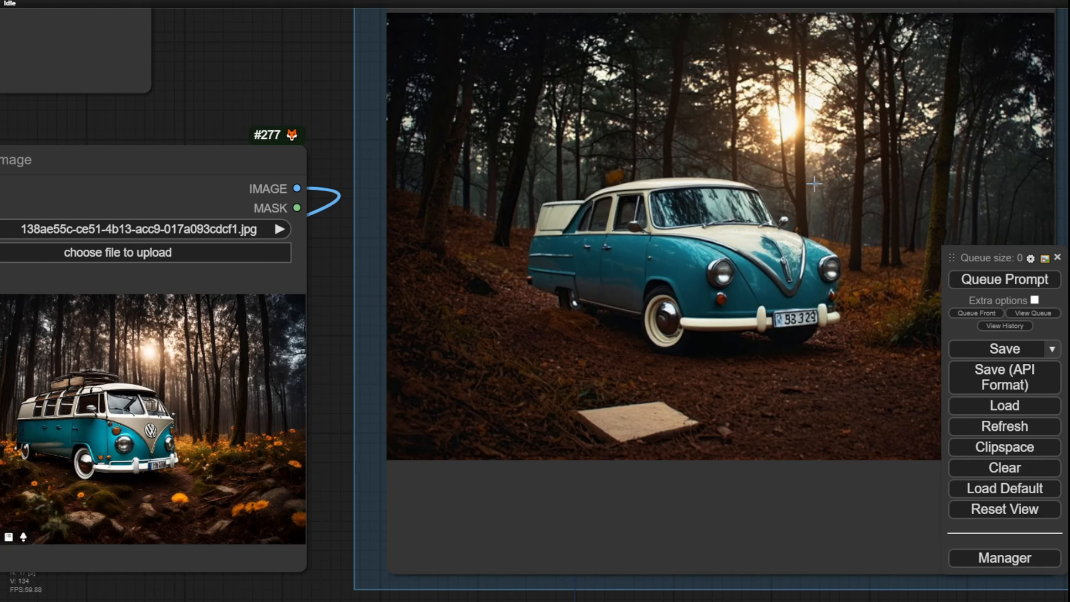
Step: Play part of the YouTube video "Stable Diffusion 3 And Stable Video 1.1 Updates - What Will Be Next From Stability AI?" and pause it
scroll(372, 189, "down", 4)
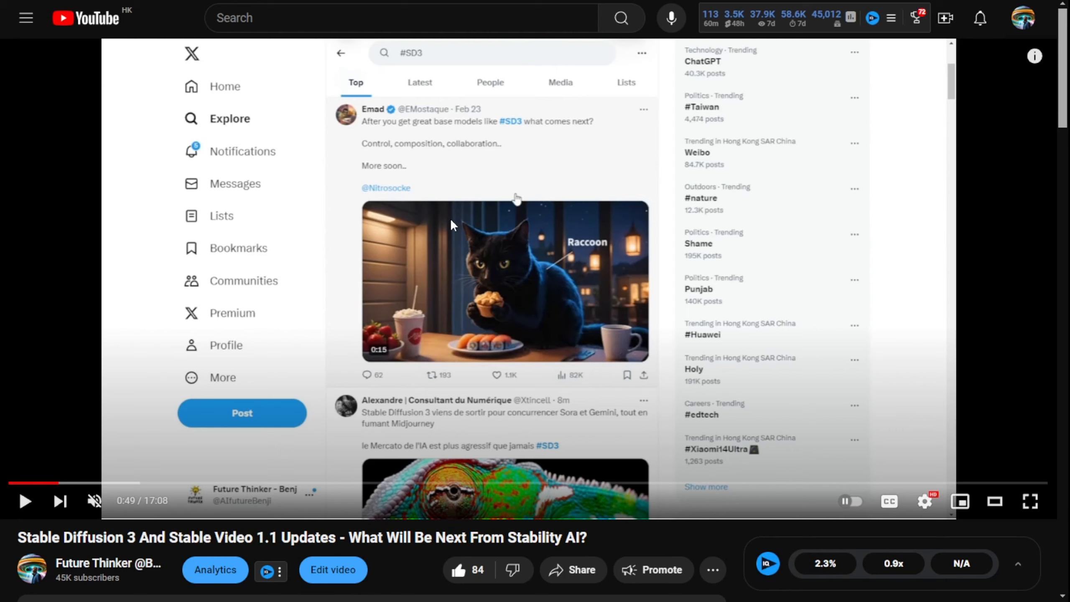
left_click(19, 501)
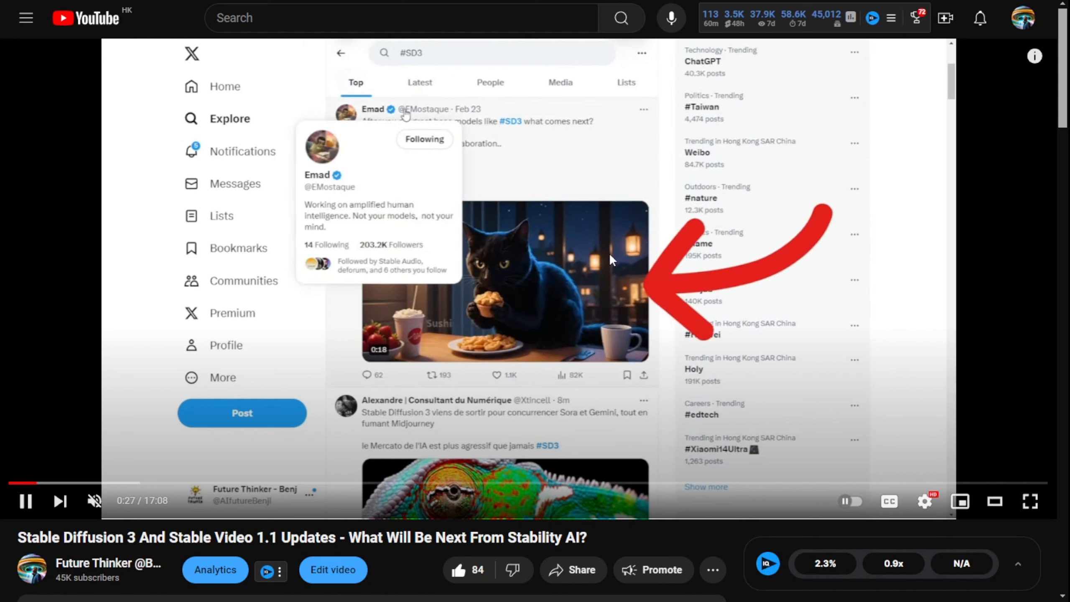
left_click(25, 502)
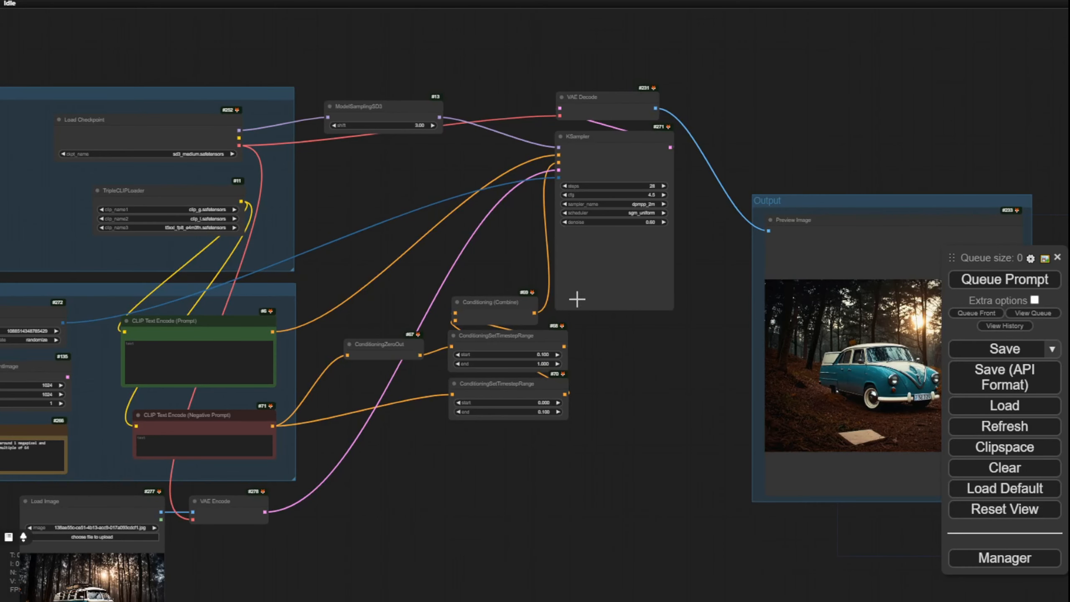
Step: Move the Output group with its preview image closer to the KSampler node and slightly downward, keeping the whole workflow in view
scroll(488, 410, "down", 2)
left_click_drag(368, 561, 418, 425)
left_click_drag(550, 373, 529, 410)
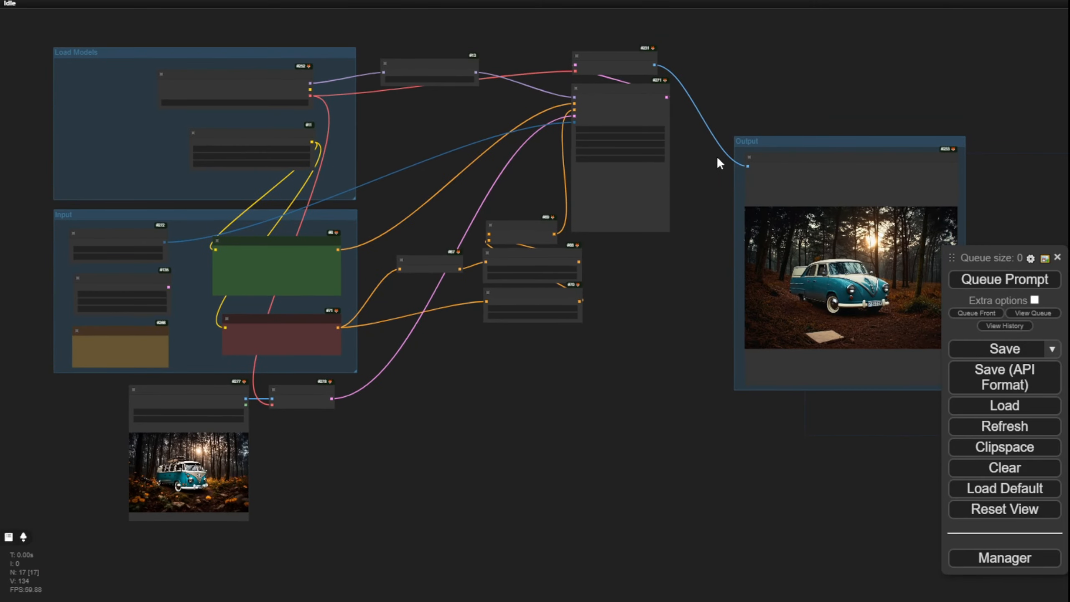
left_click_drag(763, 142, 729, 154)
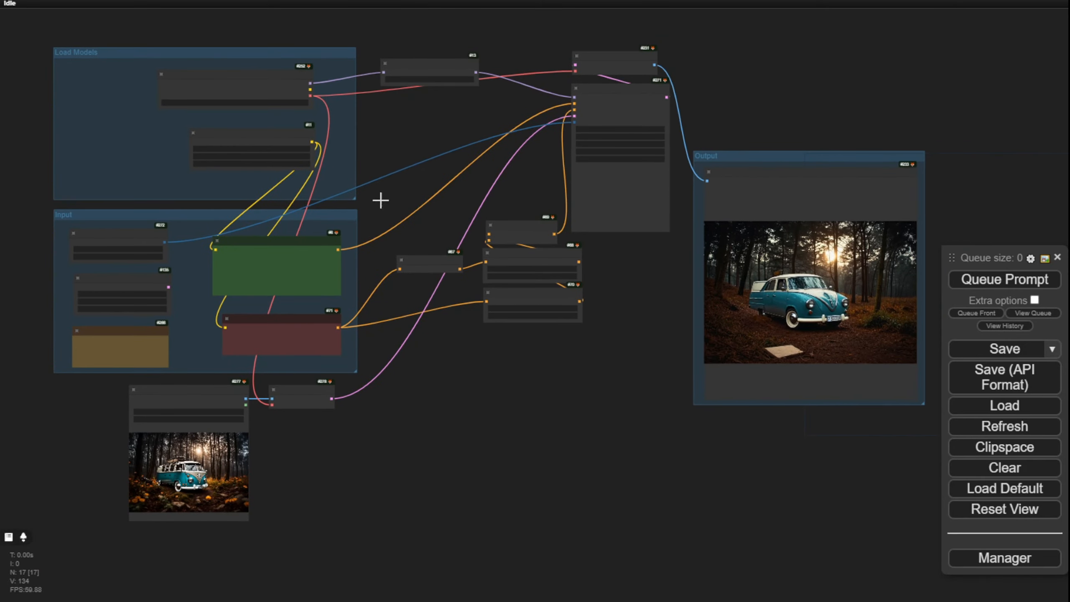
scroll(490, 365, "up", 2)
scroll(537, 388, "down", 2)
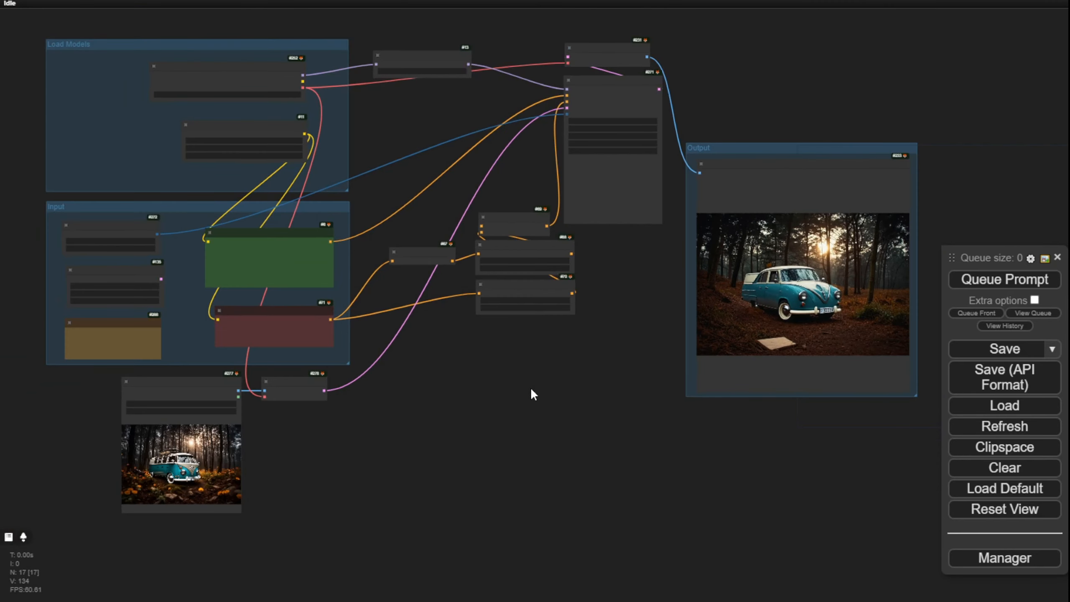